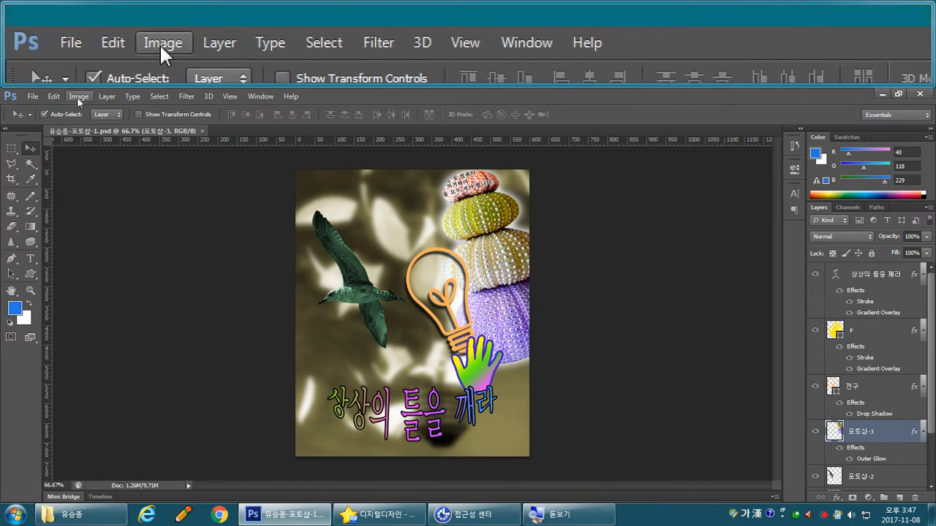
# Enter a width of 400 and a height of 500 pixels in the image size settings with proportions constrained
pyautogui.click(78, 100)
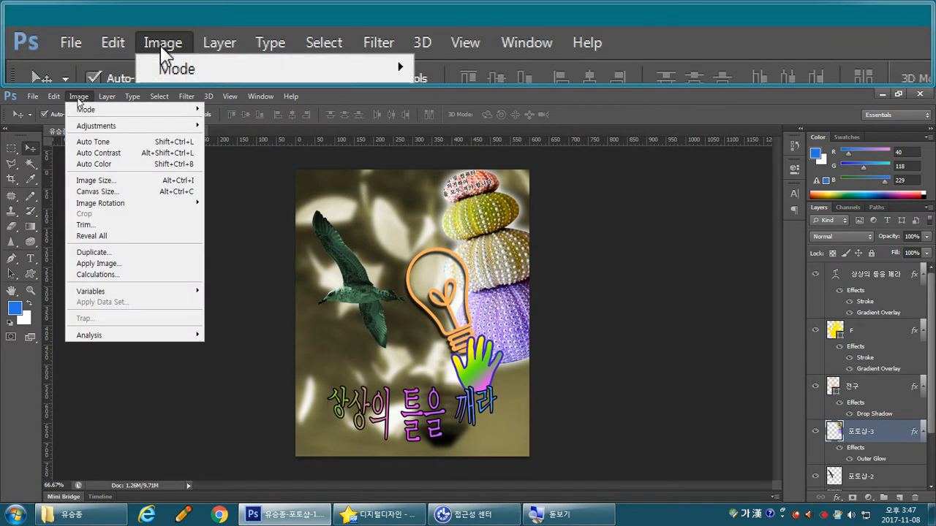
pyautogui.click(89, 180)
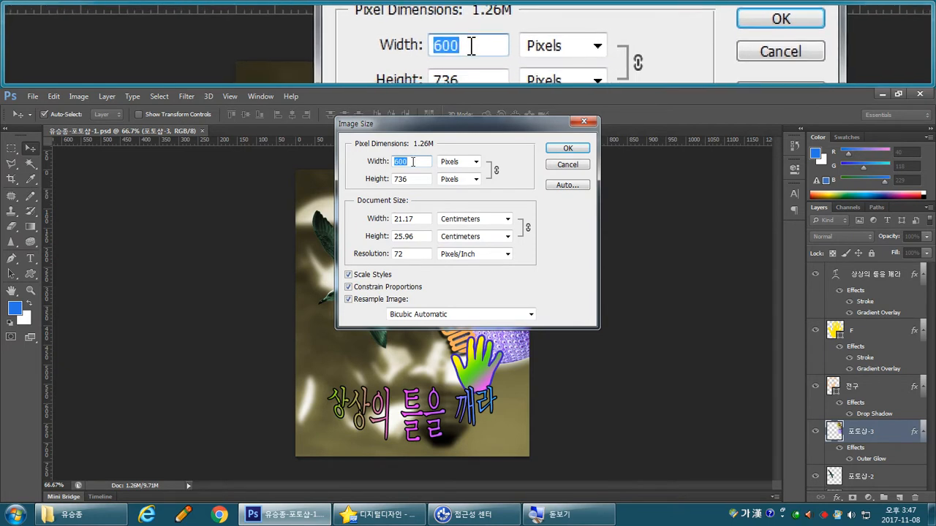
pyautogui.write('400')
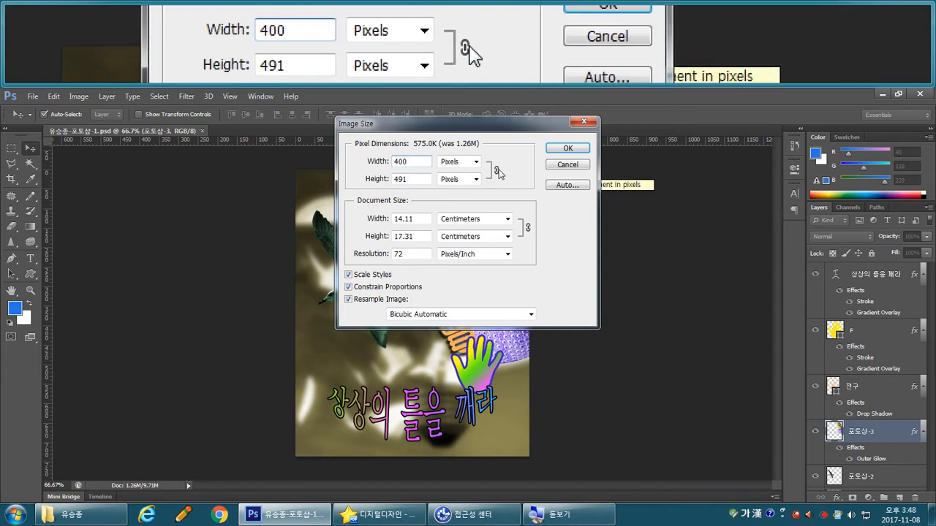
pyautogui.hotkey('ctrl', 'a')
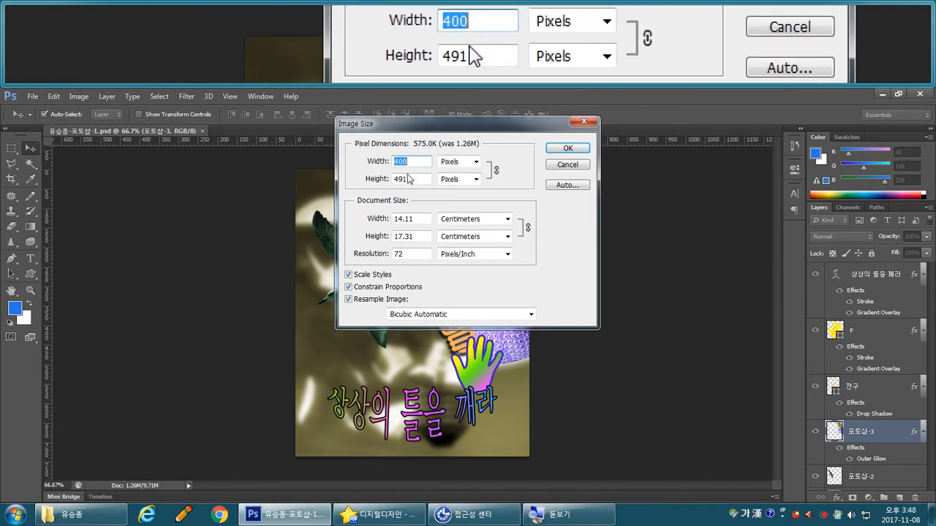
pyautogui.moveTo(408, 177); pyautogui.dragTo(394, 178)
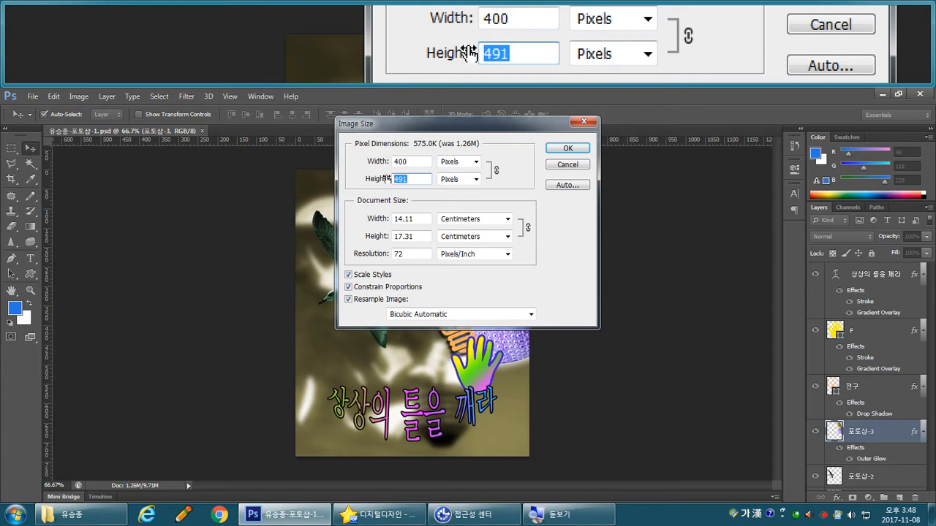
pyautogui.write('500')
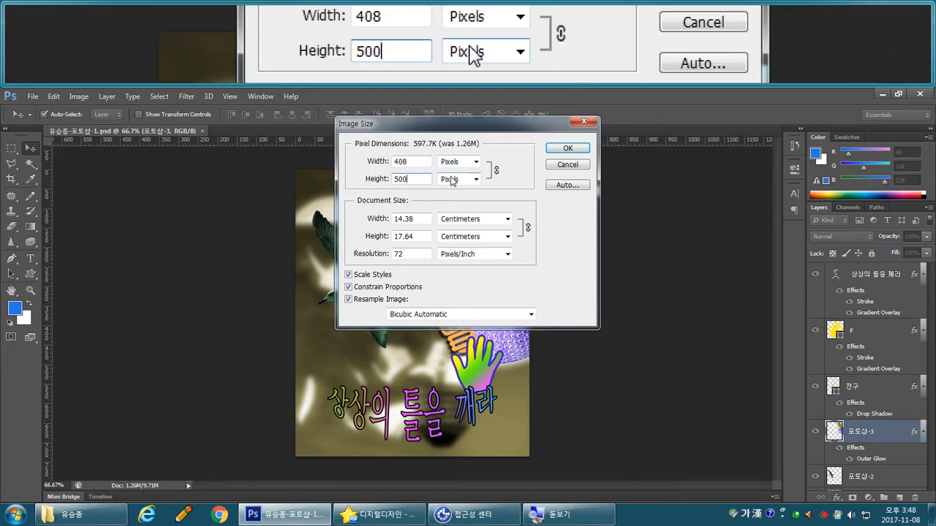
pyautogui.click(498, 171)
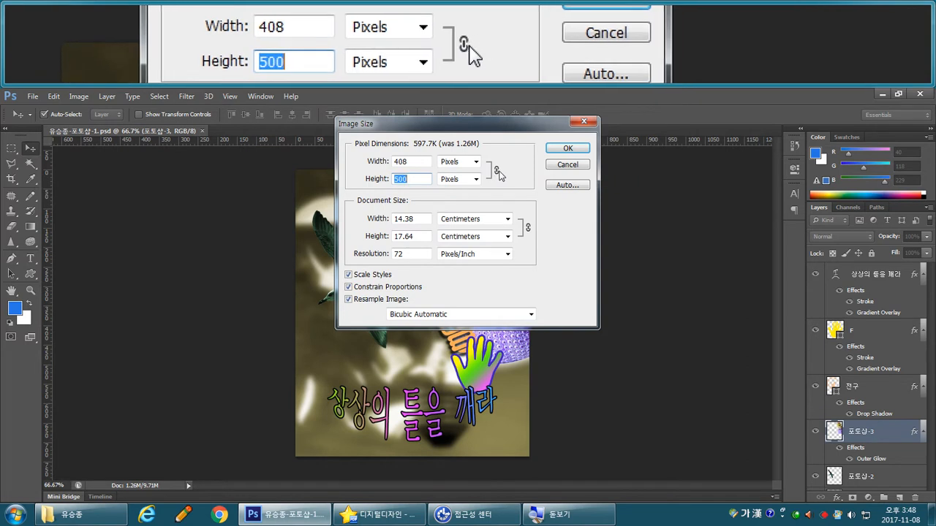
# Turn off Constrain Proportions, set the pixel width to 400, and apply the new image size
pyautogui.click(349, 289)
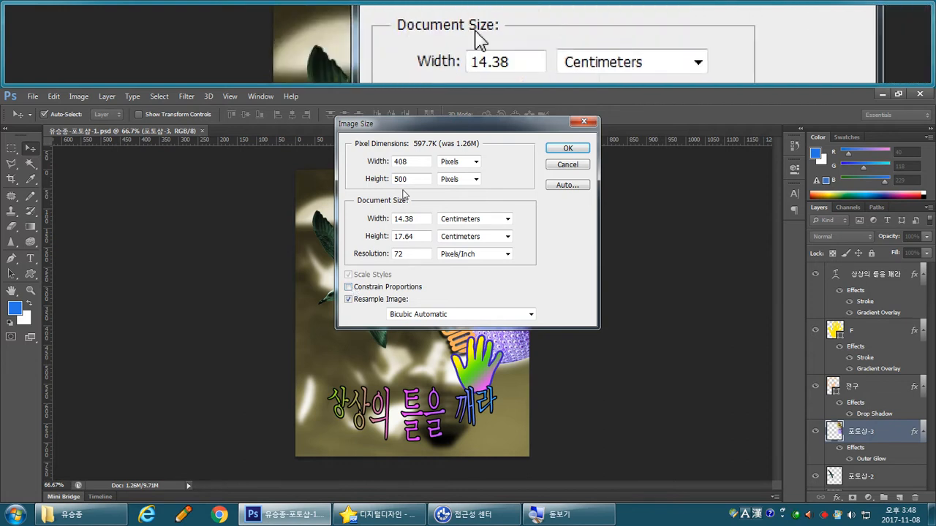
pyautogui.moveTo(407, 162); pyautogui.dragTo(401, 164)
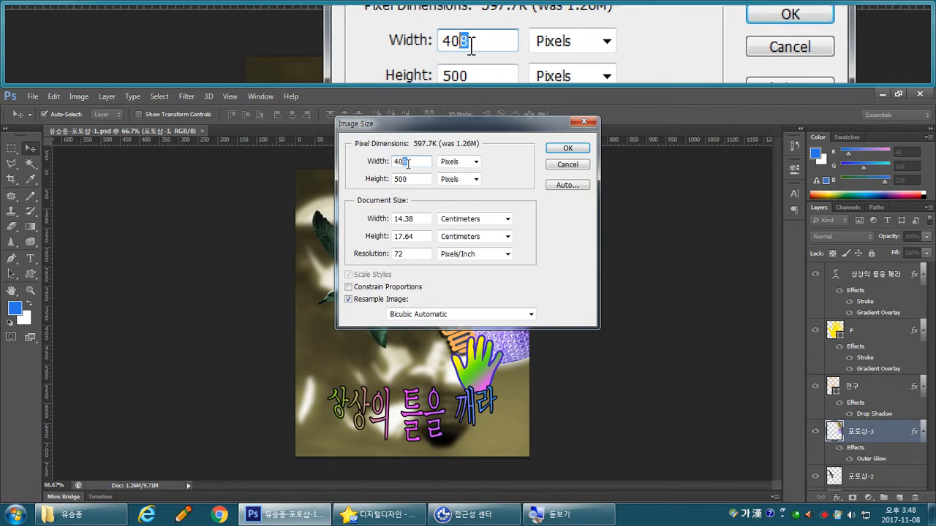
pyautogui.write('0')
pyautogui.press('Return')
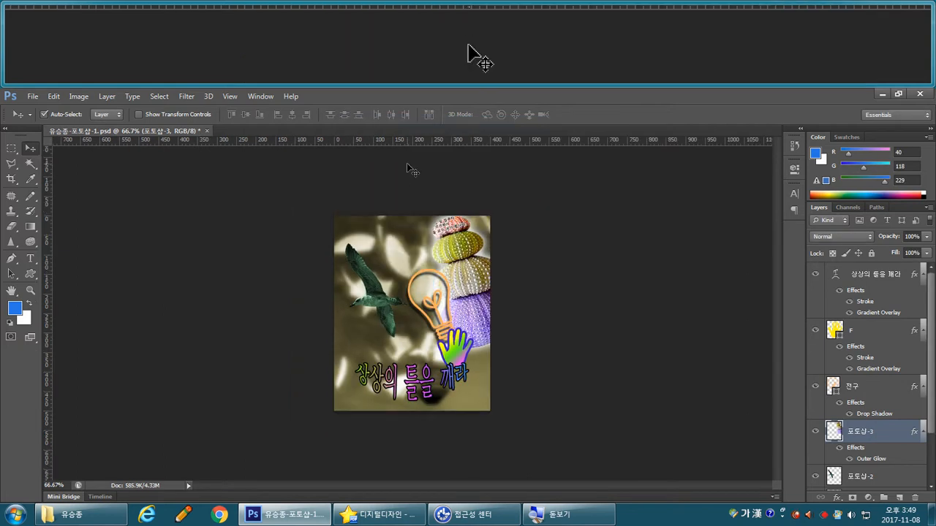
pyautogui.doubleClick(30, 290)
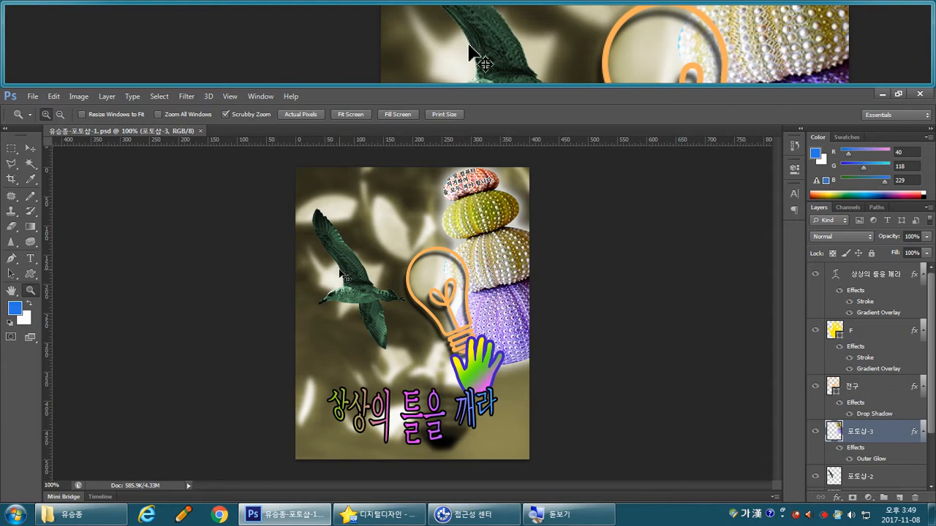
pyautogui.hotkey('ctrl', 'shift', 's')
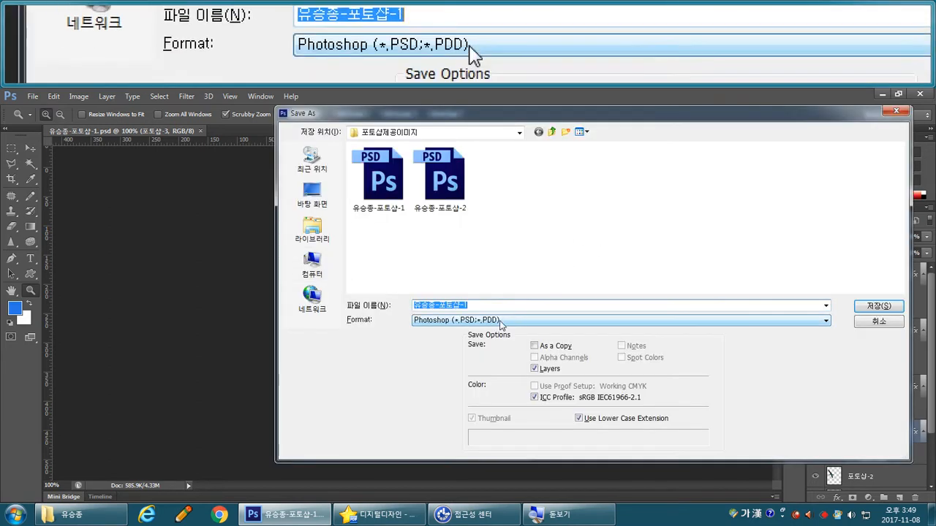
pyautogui.click(879, 321)
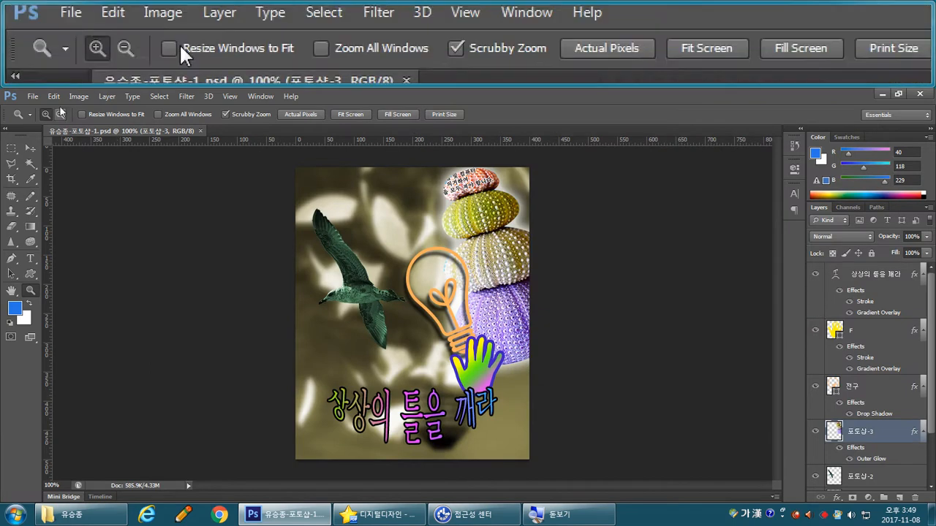
# Set up a Save for Web export of the image as JPEG with Maximum quality
pyautogui.click(32, 96)
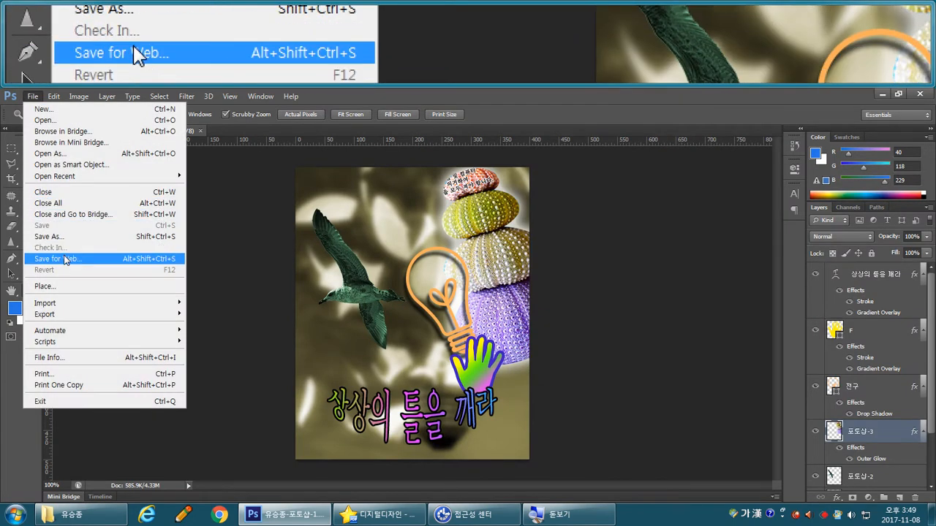
pyautogui.click(64, 259)
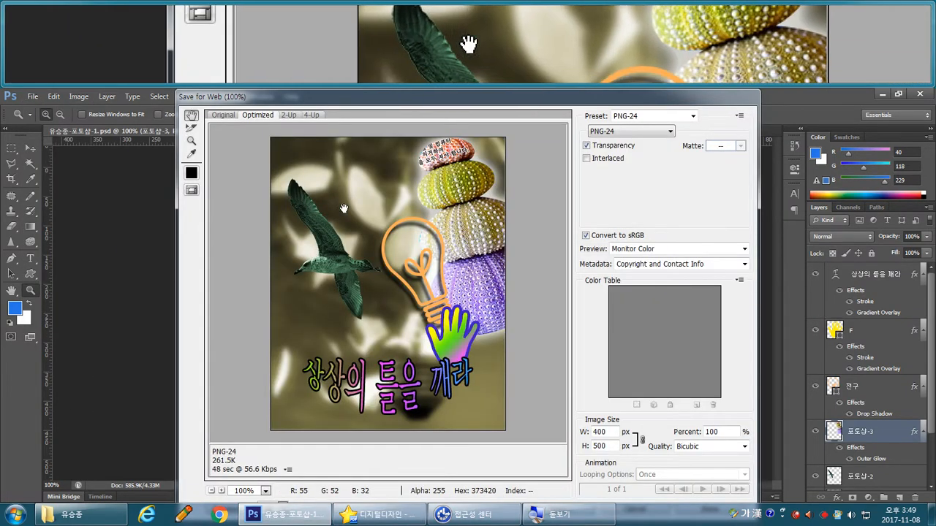
pyautogui.click(633, 117)
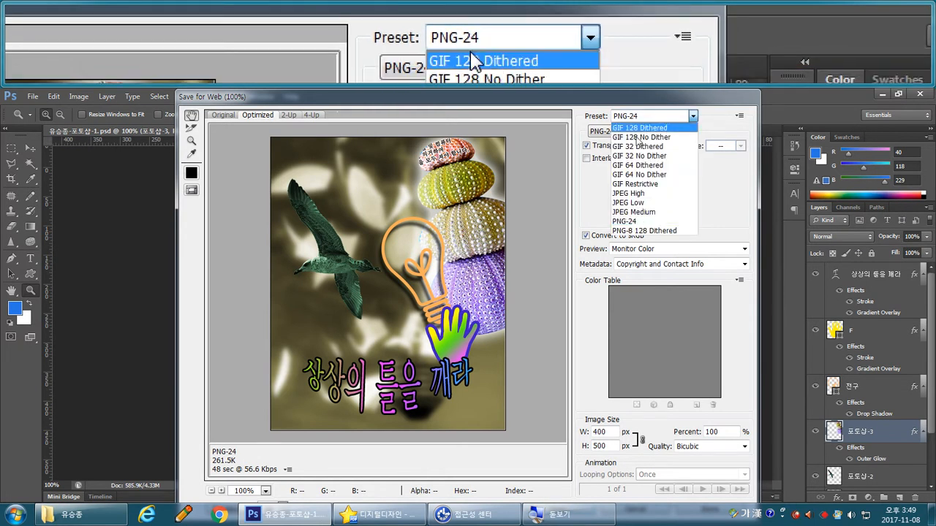
pyautogui.click(639, 193)
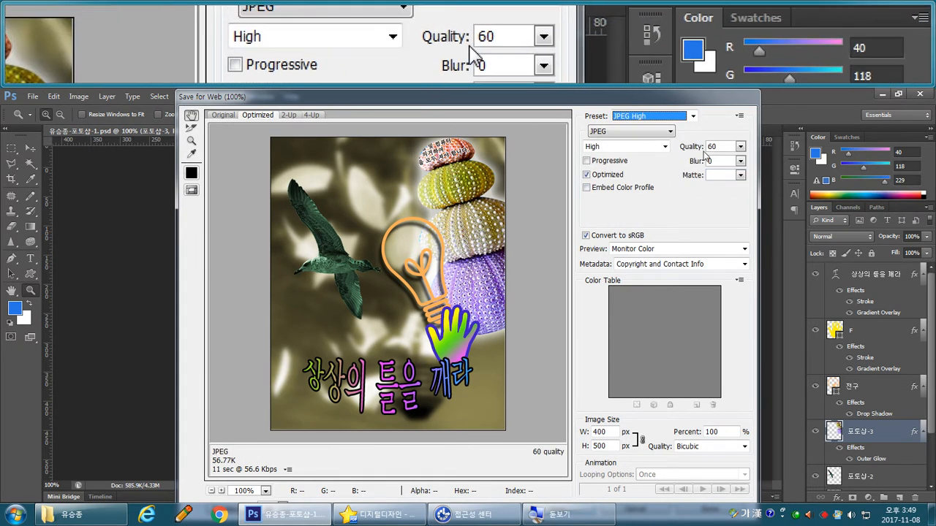
pyautogui.click(665, 147)
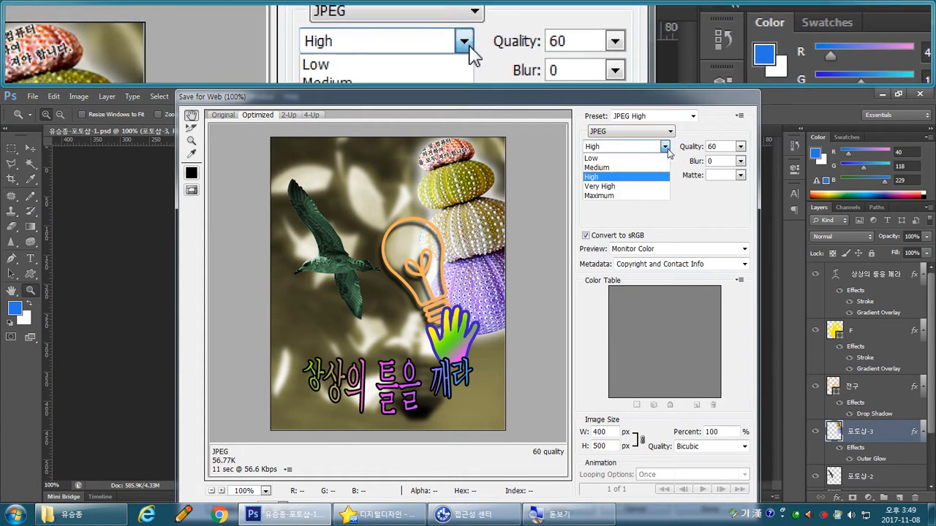
pyautogui.click(650, 196)
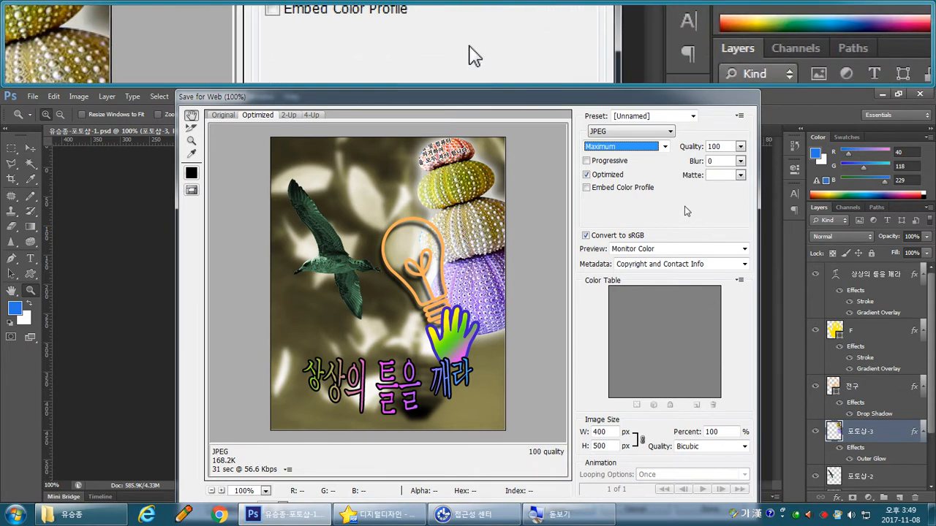
# Save the web-optimized JPEG under the suggested file name, accepting the non-Latin characters in it
pyautogui.click(685, 207)
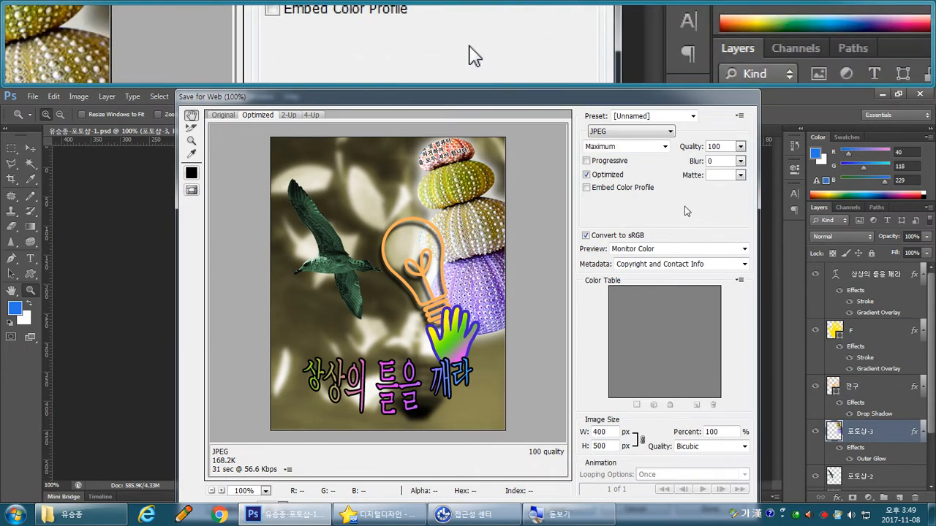
pyautogui.press('Return')
pyautogui.press('Return')
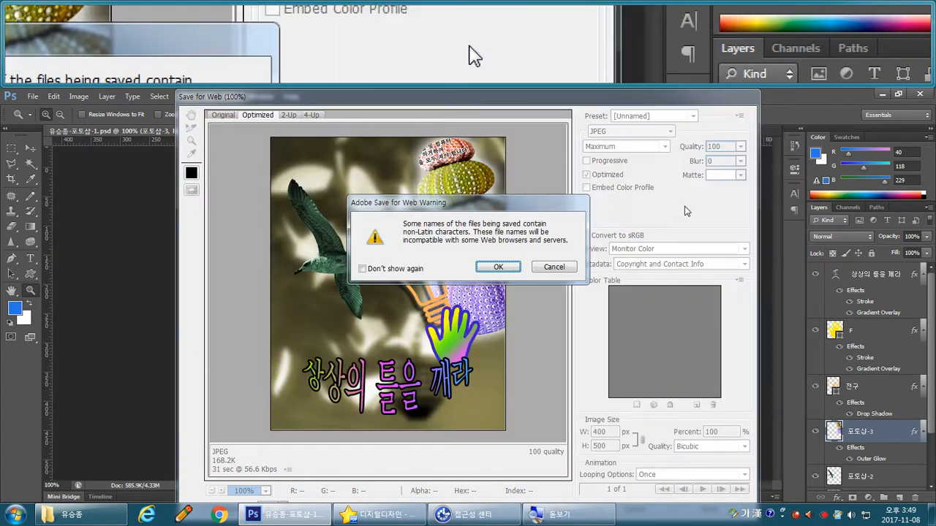
pyautogui.press('Return')
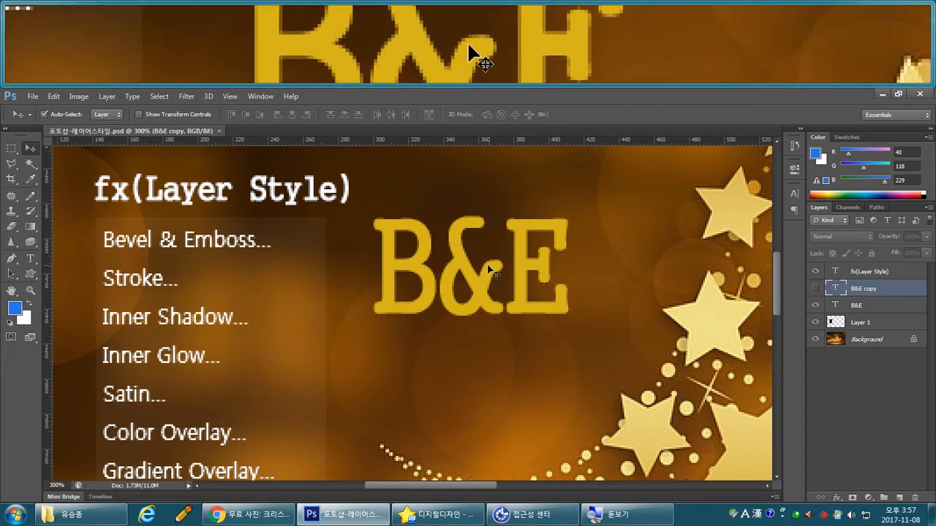
# Select the visible B&E text on the canvas and enlarge it with Free Transform
pyautogui.moveTo(483, 278); pyautogui.dragTo(484, 281)
pyautogui.hotkey('ctrl', 't')
pyautogui.moveTo(567, 334); pyautogui.dragTo(593, 341)
pyautogui.press('Return')
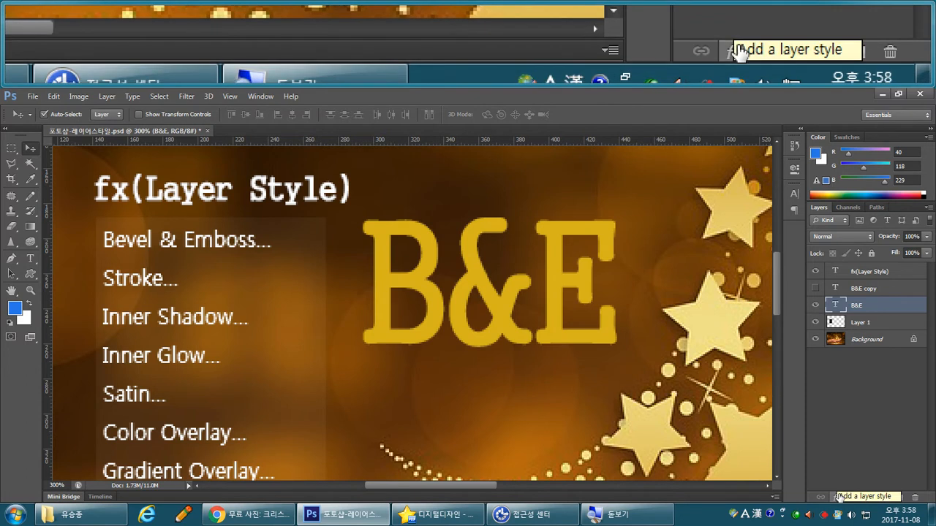
# Add a Bevel & Emboss layer style to the B&E text, keeping the lettering visible beside the style settings
pyautogui.click(840, 498)
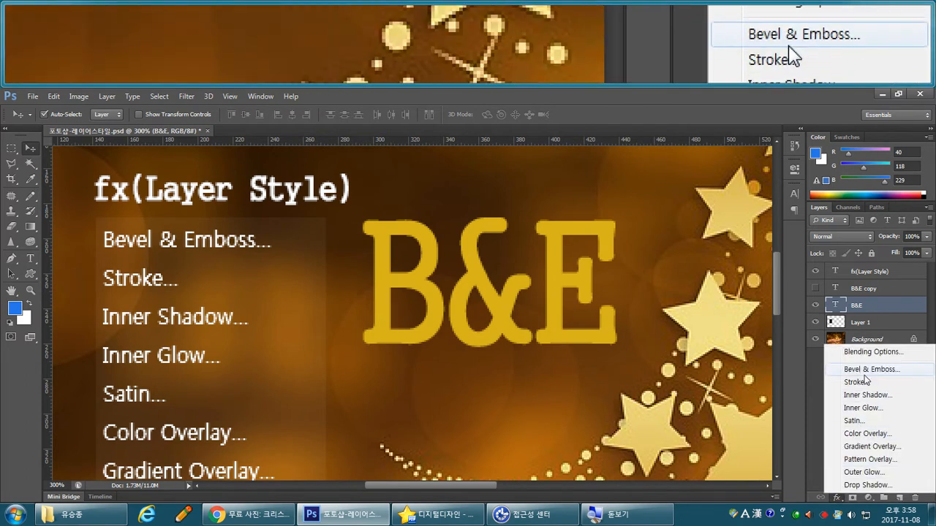
pyautogui.click(867, 371)
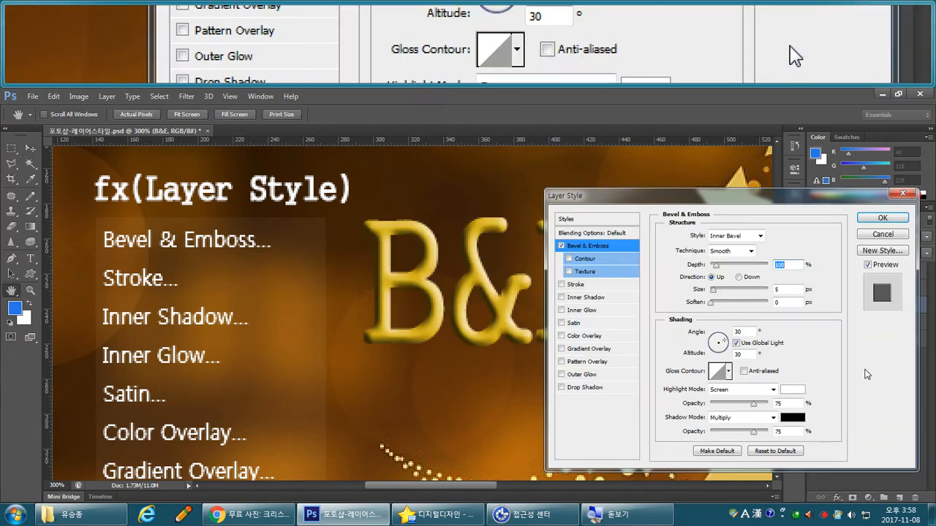
pyautogui.moveTo(636, 196); pyautogui.dragTo(640, 146)
pyautogui.moveTo(453, 258); pyautogui.dragTo(294, 265)
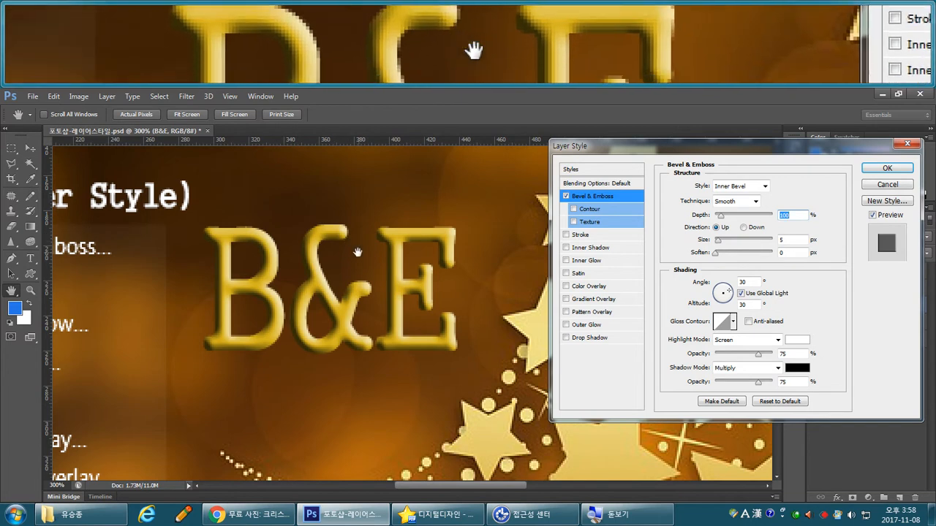
pyautogui.moveTo(365, 261); pyautogui.dragTo(316, 261)
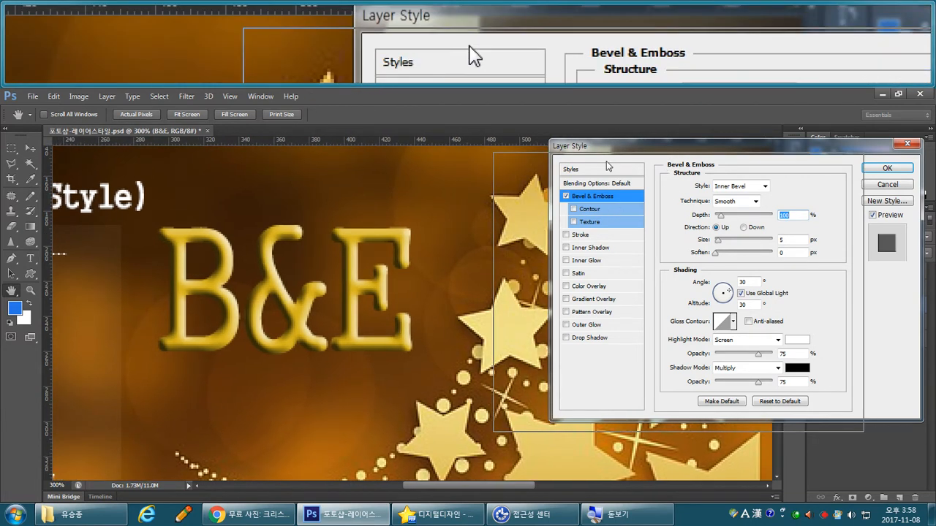
pyautogui.moveTo(667, 151); pyautogui.dragTo(610, 162)
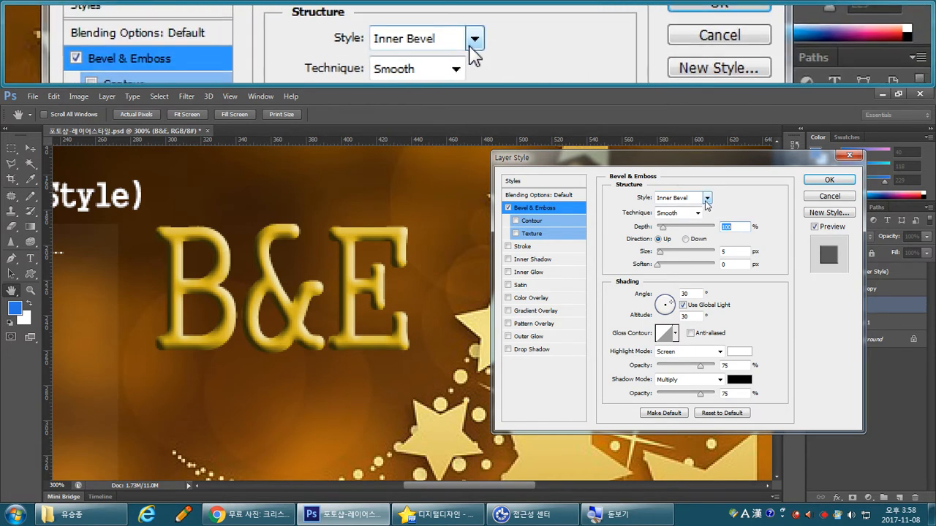
# Choose Inner Bevel as the bevel style and Smooth as its technique for the B&E text
pyautogui.click(707, 198)
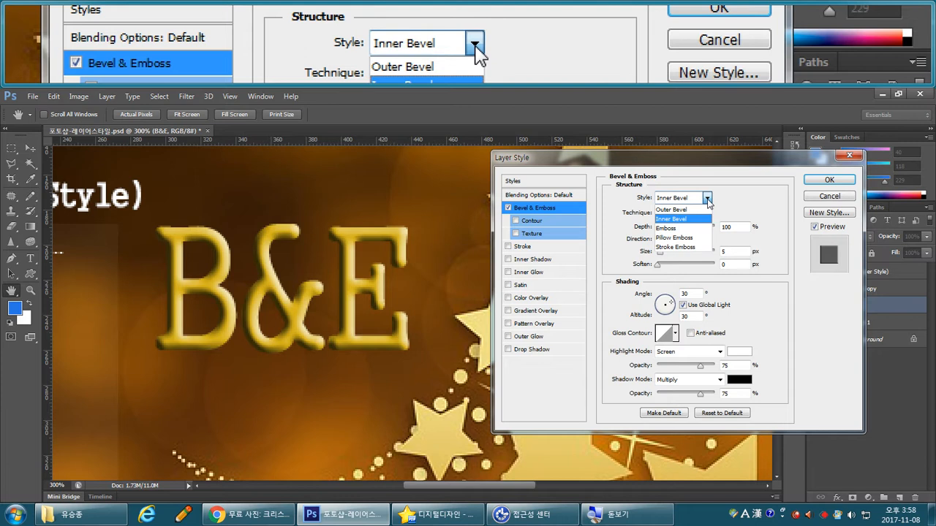
pyautogui.click(682, 218)
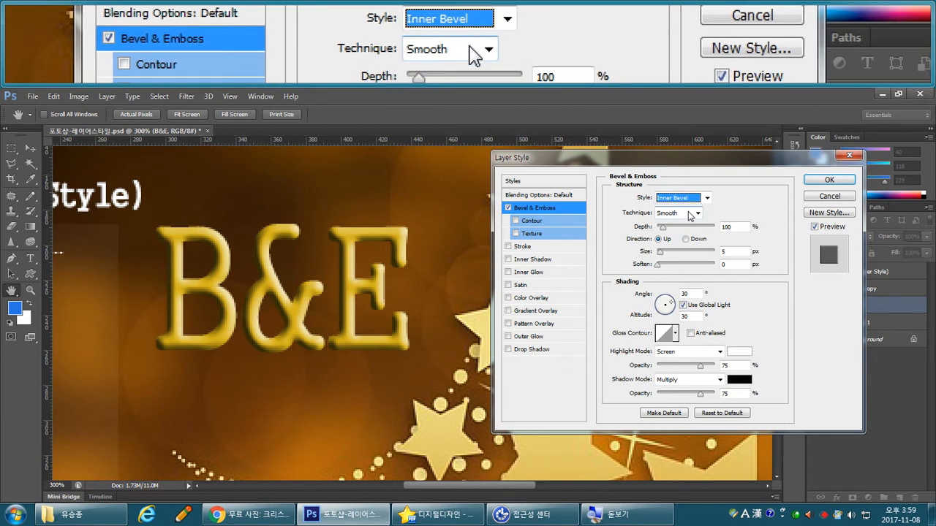
pyautogui.click(690, 214)
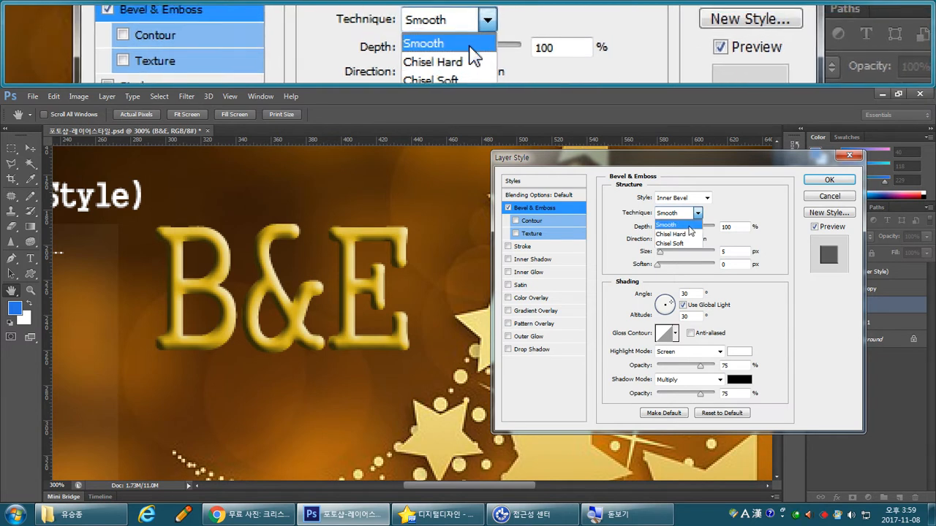
pyautogui.click(689, 226)
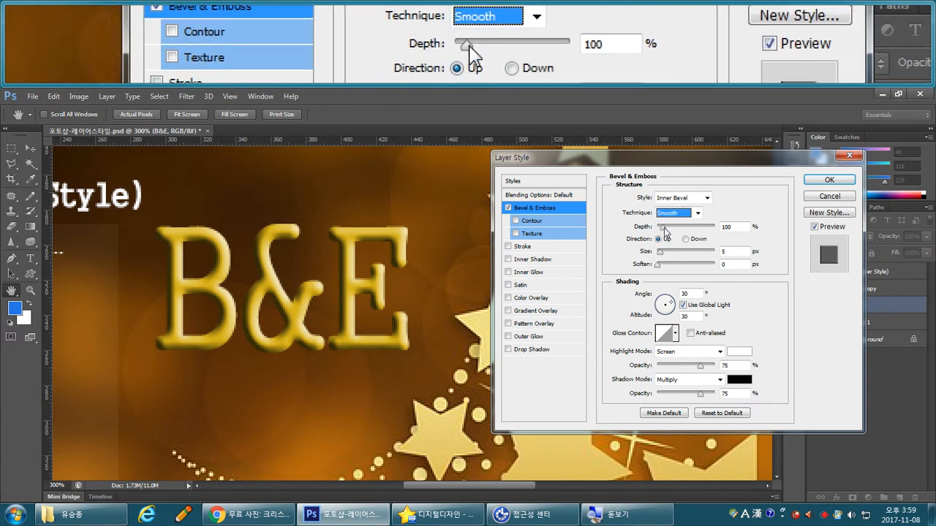
# Try bevel depths of 755% and 959% on the B&E text, and bring the depth down to 42%
pyautogui.moveTo(662, 229); pyautogui.dragTo(700, 228)
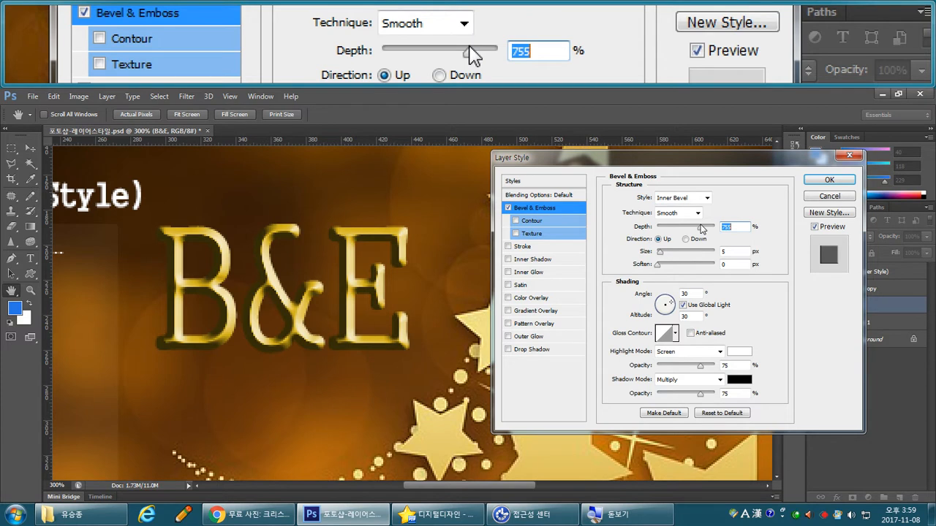
pyautogui.moveTo(701, 228); pyautogui.dragTo(714, 229)
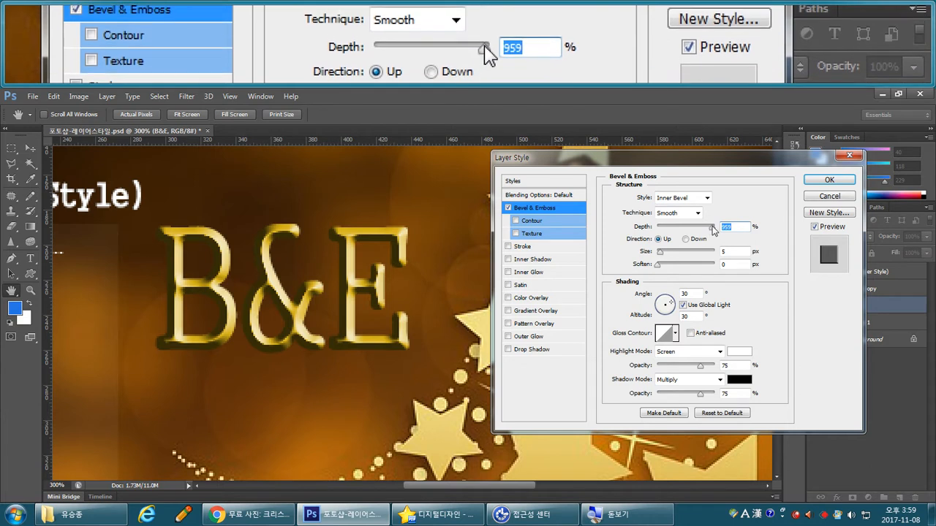
pyautogui.moveTo(714, 229); pyautogui.dragTo(661, 229)
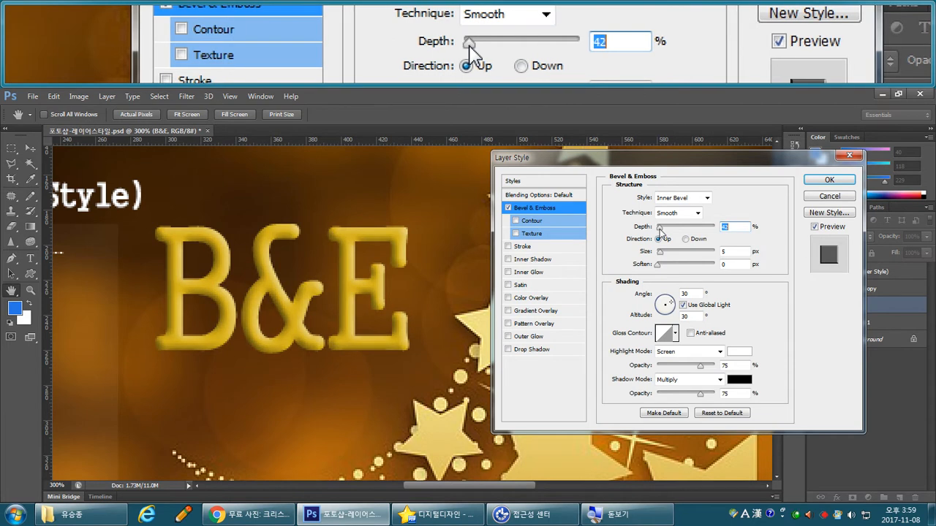
# Try a 72% bevel depth, enable a drop shadow on the B&E text, and raise the bevel depth to 1000%
pyautogui.moveTo(660, 229); pyautogui.dragTo(669, 231)
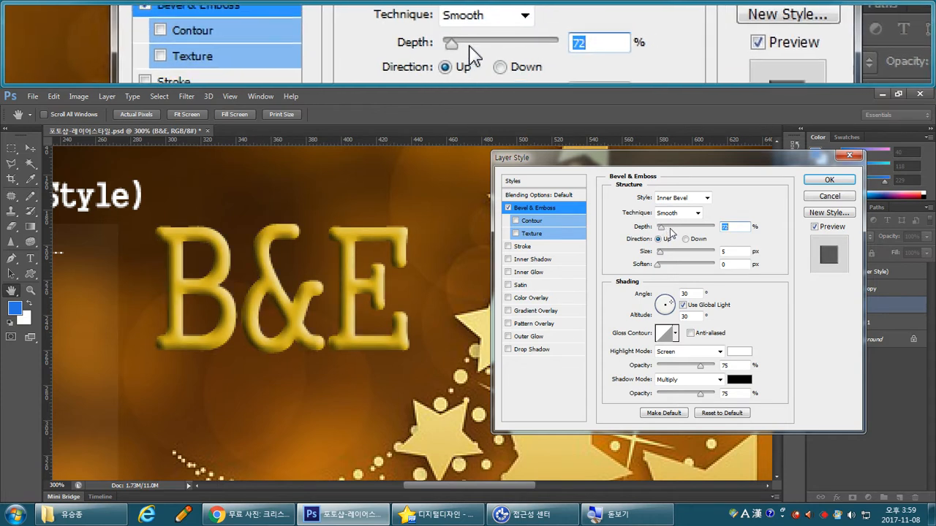
pyautogui.moveTo(661, 230); pyautogui.dragTo(661, 229)
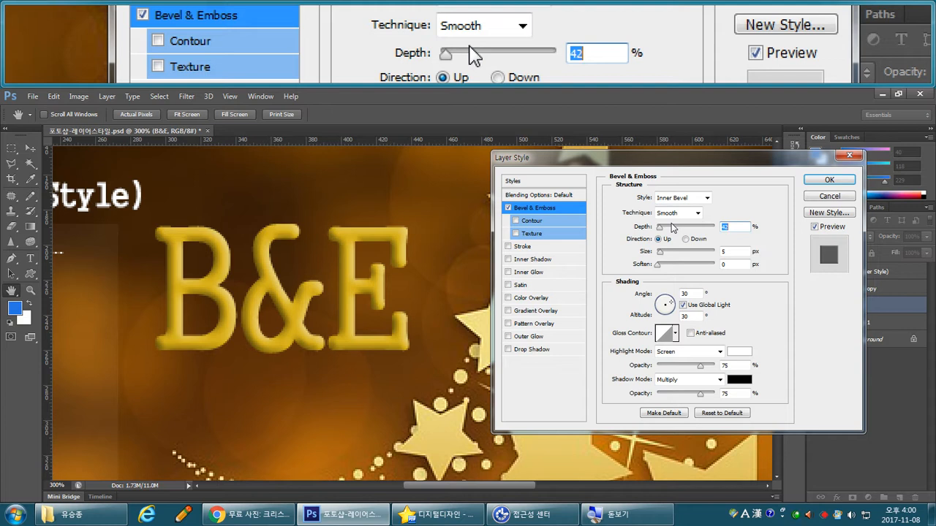
pyautogui.click(510, 349)
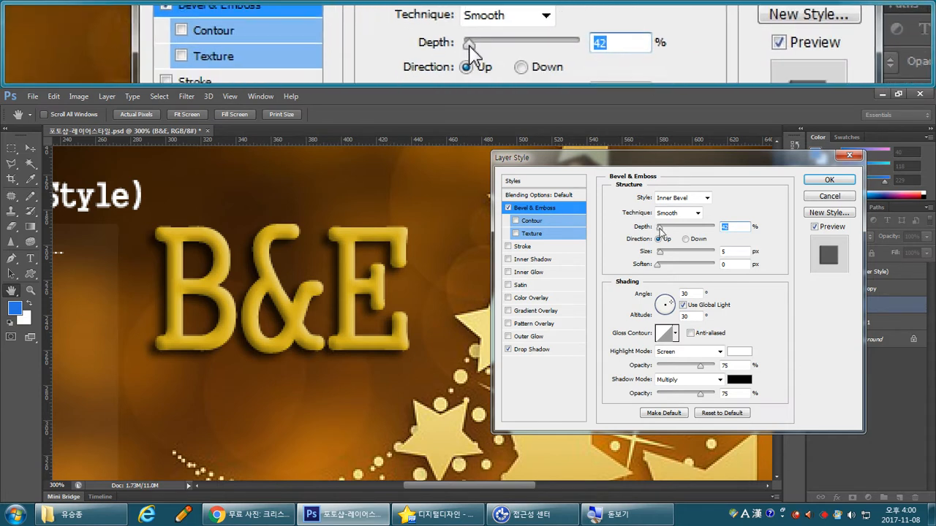
pyautogui.moveTo(659, 229); pyautogui.dragTo(719, 230)
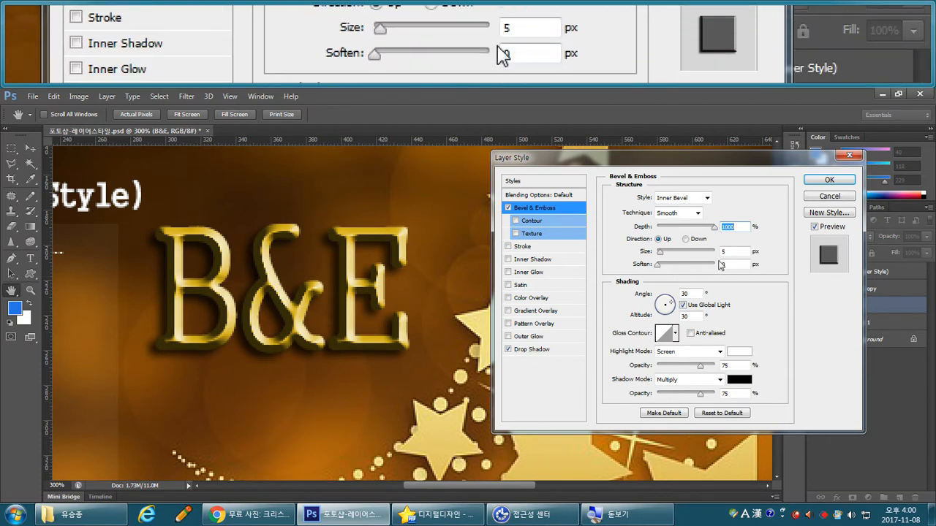
# Try light angles of 84°, 180°, 58° and 45° on the B&E bevel, and reposition its drop shadow to 110° at 8 px distance
pyautogui.click(666, 303)
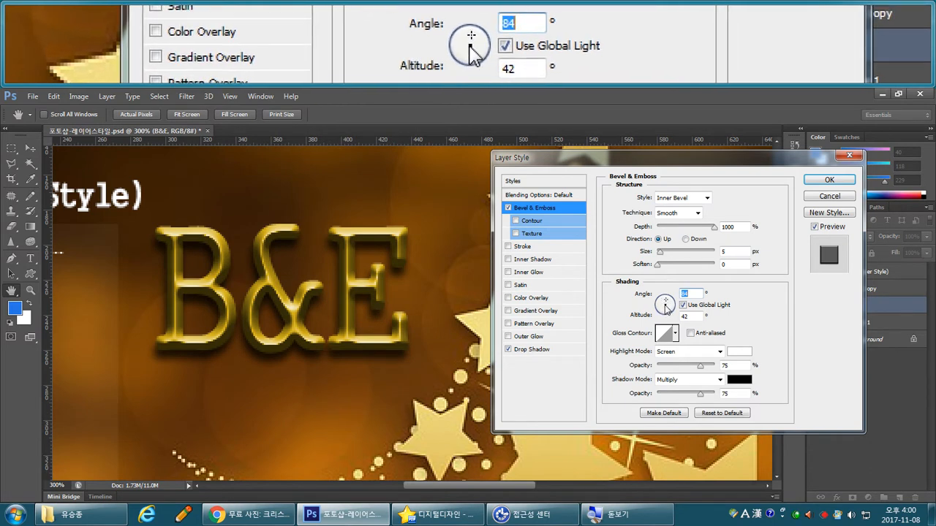
pyautogui.click(666, 305)
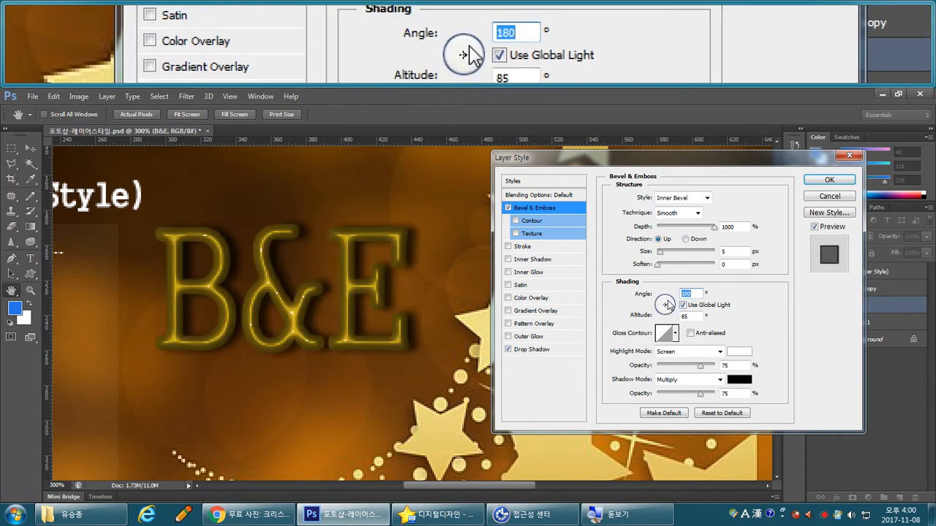
pyautogui.click(666, 304)
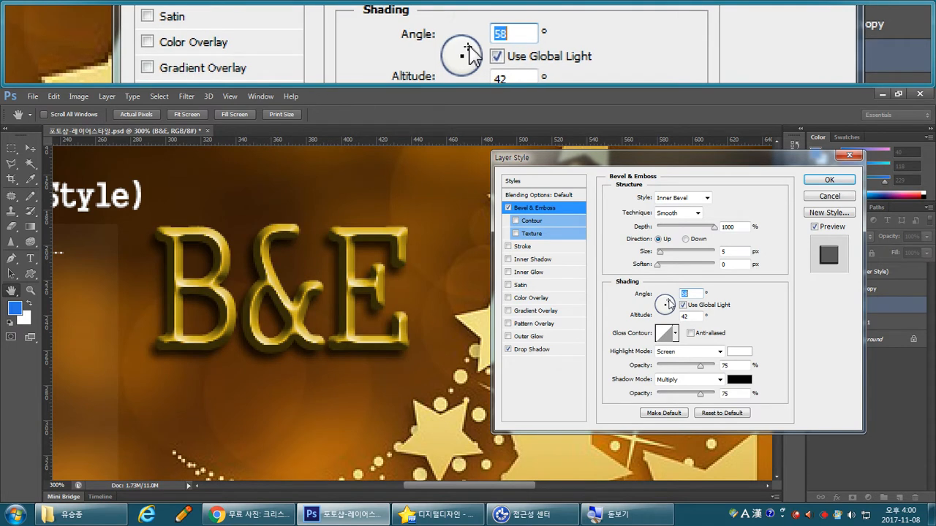
pyautogui.click(667, 304)
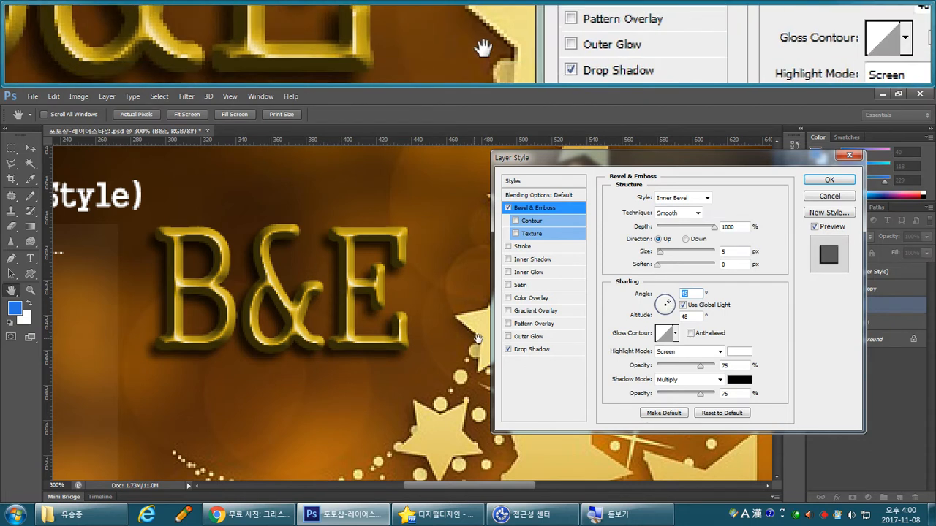
pyautogui.click(522, 350)
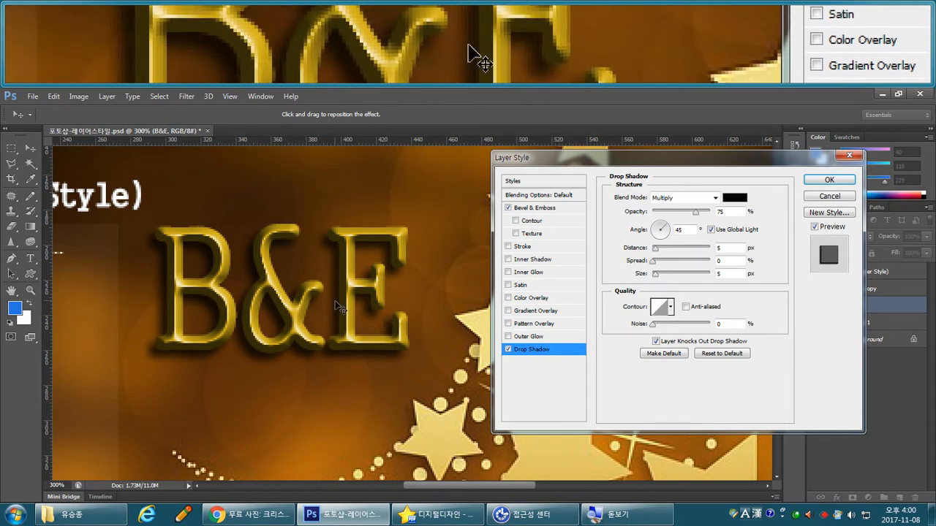
pyautogui.moveTo(351, 308)
pyautogui.mouseDown()
pyautogui.moveTo(321, 297)
pyautogui.moveTo(316, 312)
pyautogui.moveTo(382, 338)
pyautogui.moveTo(350, 323)
pyautogui.moveTo(347, 308)
pyautogui.mouseUp()
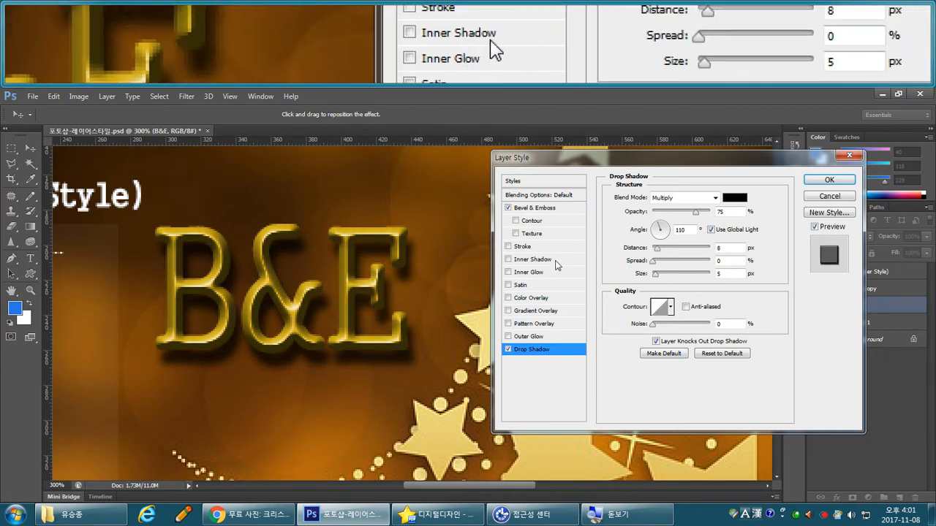
# Try the Down bevel direction on the B&E text and switch it back to Up
pyautogui.click(538, 209)
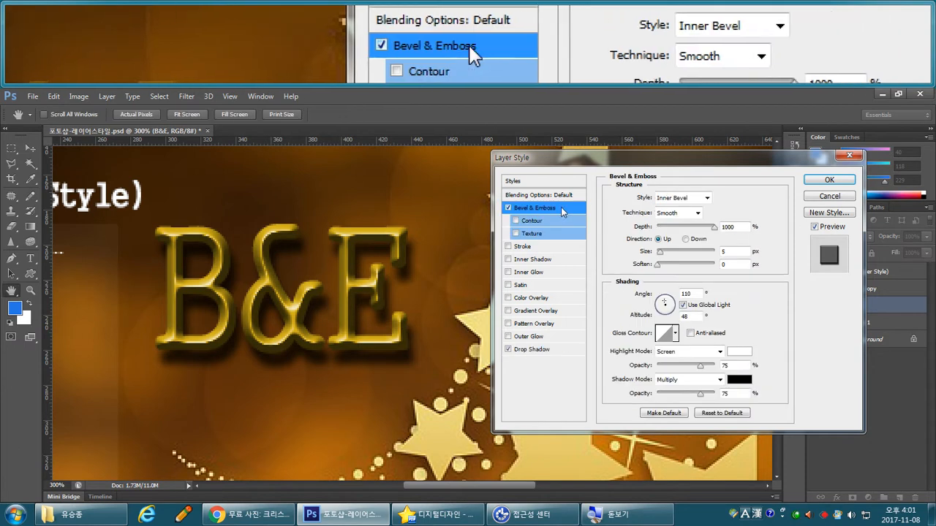
pyautogui.click(687, 239)
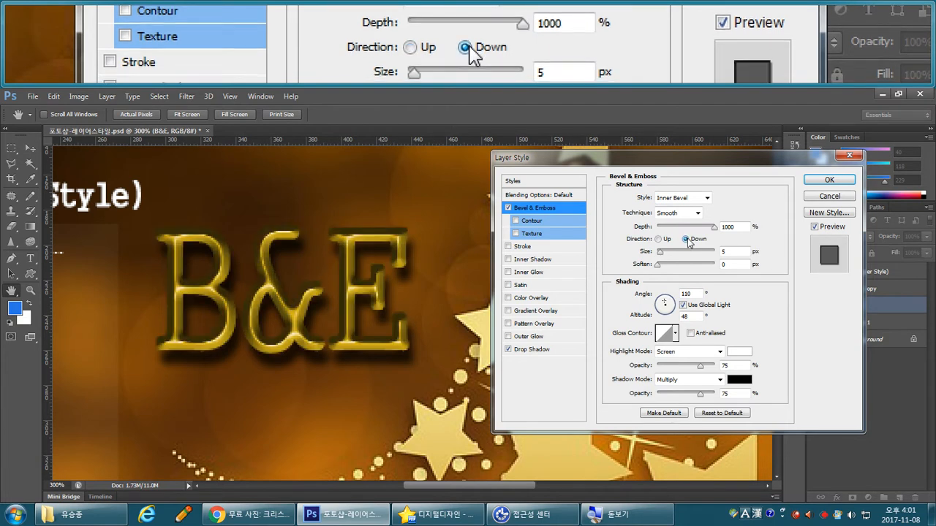
pyautogui.click(660, 240)
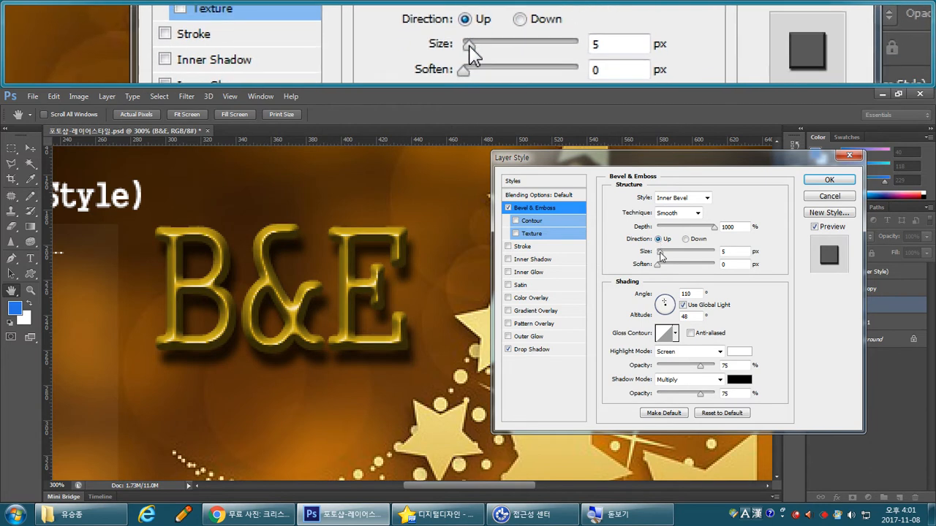
# Reduce the B&E text's bevel size to 0 px, and raise it to 2 px
pyautogui.click(660, 253)
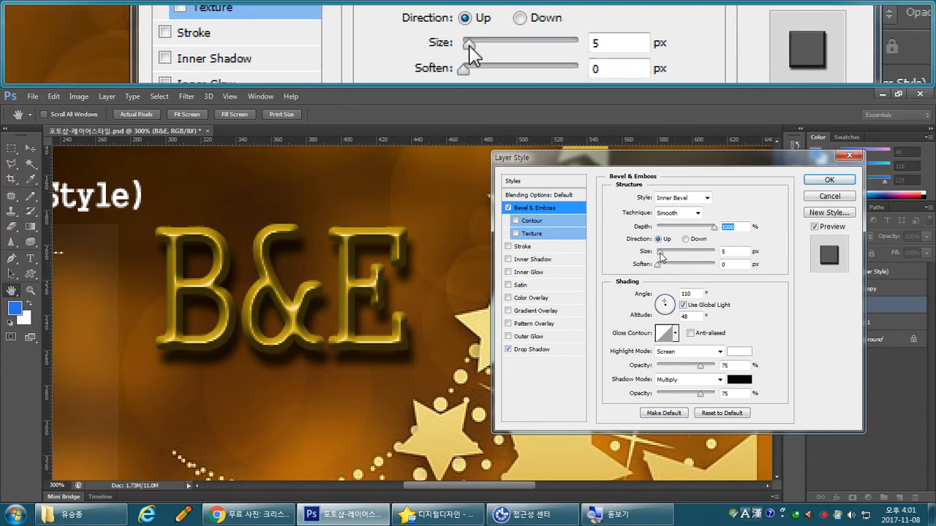
pyautogui.moveTo(660, 253)
pyautogui.mouseDown()
pyautogui.moveTo(700, 251)
pyautogui.moveTo(655, 257)
pyautogui.mouseUp()
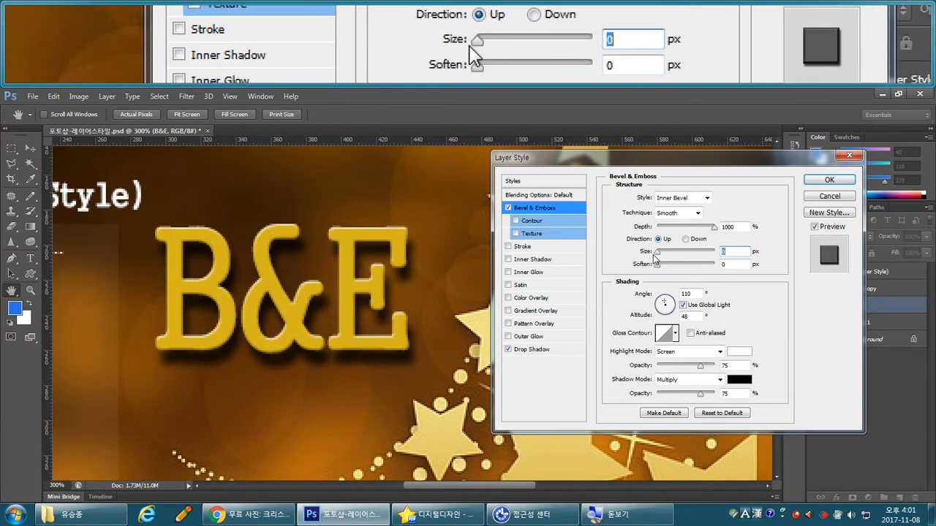
pyautogui.moveTo(654, 254); pyautogui.dragTo(656, 258)
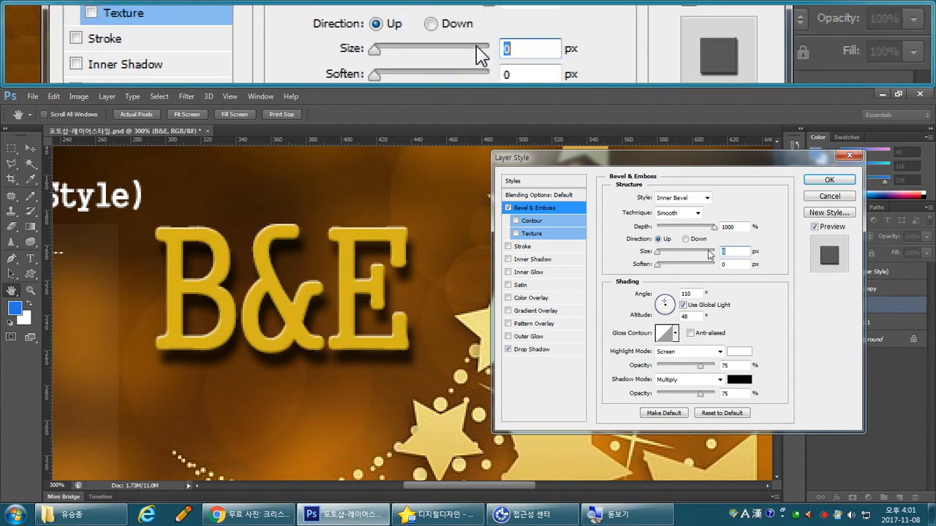
pyautogui.write('2')
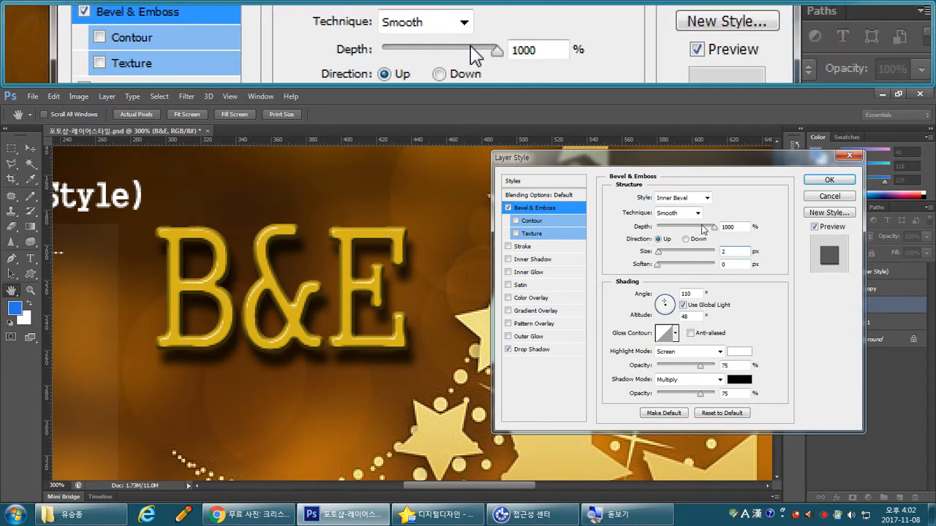
# Try a 409% bevel depth, return it to 1000%, and set the bevel size to 3 px
pyautogui.moveTo(715, 229); pyautogui.dragTo(658, 253)
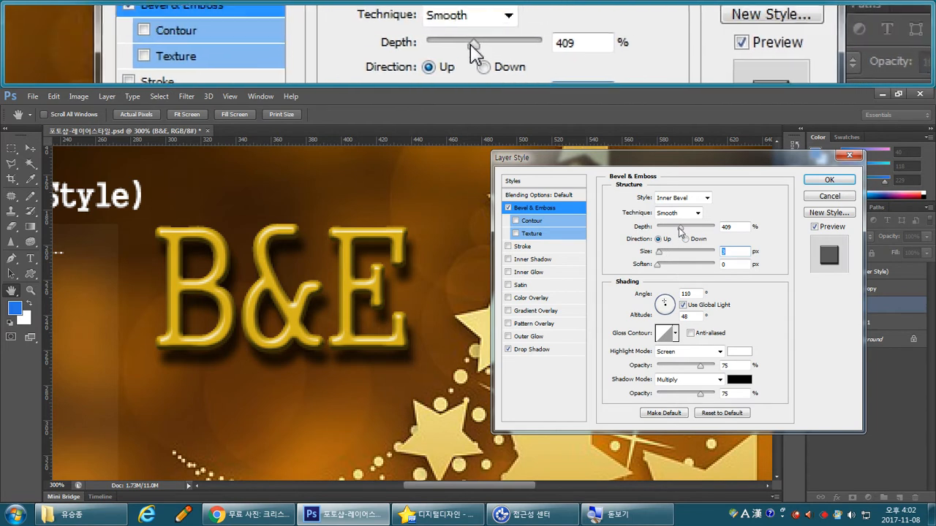
pyautogui.moveTo(678, 229); pyautogui.dragTo(730, 229)
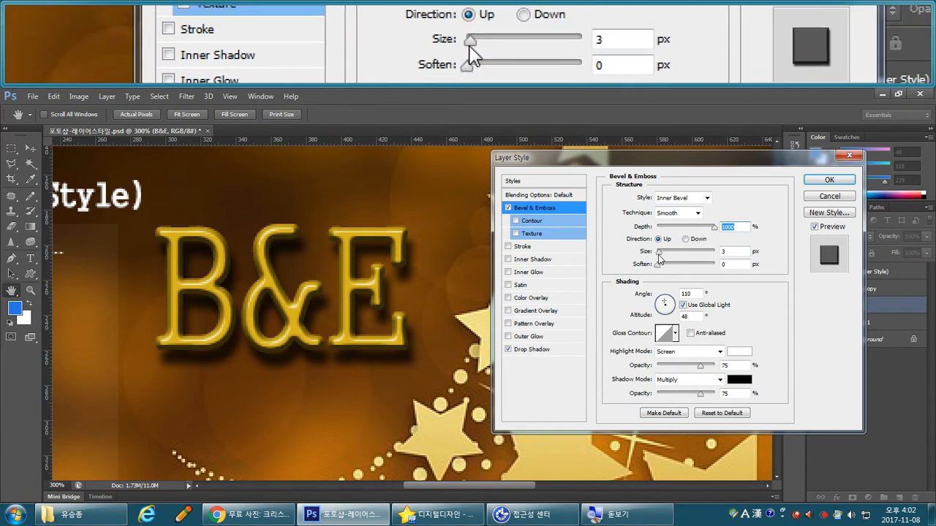
pyautogui.moveTo(659, 253); pyautogui.dragTo(658, 255)
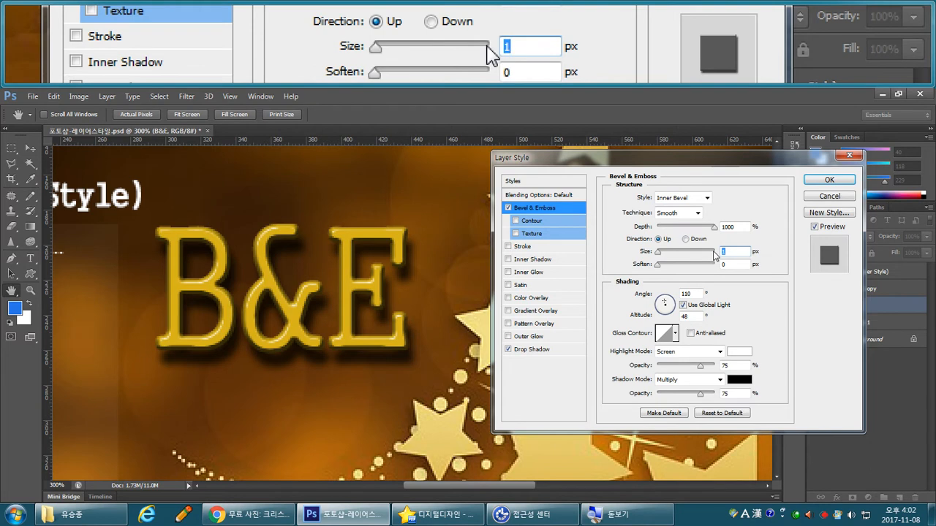
pyautogui.write('3')
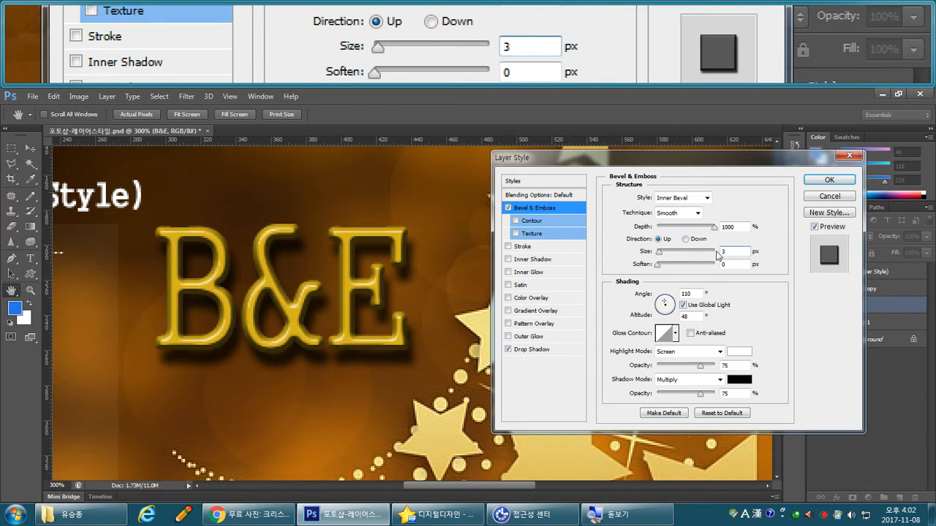
# Set the bevel's global light to a 139° angle and 32° altitude, with the depth at its 1000% maximum
pyautogui.click(663, 304)
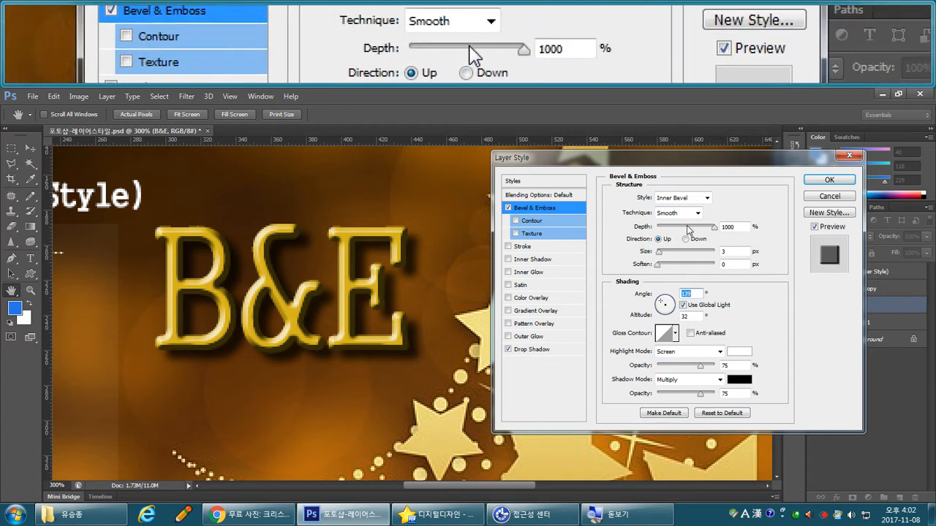
pyautogui.moveTo(688, 230); pyautogui.dragTo(742, 228)
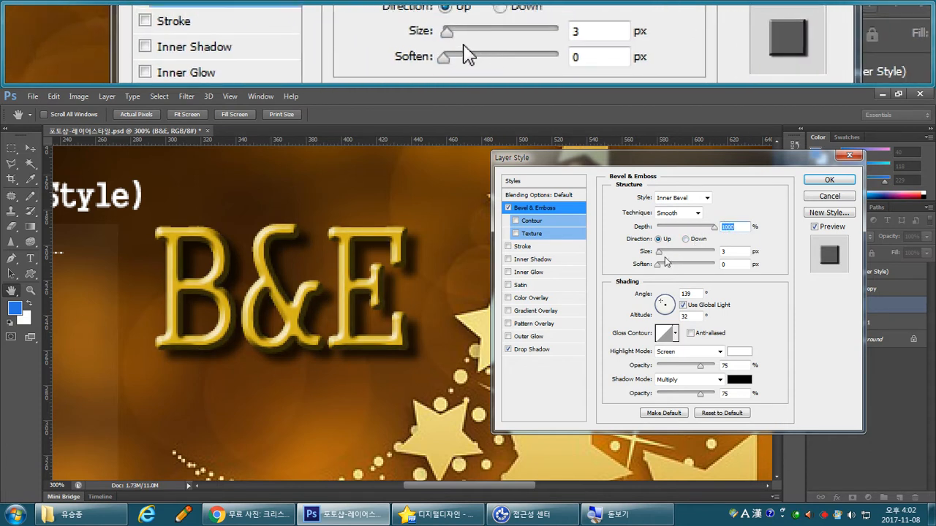
# Try a 5 px bevel size and 4 px softening, and restore the size to 3 px and soften to 0 px
pyautogui.moveTo(659, 251)
pyautogui.mouseDown()
pyautogui.moveTo(687, 254)
pyautogui.moveTo(660, 257)
pyautogui.mouseUp()
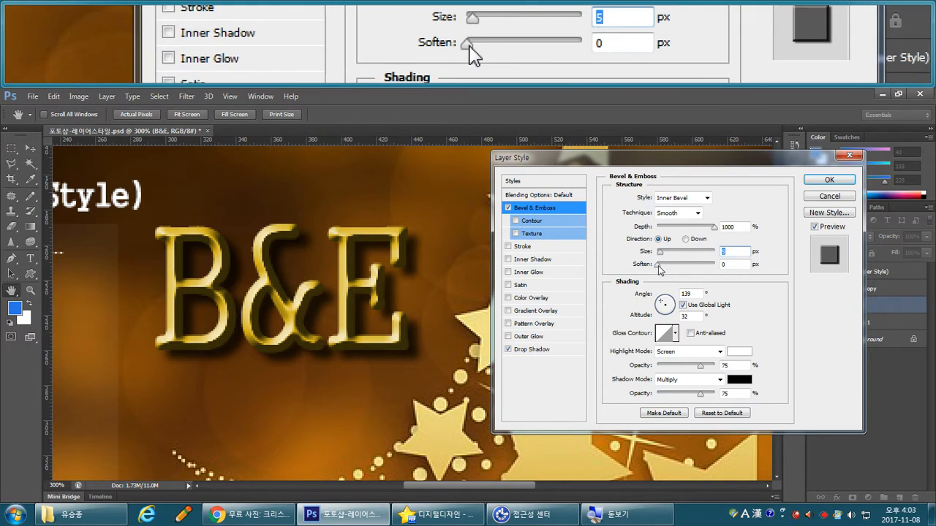
pyautogui.moveTo(659, 256); pyautogui.dragTo(673, 266)
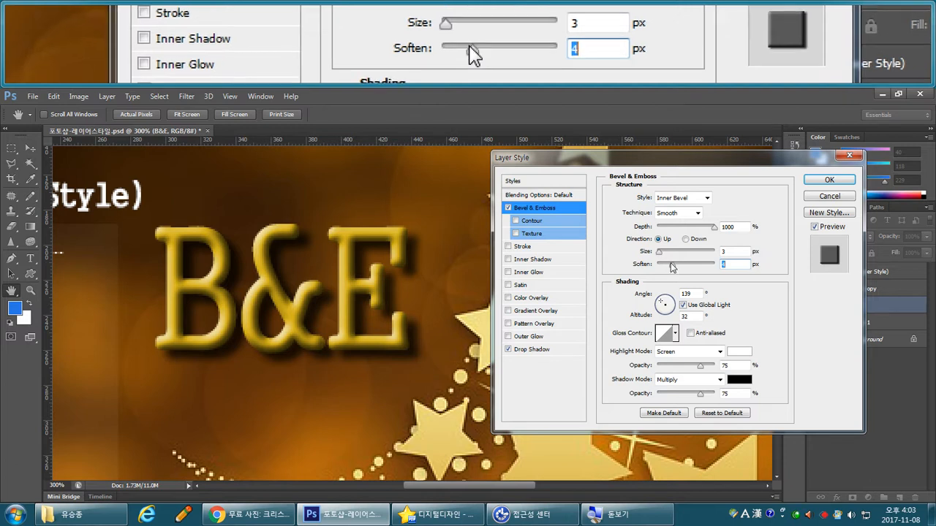
pyautogui.moveTo(673, 265); pyautogui.dragTo(553, 271)
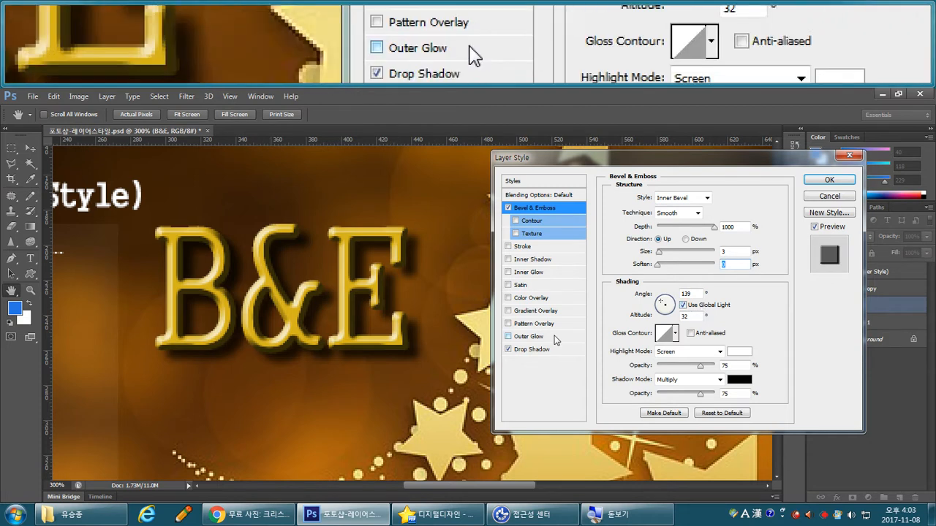
# Reposition the B&E text's drop shadow to a 74° angle and 7 px distance, and return to the Bevel & Emboss settings
pyautogui.click(536, 350)
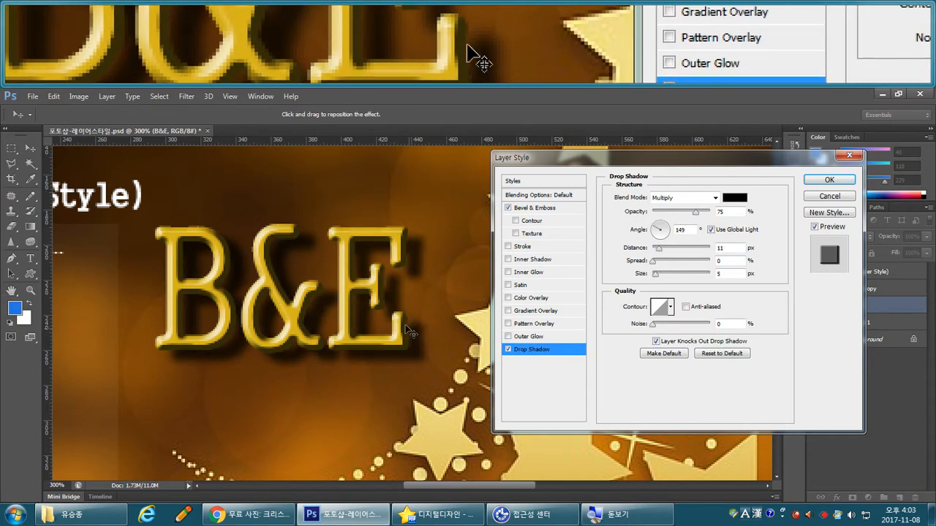
pyautogui.moveTo(404, 327)
pyautogui.mouseDown()
pyautogui.moveTo(381, 327)
pyautogui.moveTo(391, 336)
pyautogui.moveTo(390, 320)
pyautogui.moveTo(387, 331)
pyautogui.mouseUp()
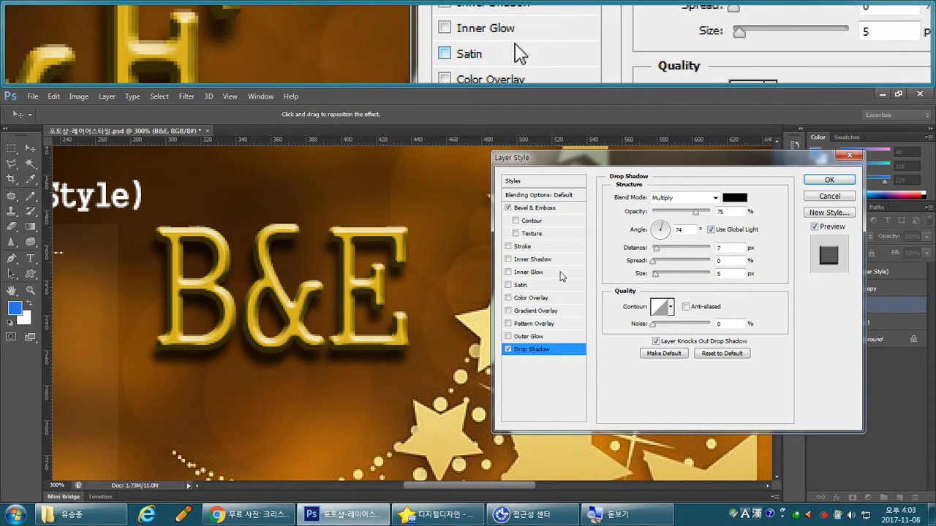
pyautogui.click(544, 209)
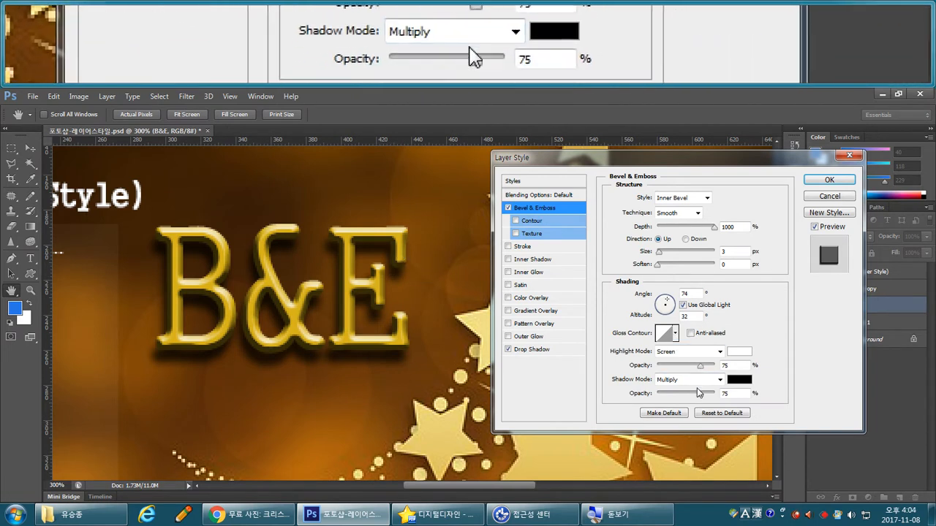
# Try a lower opacity and 100% for the bevel's shadow, and settle on 83%
pyautogui.moveTo(699, 393); pyautogui.dragTo(686, 400)
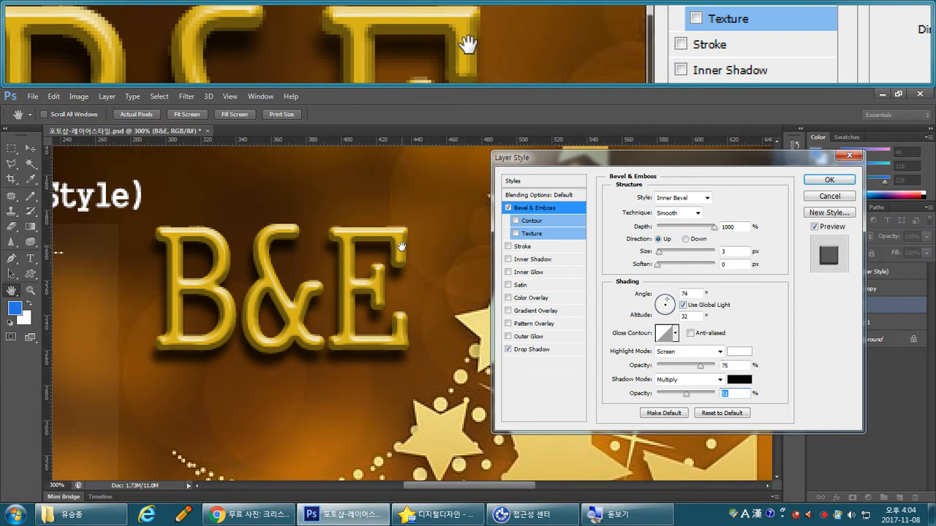
pyautogui.moveTo(687, 397); pyautogui.dragTo(731, 391)
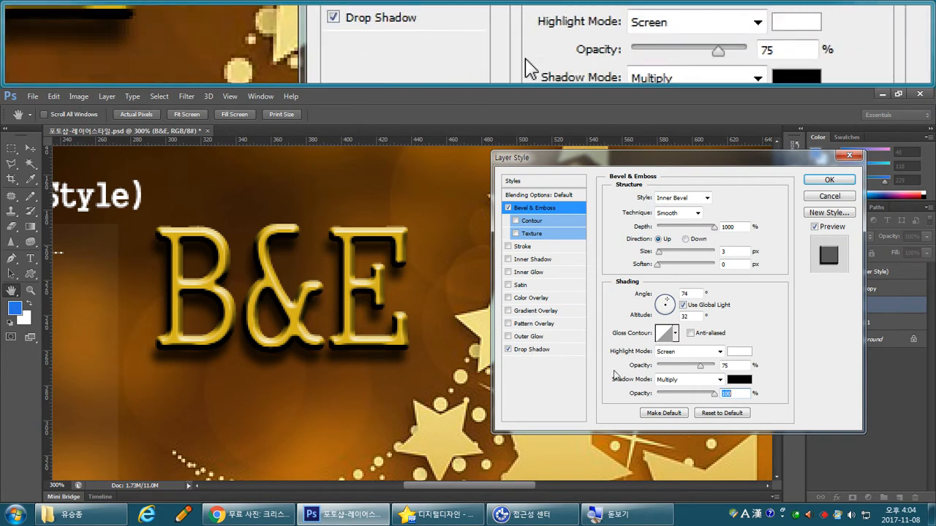
pyautogui.moveTo(714, 395); pyautogui.dragTo(706, 397)
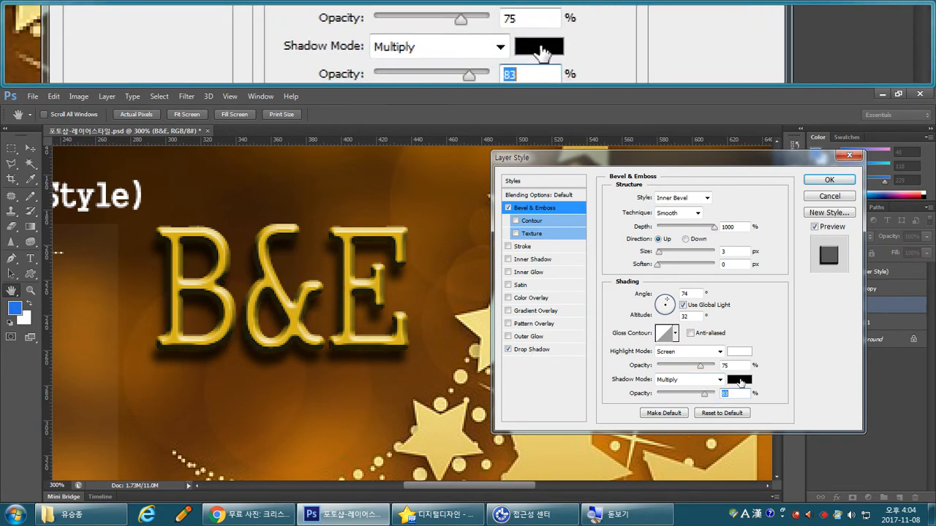
# Set the bevel's shadow color to burnt orange #a8330a
pyautogui.click(740, 381)
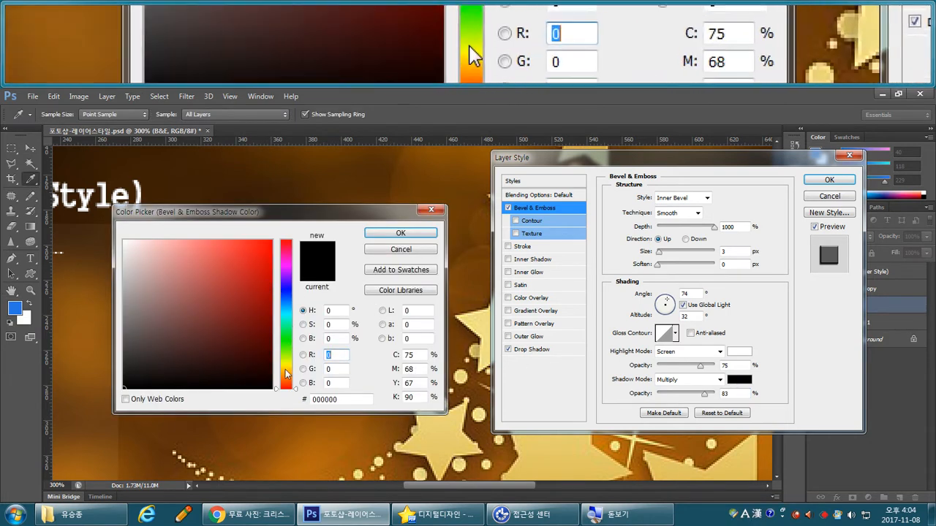
pyautogui.moveTo(287, 387); pyautogui.dragTo(288, 382)
pyautogui.click(260, 280)
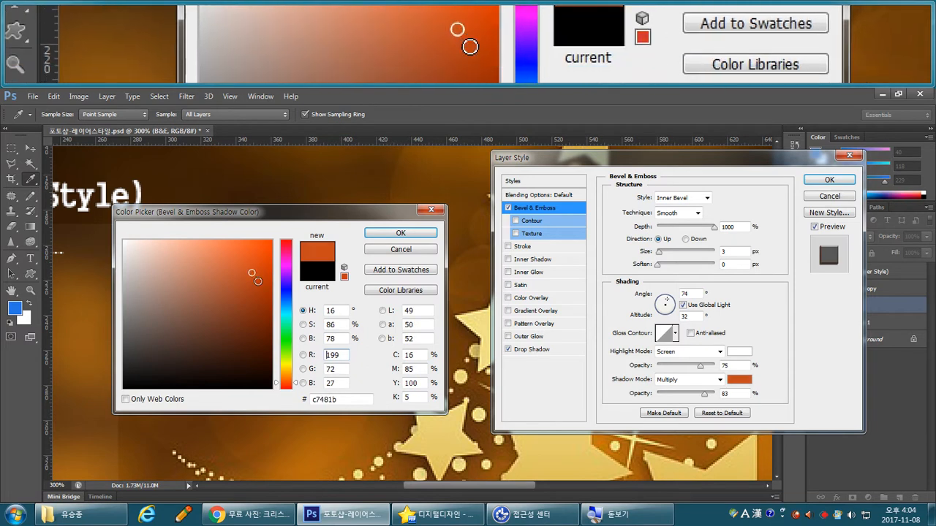
pyautogui.click(263, 291)
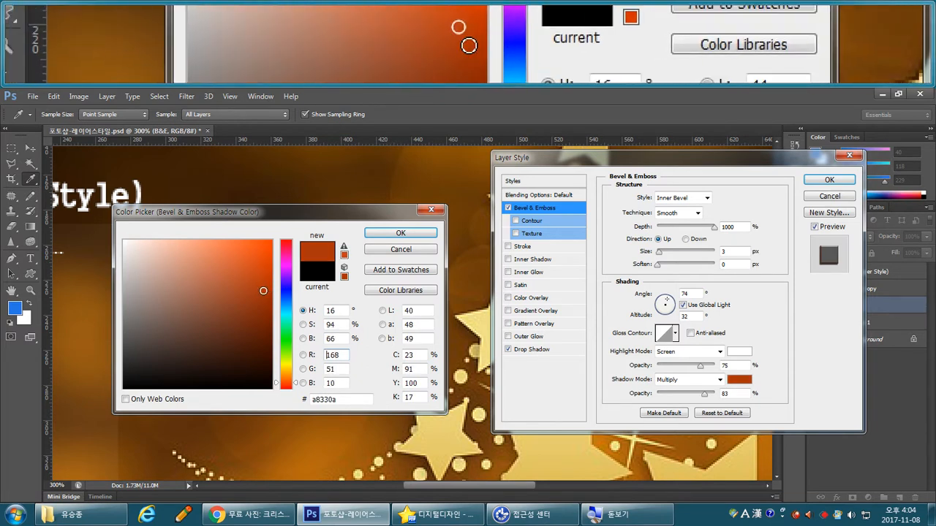
pyautogui.click(400, 232)
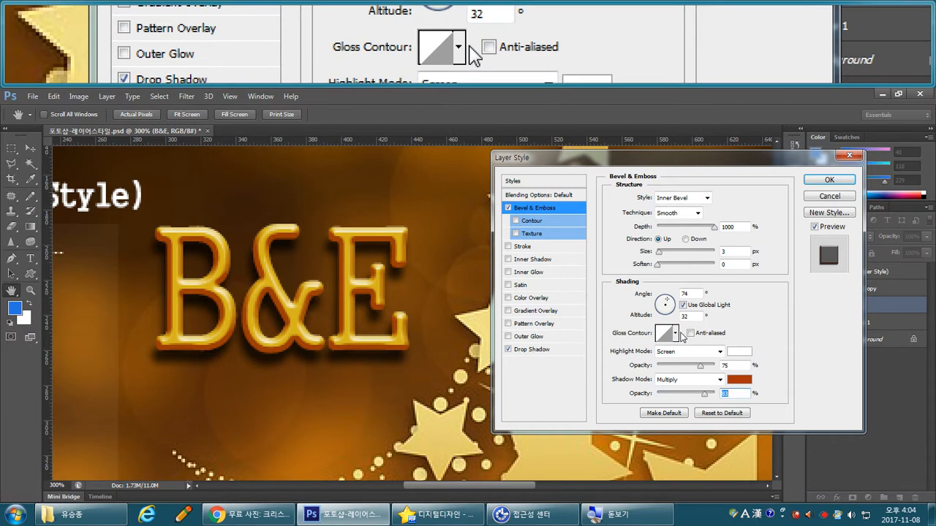
# Save the current layer effects as a new style with a Korean name starting with 골드
pyautogui.click(829, 212)
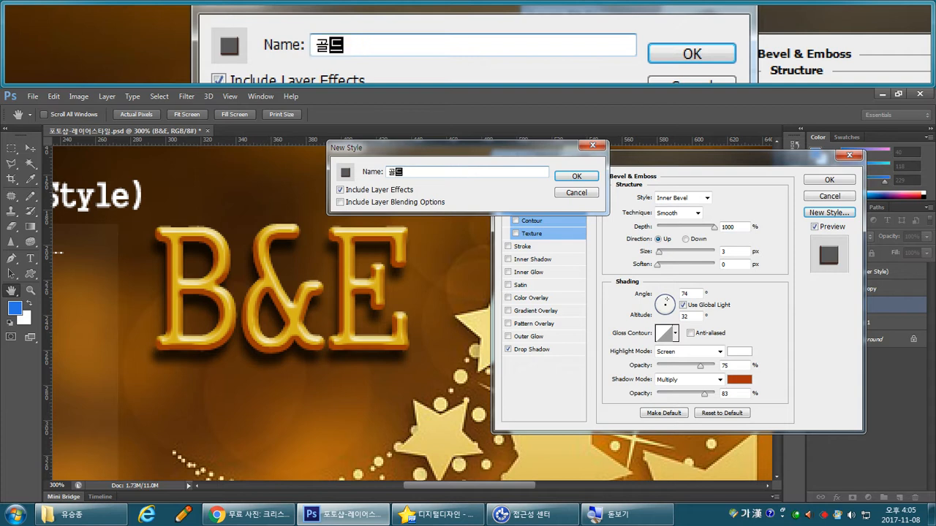
pyautogui.write('펄')
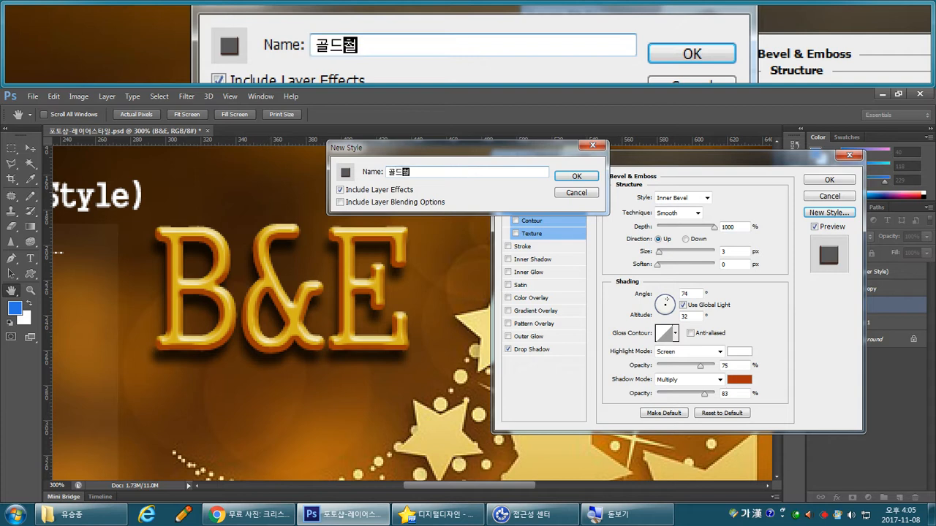
pyautogui.press('Return')
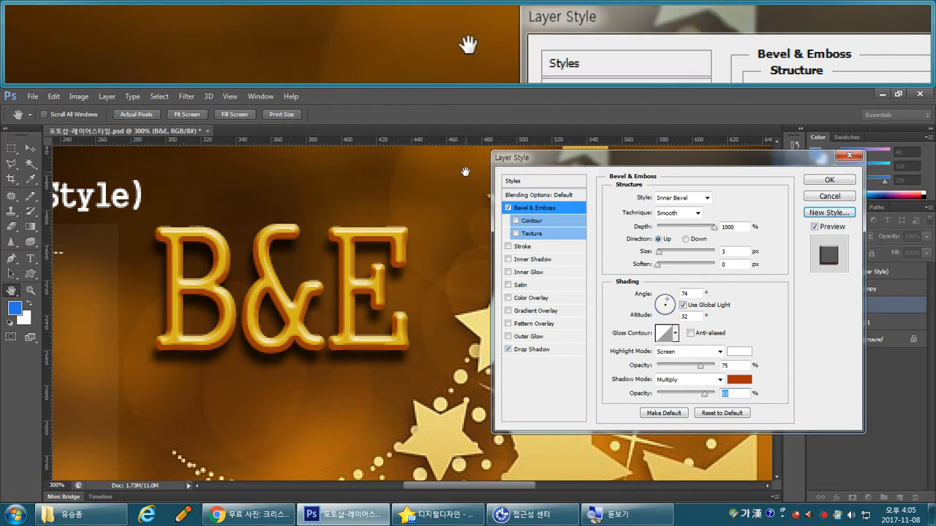
# Try several preset gloss contours on the bevel, and settle on the fourth preset in the second row
pyautogui.click(676, 334)
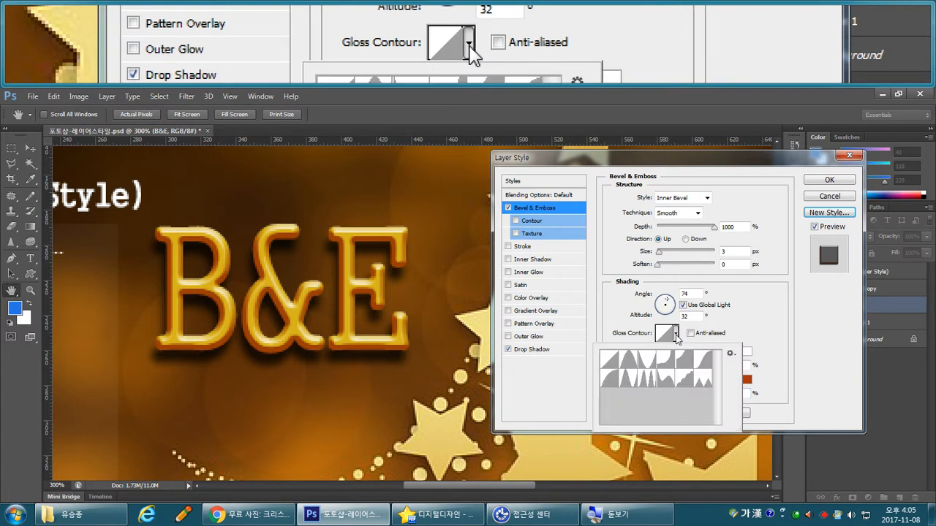
pyautogui.click(627, 361)
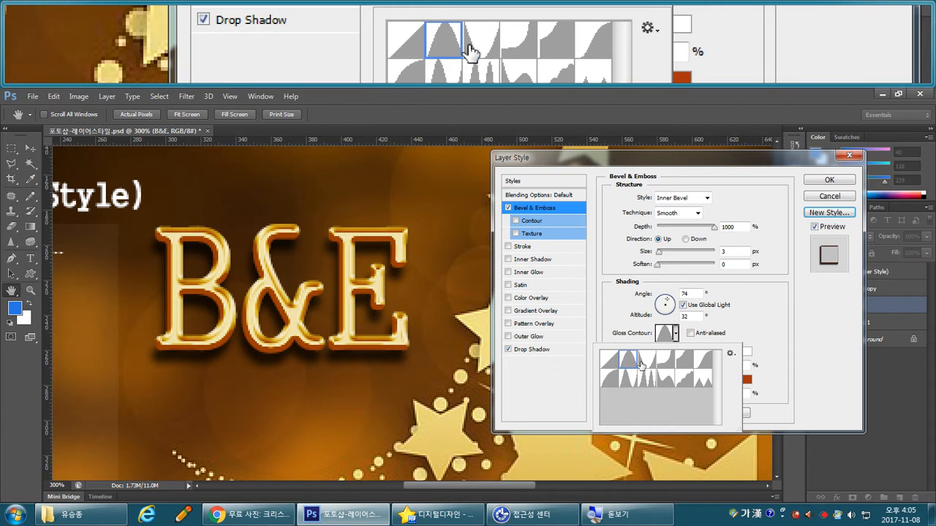
pyautogui.click(647, 361)
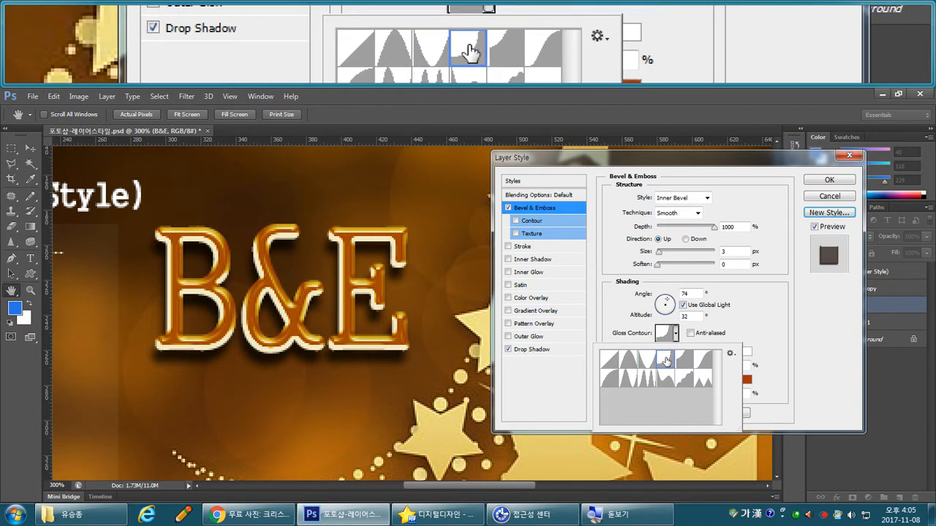
pyautogui.click(665, 359)
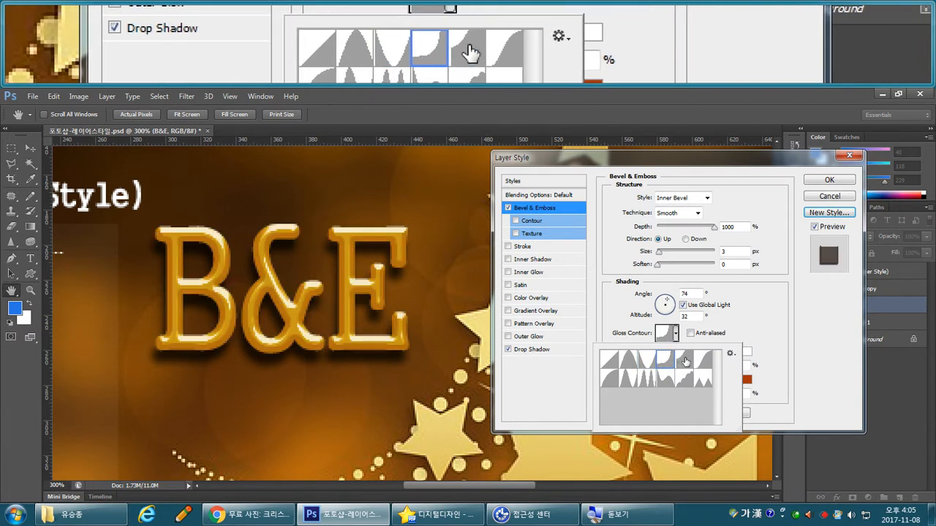
pyautogui.click(685, 360)
pyautogui.click(702, 360)
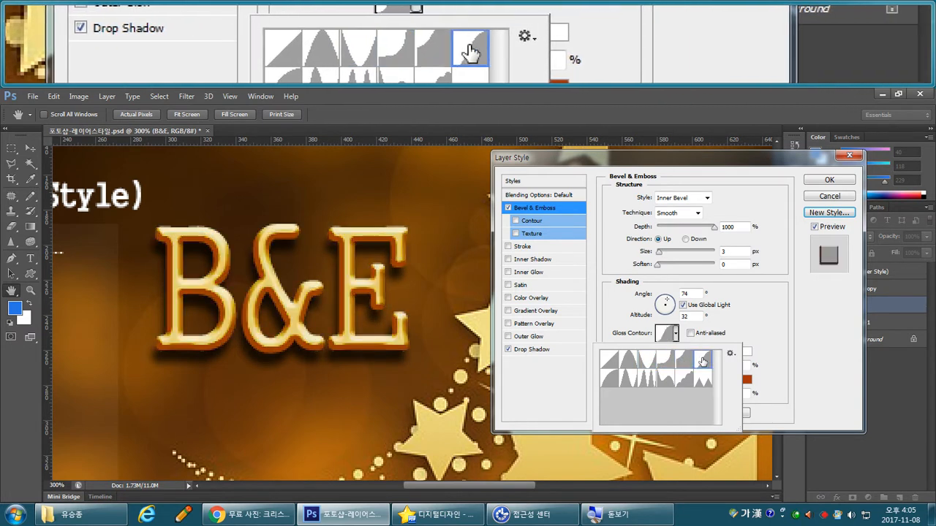
pyautogui.click(609, 378)
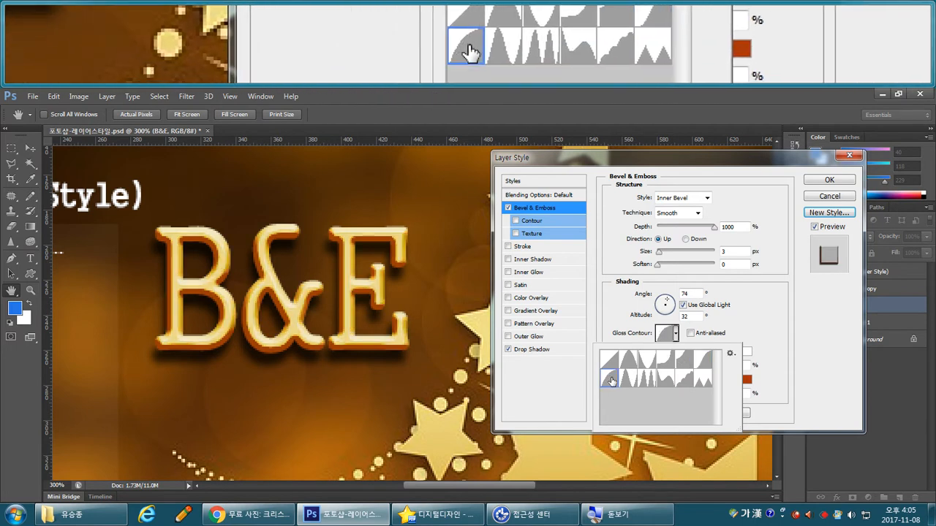
pyautogui.click(627, 379)
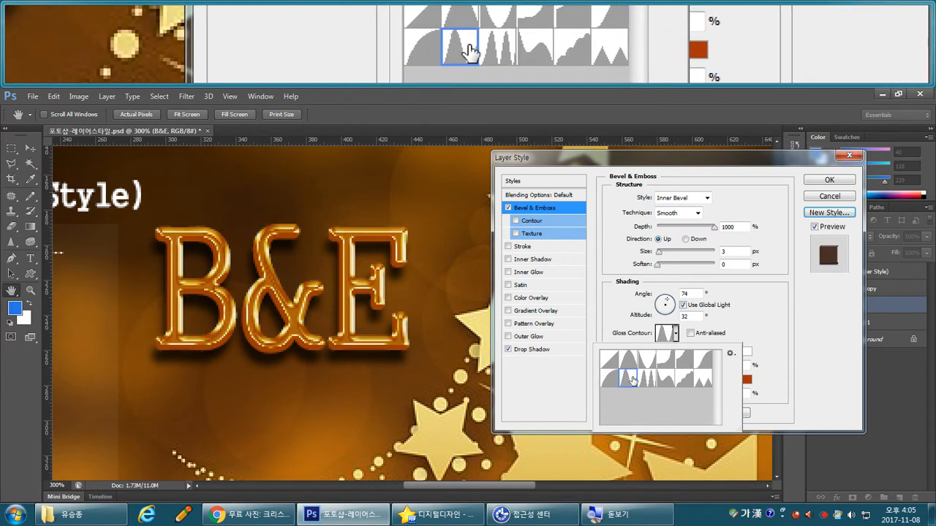
pyautogui.click(648, 382)
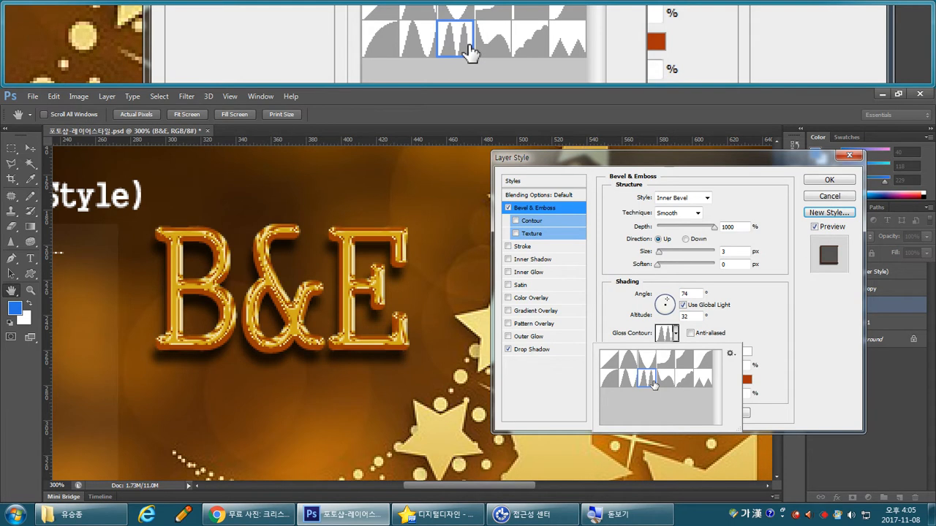
pyautogui.click(665, 382)
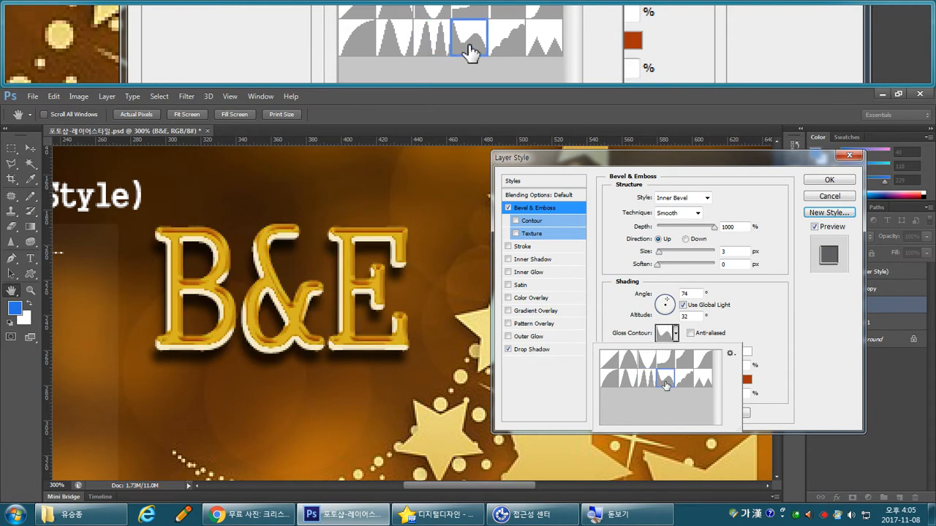
pyautogui.click(799, 302)
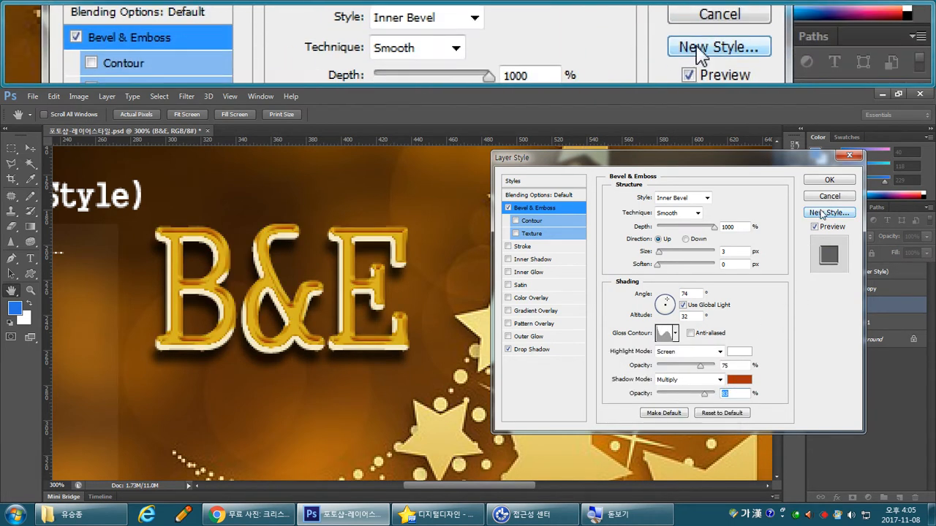
# Save the effects with the changed gloss contour as another new style with a Korean name ending in 스타일
pyautogui.click(826, 213)
pyautogui.write('ㄱ')
pyautogui.write('듬')
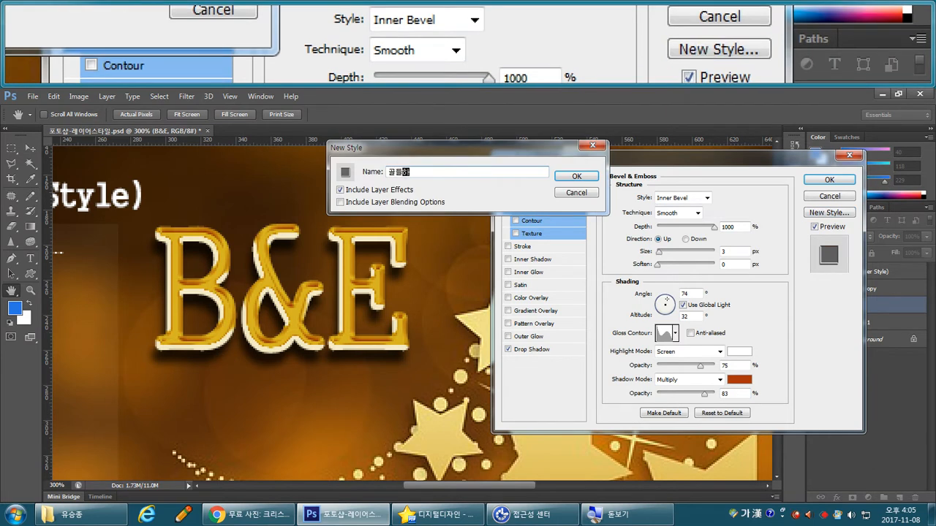
pyautogui.press('BackSpace')
pyautogui.write('ㄷㅡ스타일')
pyautogui.press('Return')
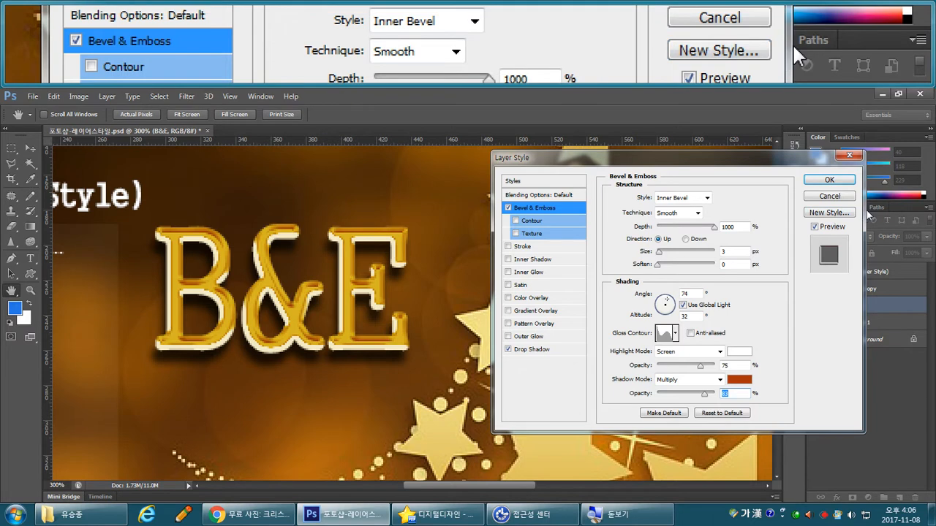
# Set the bevel's gloss contour to the Linear preset
pyautogui.click(672, 333)
pyautogui.click(611, 358)
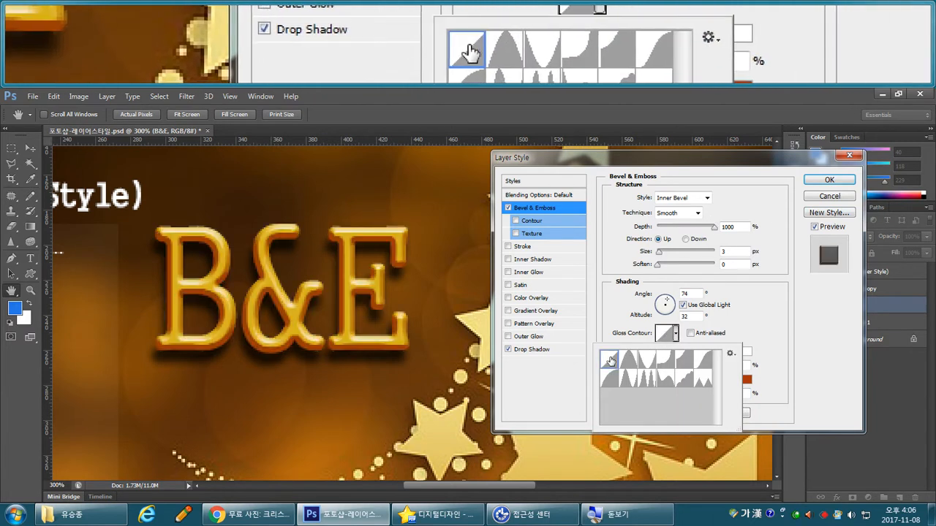
pyautogui.click(666, 336)
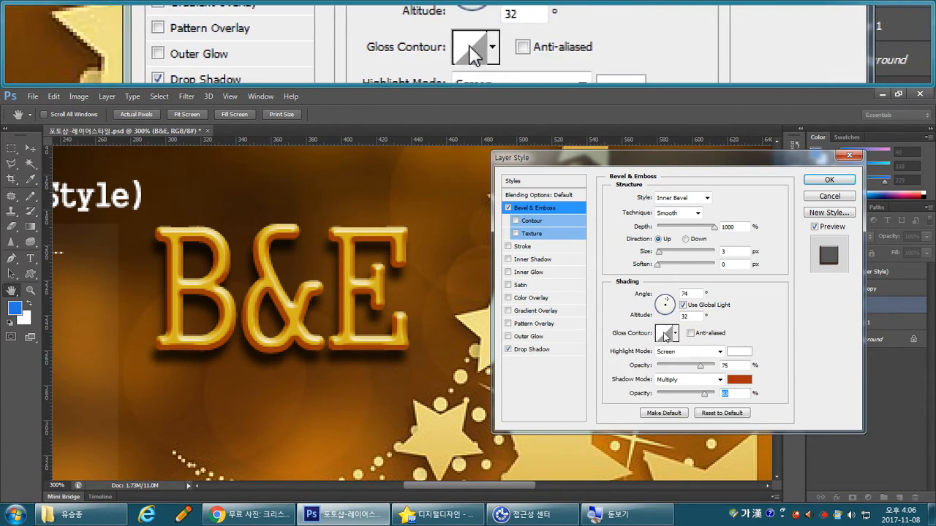
# Try a custom S-shaped gloss contour with a lower point at 44% input and 43% output, and restore the Linear contour
pyautogui.click(665, 336)
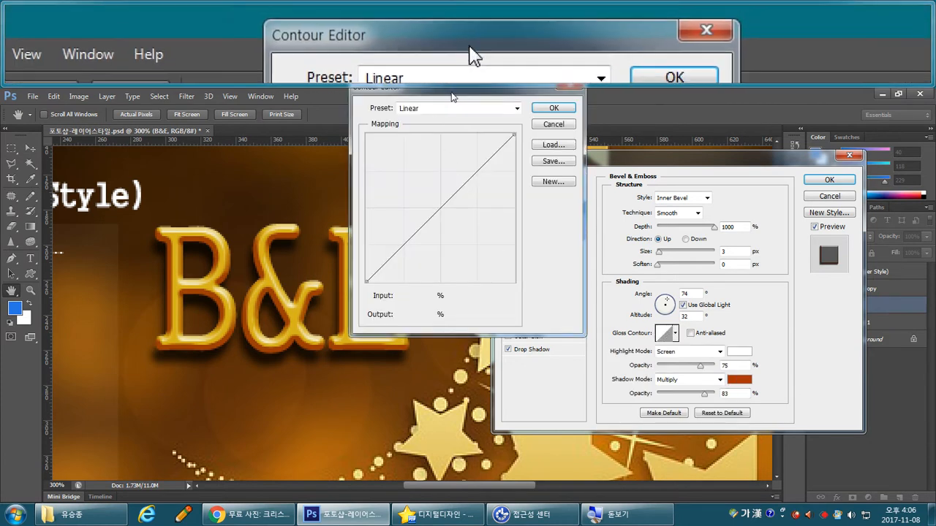
pyautogui.moveTo(531, 256); pyautogui.dragTo(529, 240)
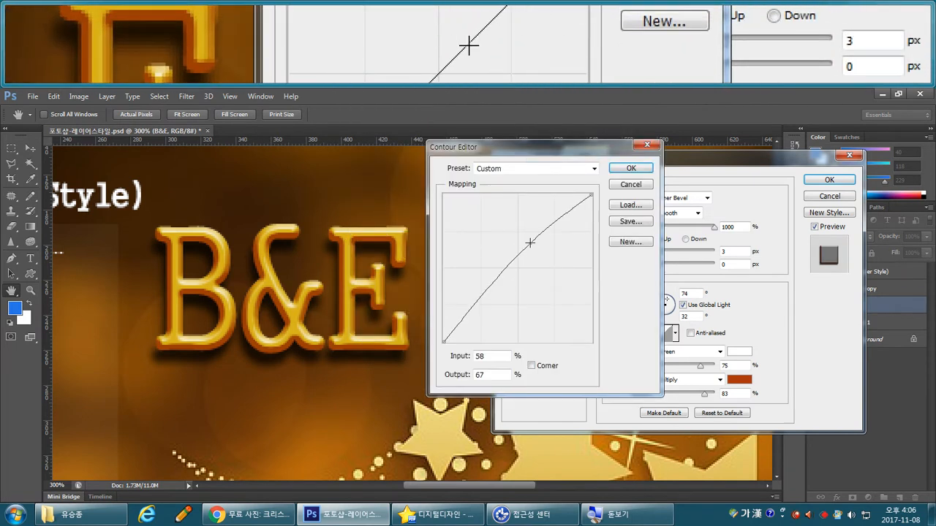
pyautogui.moveTo(497, 282)
pyautogui.mouseDown()
pyautogui.moveTo(507, 307)
pyautogui.moveTo(497, 259)
pyautogui.moveTo(502, 219)
pyautogui.moveTo(512, 292)
pyautogui.moveTo(503, 217)
pyautogui.moveTo(508, 279)
pyautogui.mouseUp()
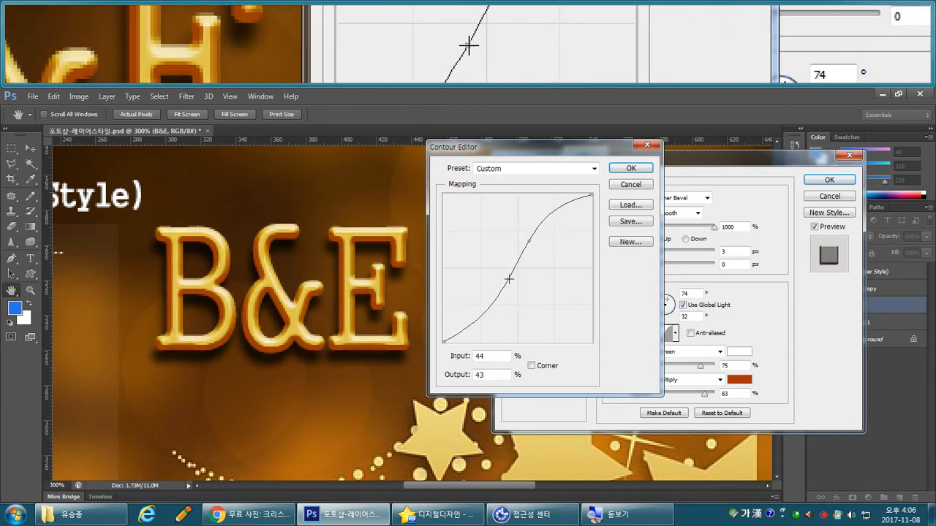
pyautogui.click(632, 168)
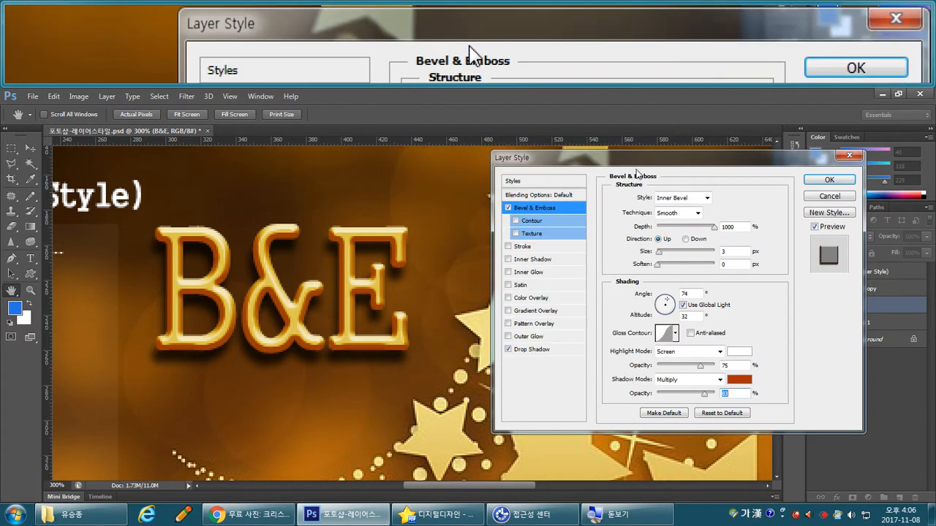
pyautogui.click(676, 333)
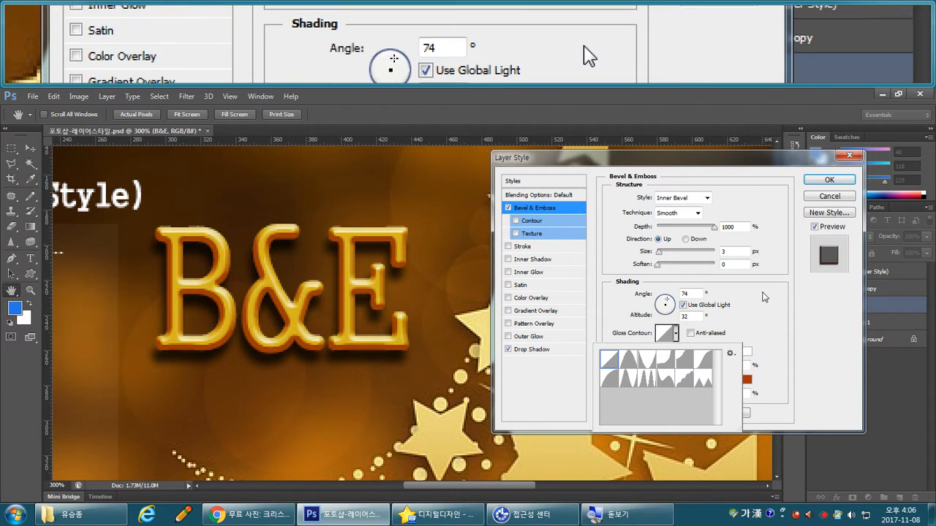
pyautogui.click(814, 306)
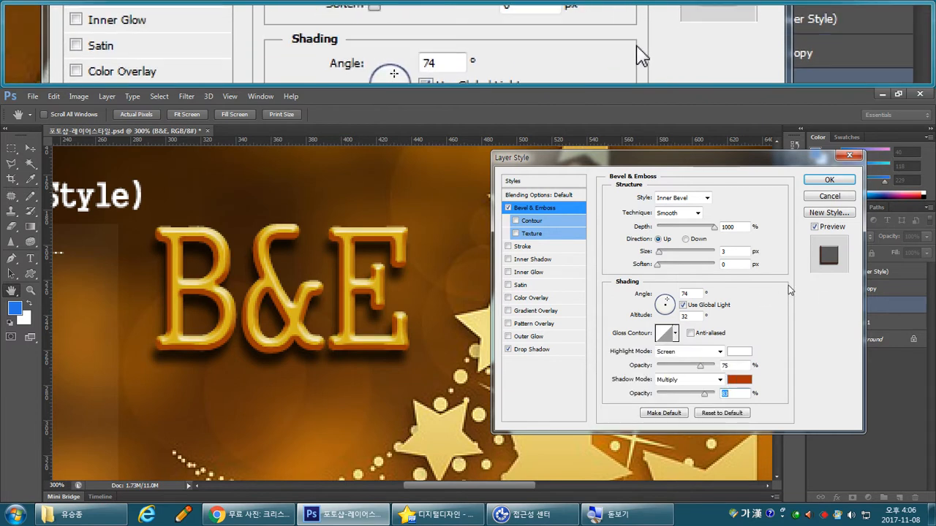
# Change the bevel style to Outer Bevel and set its size to 9 px
pyautogui.click(707, 199)
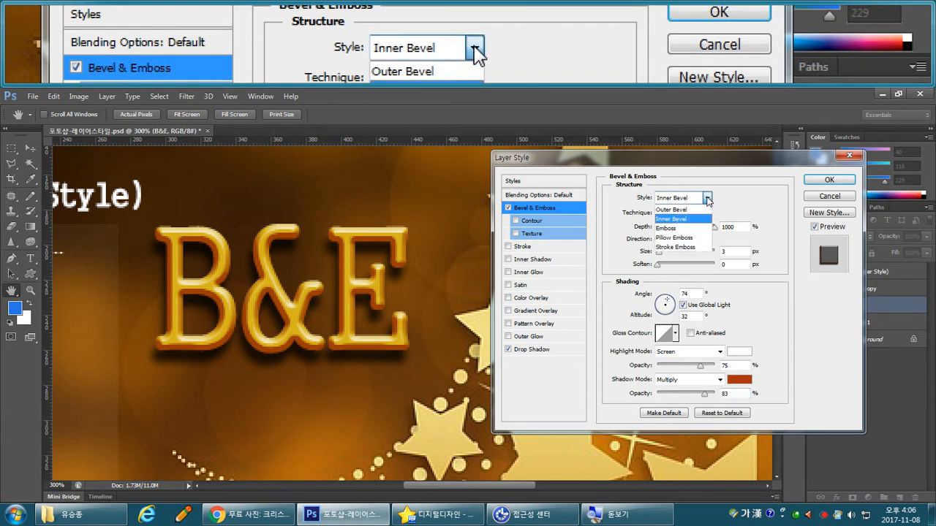
pyautogui.click(677, 210)
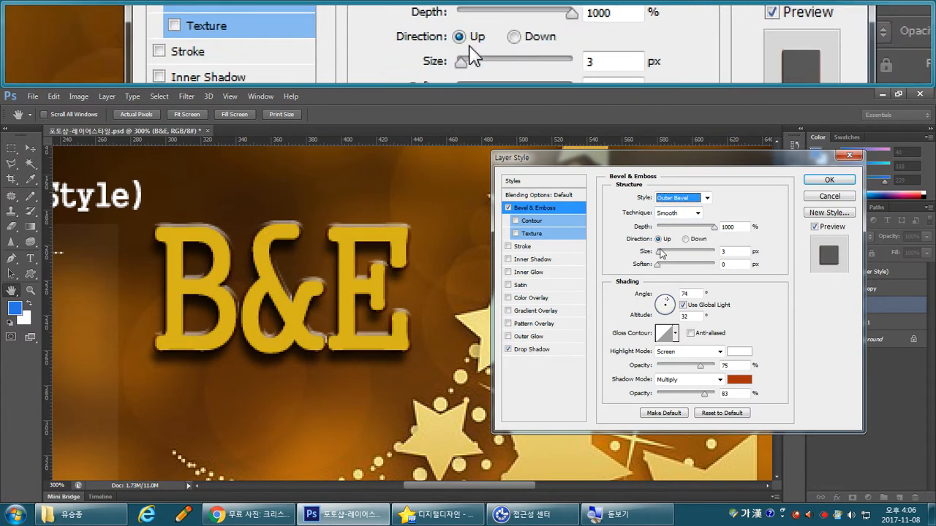
pyautogui.moveTo(658, 251); pyautogui.dragTo(662, 253)
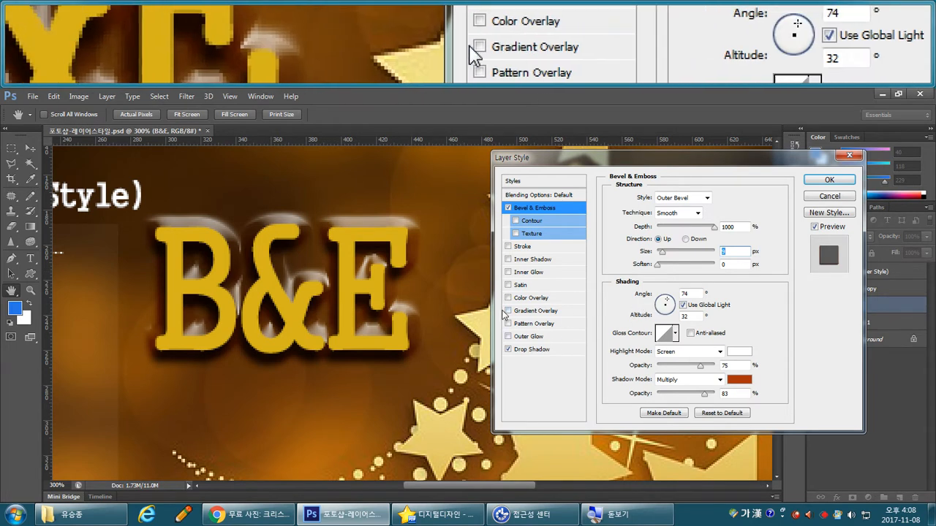
# Move the B&E text's drop shadow to a 78° angle and 29 px distance, and disable the Drop Shadow effect
pyautogui.click(531, 349)
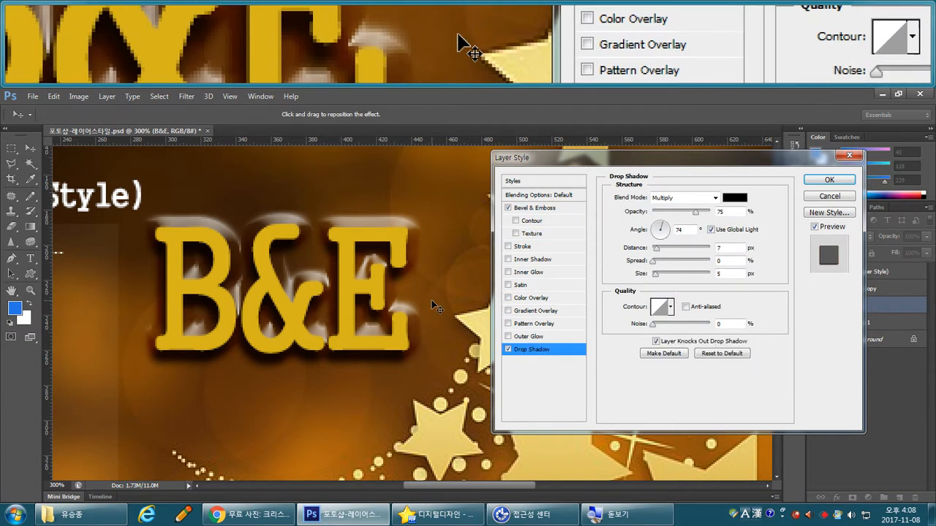
pyautogui.moveTo(401, 307); pyautogui.dragTo(412, 332)
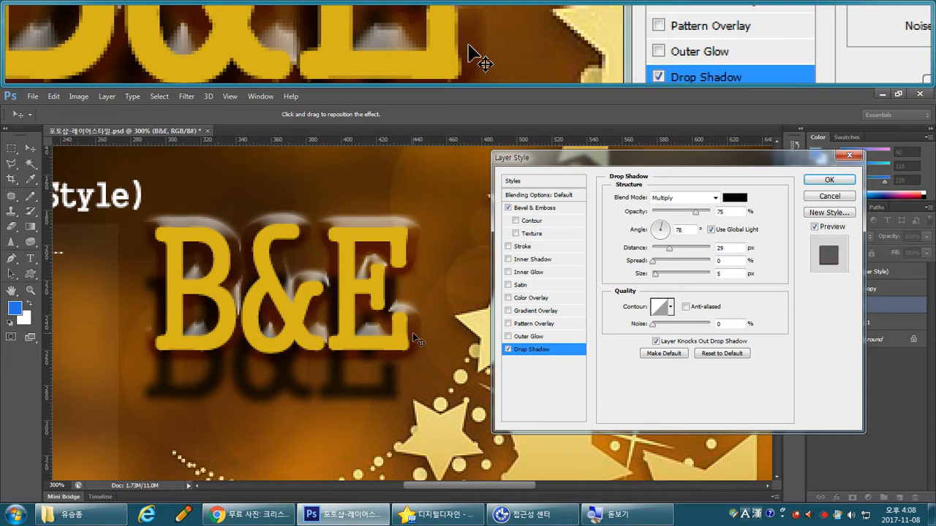
pyautogui.click(508, 350)
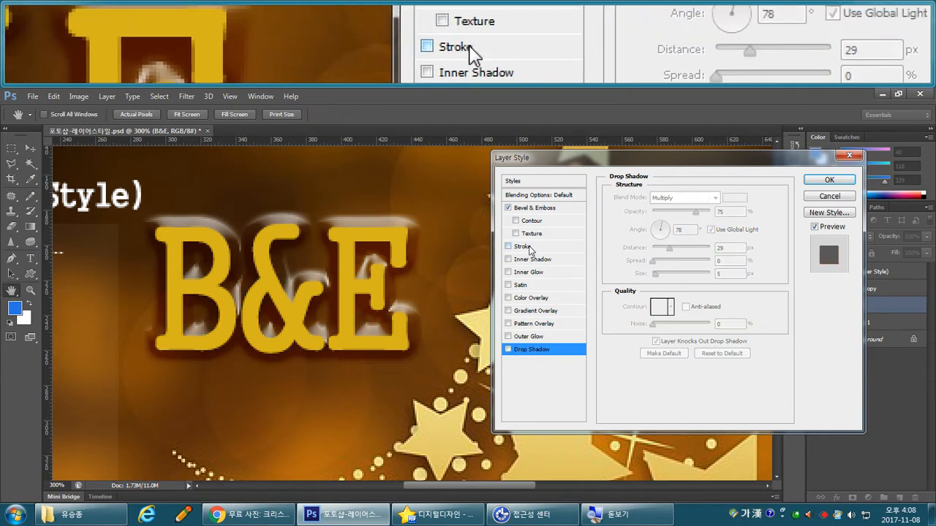
# Return to the Bevel & Emboss settings and set the outer bevel's size to 10 px
pyautogui.click(542, 209)
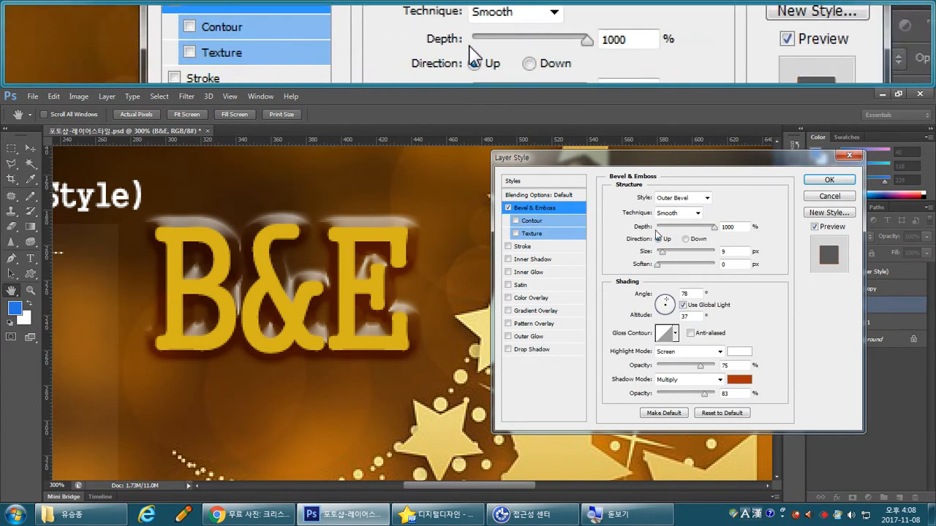
pyautogui.moveTo(663, 254); pyautogui.dragTo(664, 255)
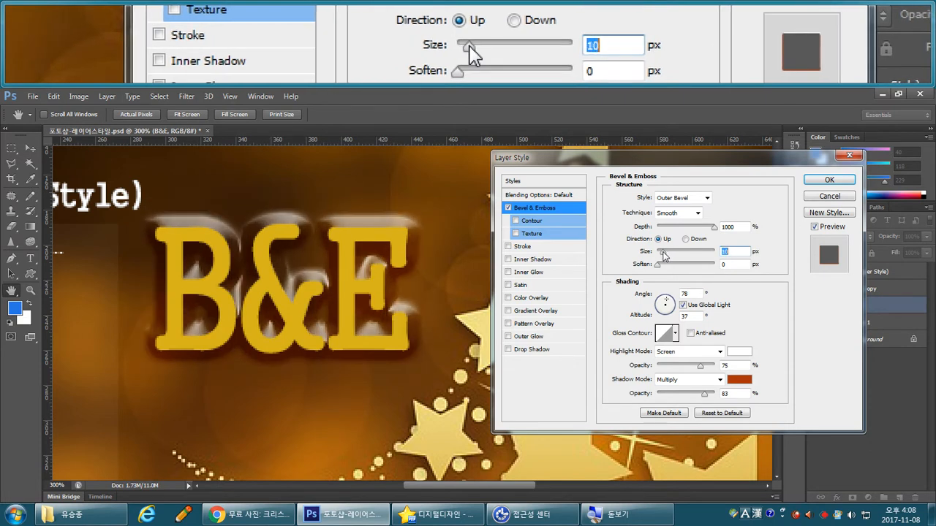
# Try the Chisel Hard and Chisel Soft techniques on the outer bevel, and return to Chisel Hard
pyautogui.click(676, 212)
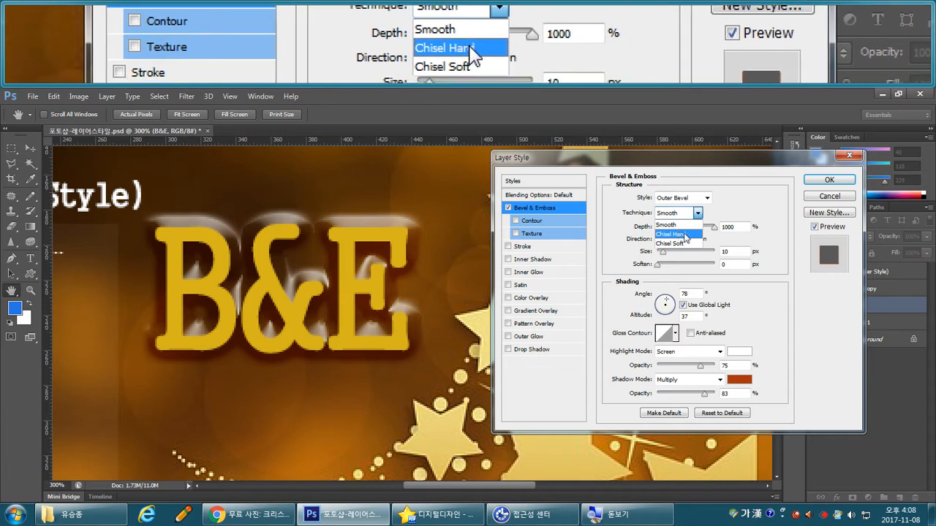
pyautogui.click(685, 235)
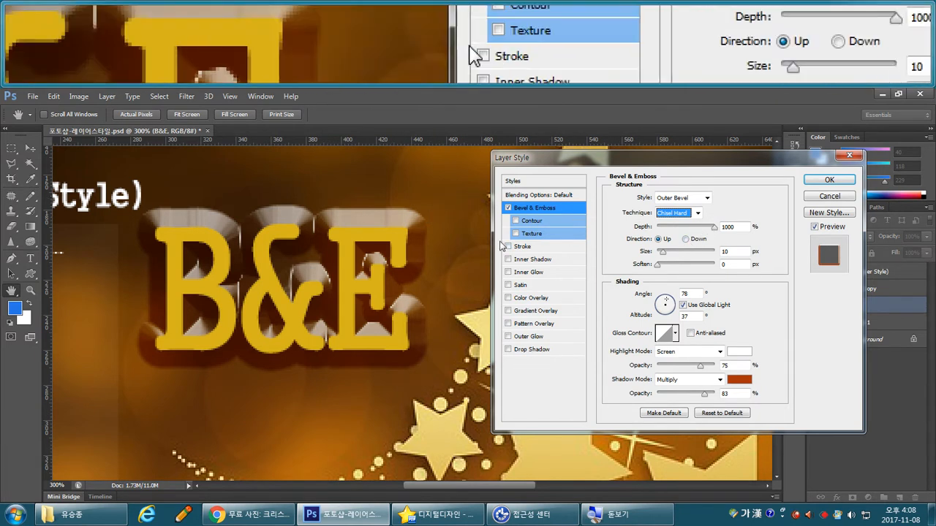
pyautogui.click(697, 213)
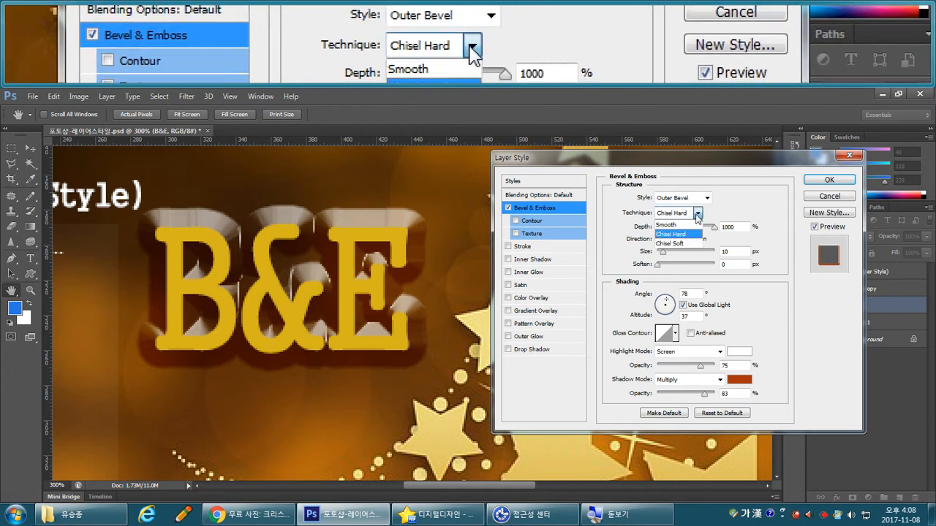
pyautogui.click(684, 246)
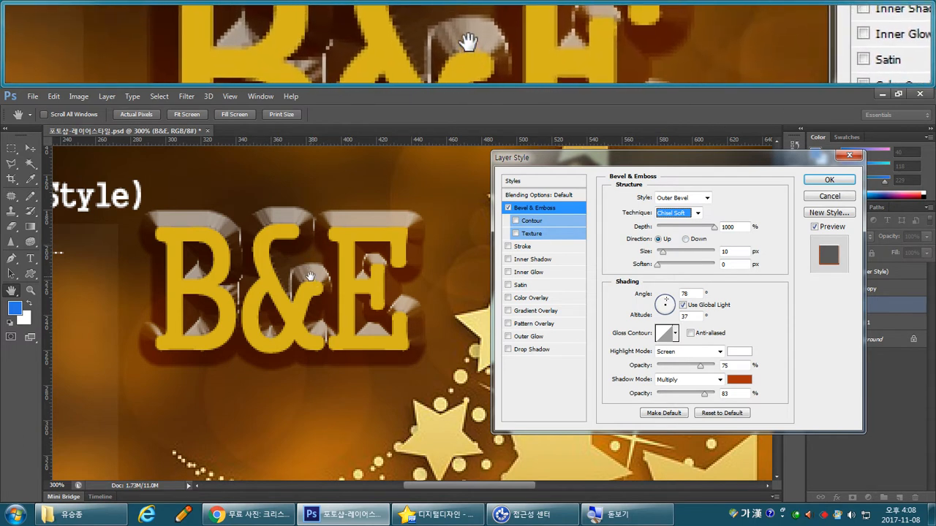
pyautogui.click(697, 213)
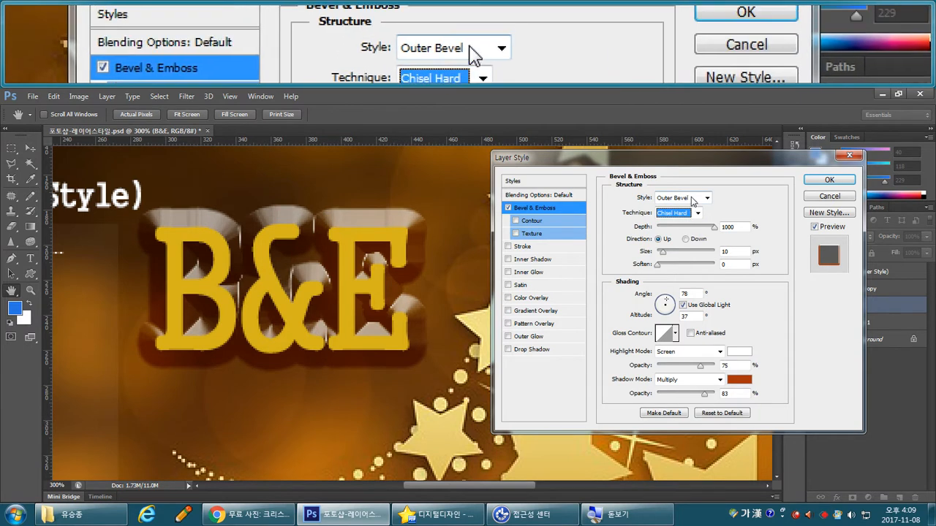
# Change the bevel style to Inner Bevel and try the Chisel Soft technique on the text
pyautogui.click(687, 199)
pyautogui.click(681, 219)
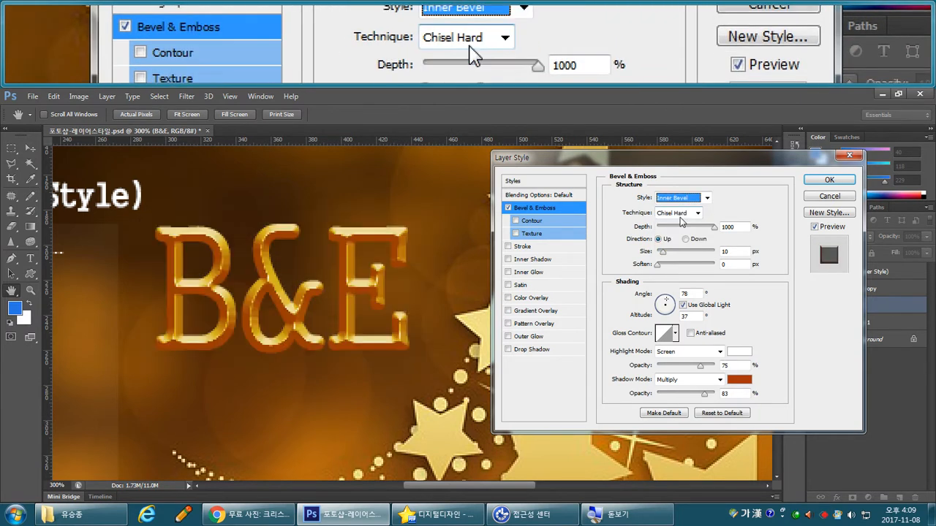
pyautogui.click(681, 213)
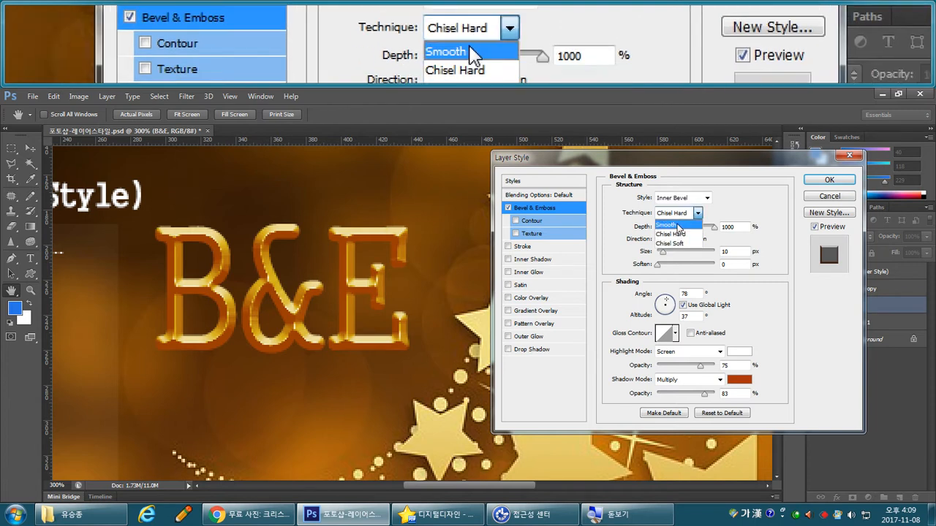
pyautogui.click(676, 245)
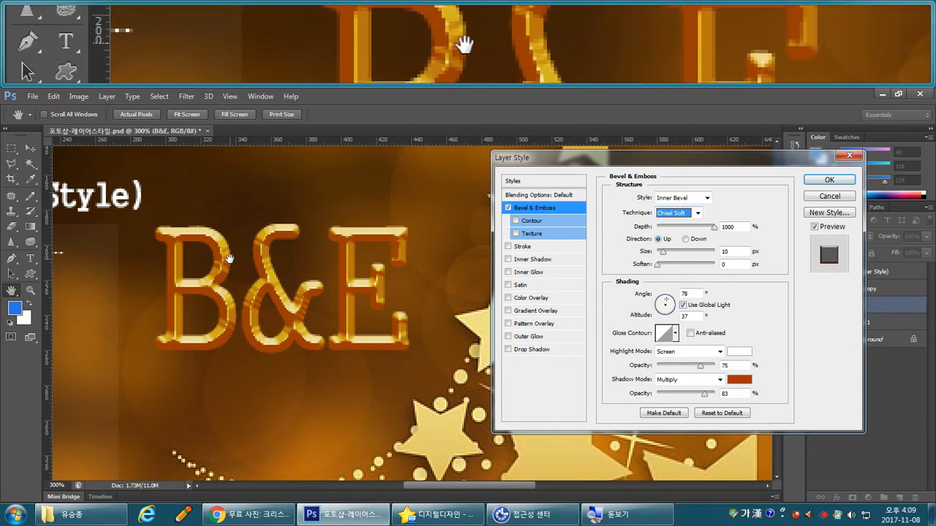
# Set the bevel technique to Smooth and reduce the bevel size to 6 px
pyautogui.click(666, 213)
pyautogui.click(665, 222)
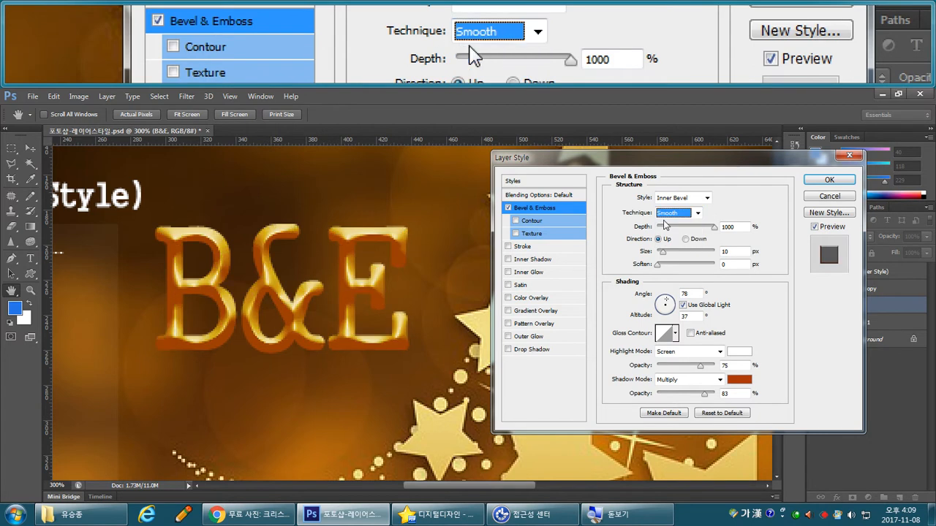
pyautogui.press('Tab')
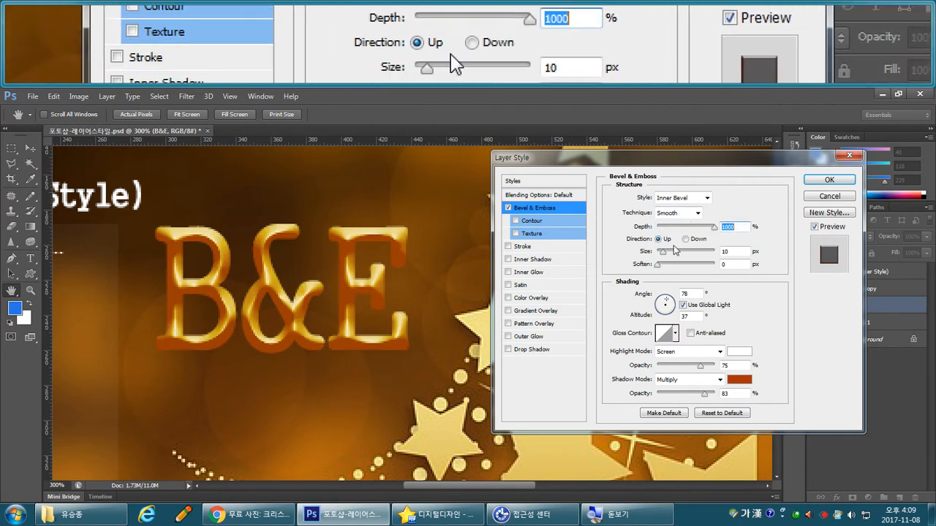
pyautogui.moveTo(661, 251); pyautogui.dragTo(661, 259)
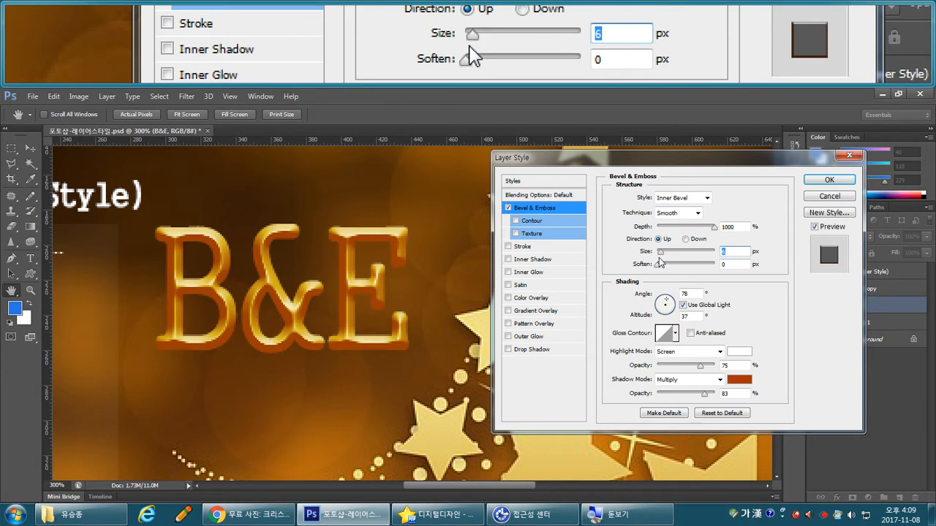
# Change the bevel style to Emboss and inspect the B&E lettering at 400% zoom
pyautogui.click(706, 198)
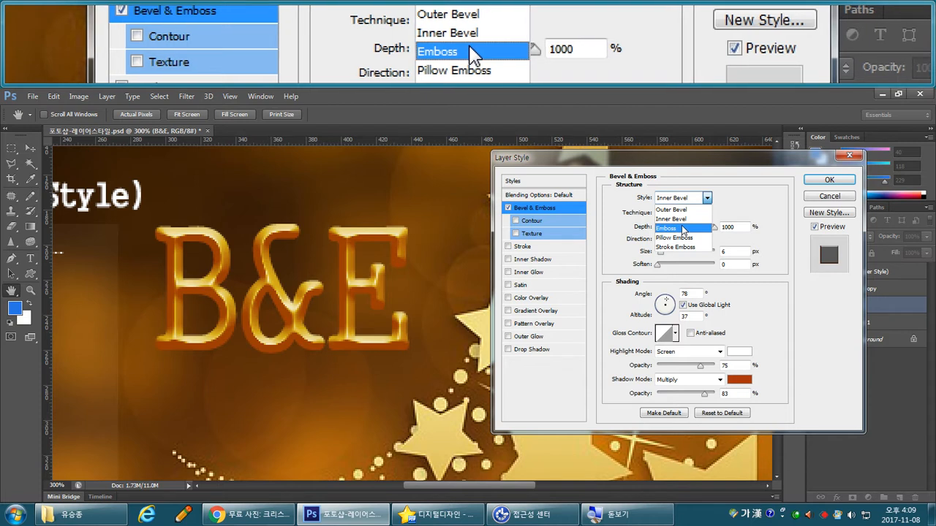
pyautogui.click(682, 229)
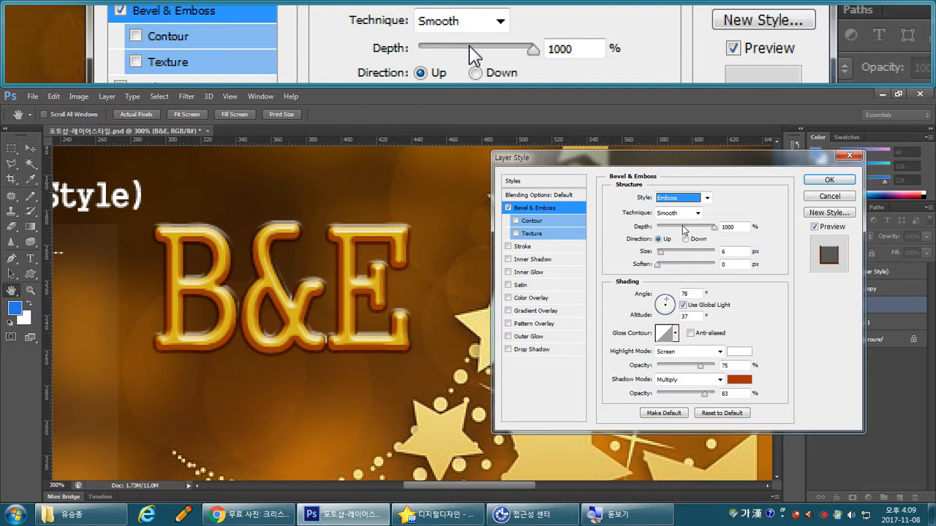
pyautogui.hotkey('ctrl', '+')
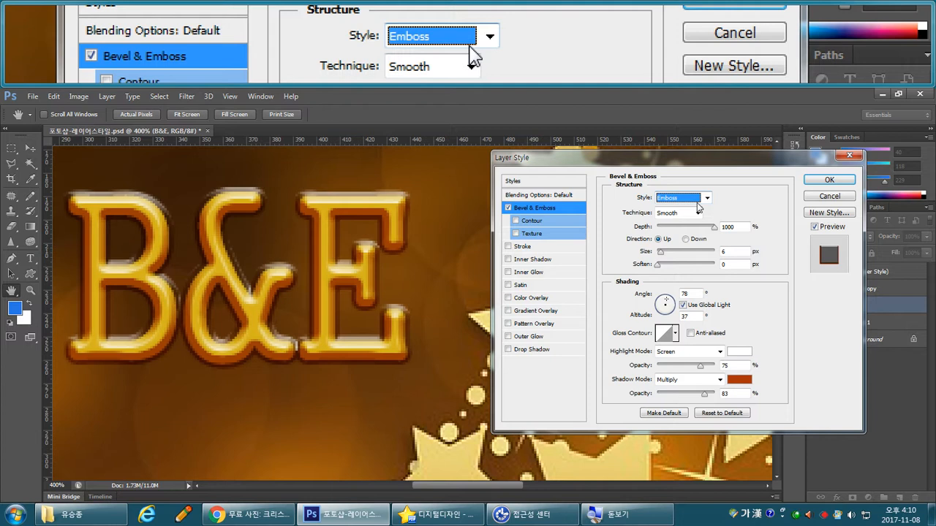
pyautogui.click(698, 207)
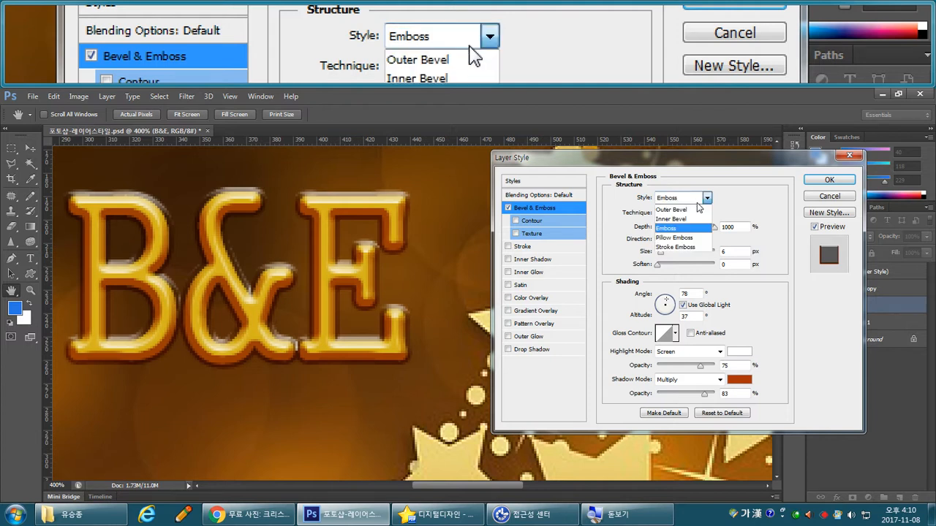
pyautogui.click(735, 205)
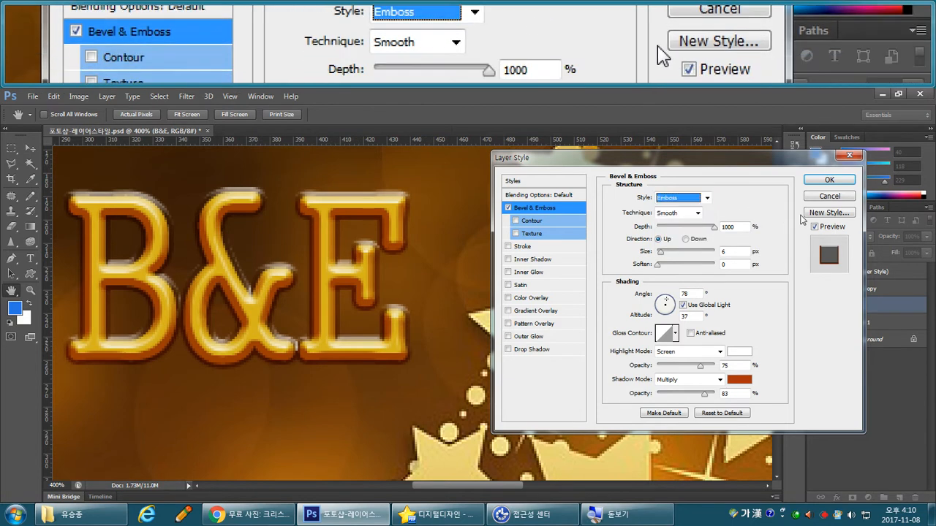
# Save the current emboss settings as a new style with a name starting with "엠보스"
pyautogui.click(829, 213)
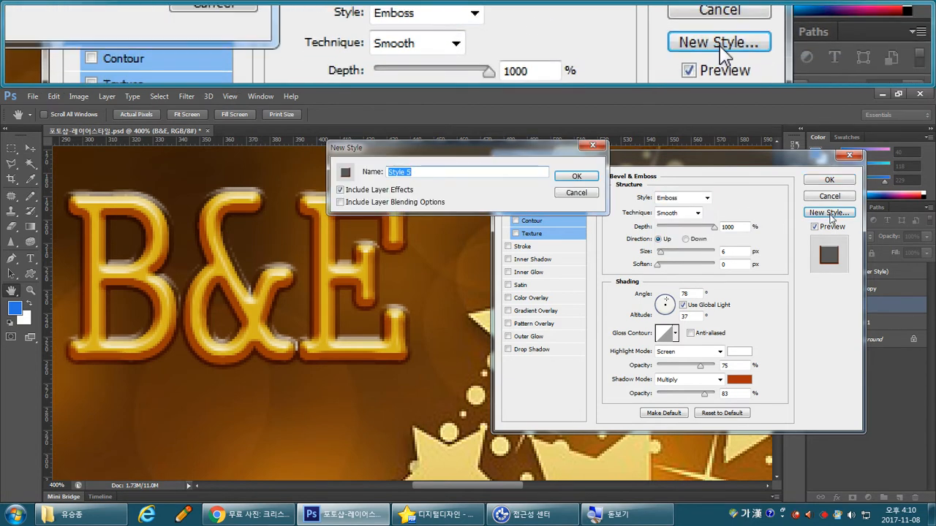
pyautogui.write('엠보스')
pyautogui.write('틀')
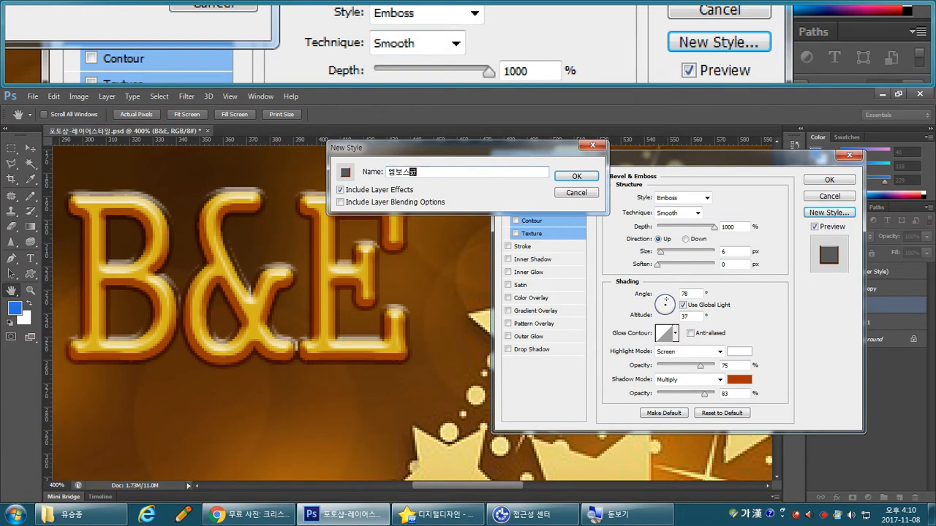
pyautogui.write('ㅆ')
pyautogui.press('Return')
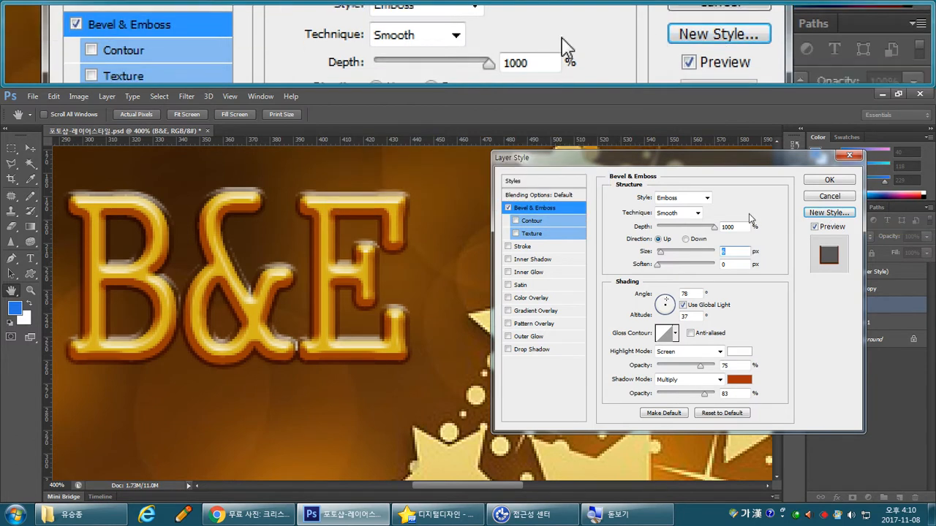
# Try the Pillow Emboss style at 6 px on the text, comparing it with Emboss
pyautogui.click(699, 200)
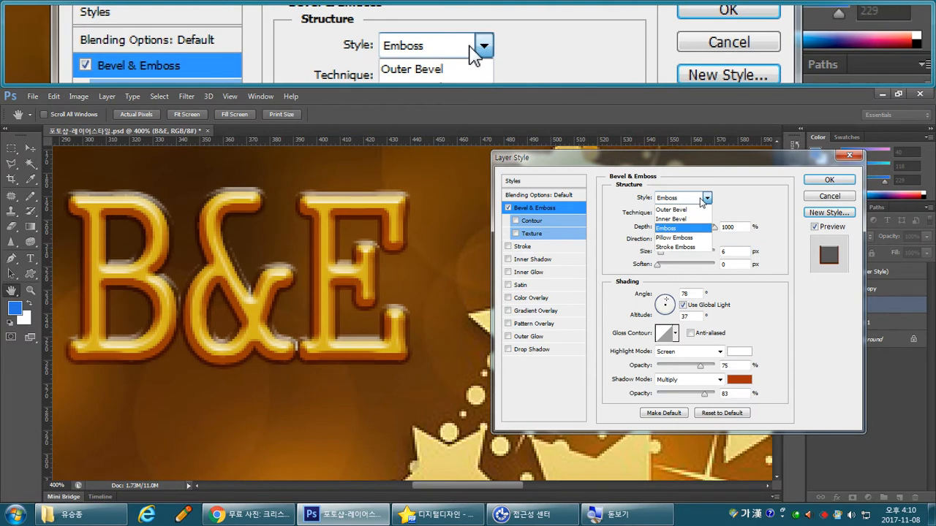
pyautogui.click(696, 240)
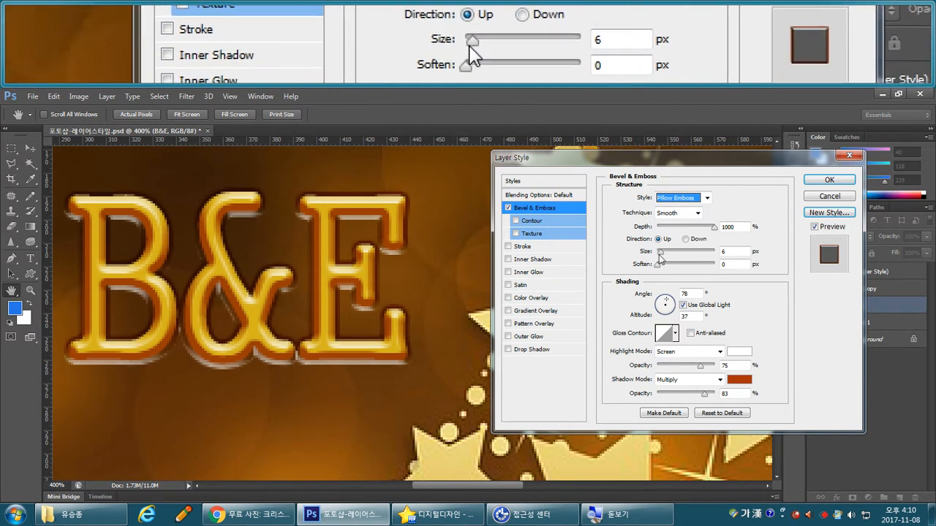
pyautogui.moveTo(660, 251); pyautogui.dragTo(661, 255)
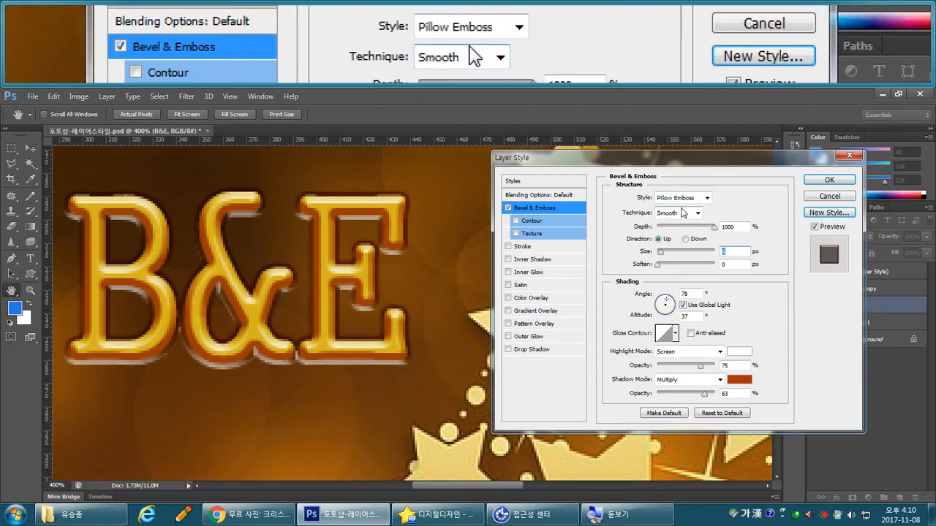
pyautogui.click(693, 198)
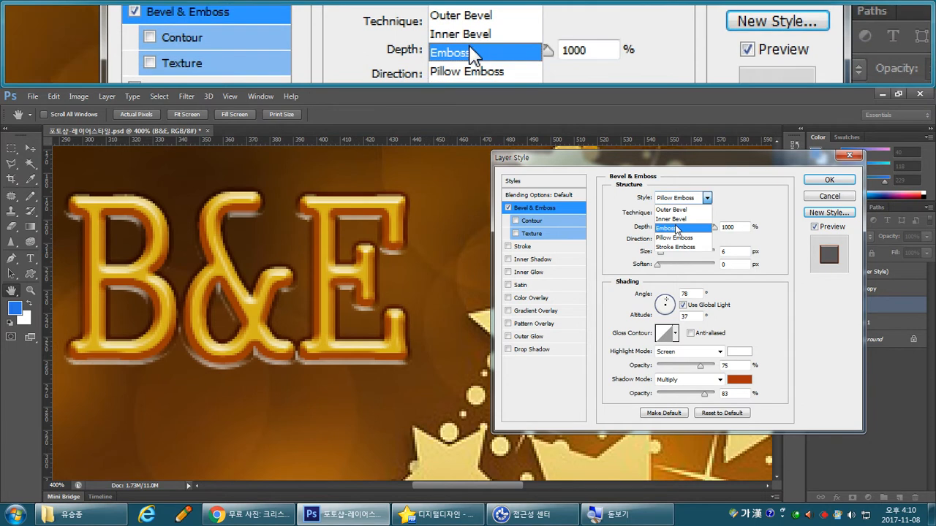
pyautogui.click(677, 230)
pyautogui.click(691, 199)
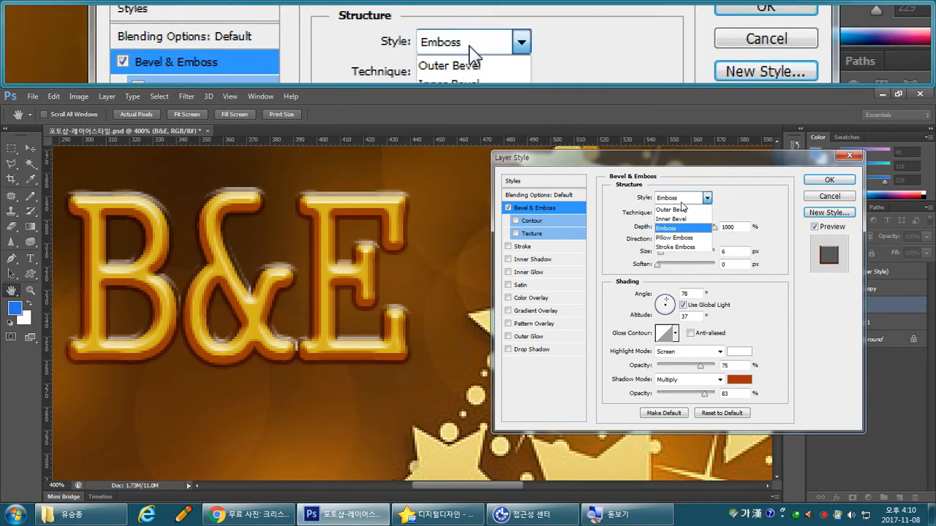
pyautogui.click(675, 240)
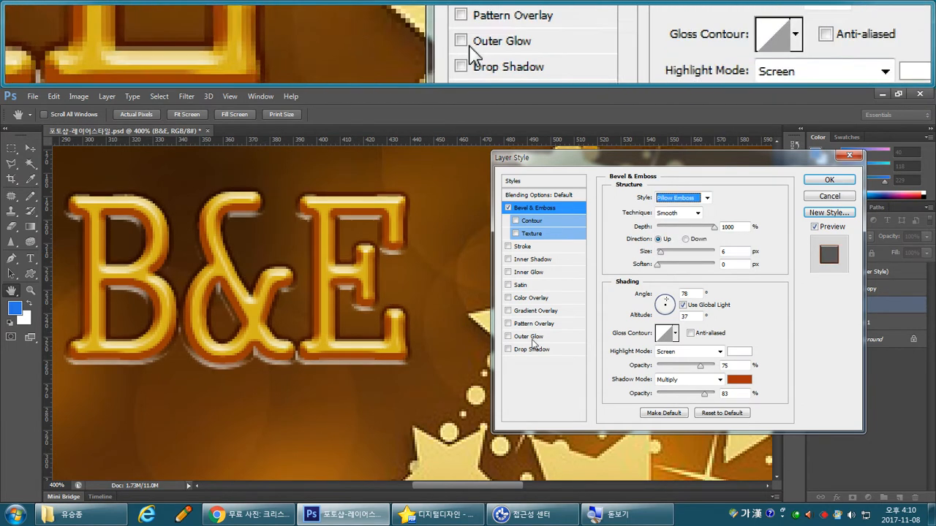
# Try different light directions on the pillow-embossed text, ending at about a 95° angle and 32° altitude
pyautogui.click(668, 304)
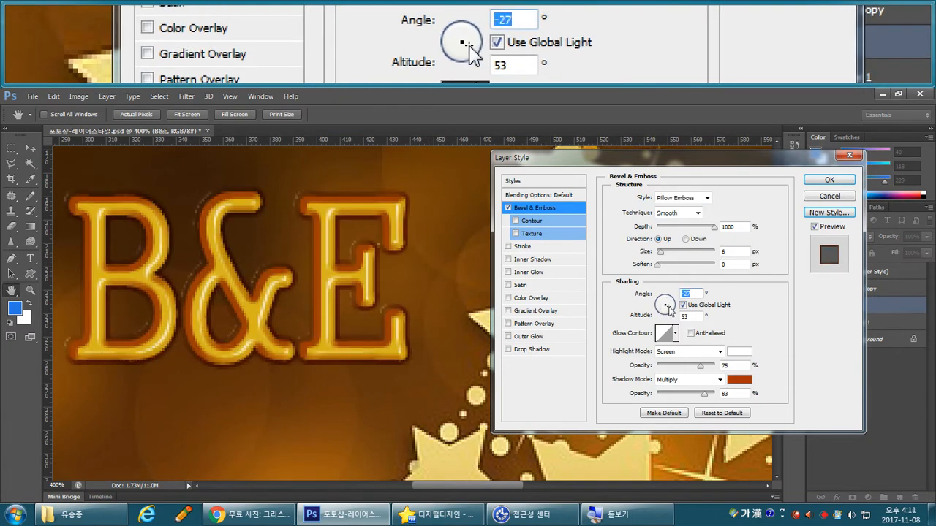
pyautogui.click(664, 303)
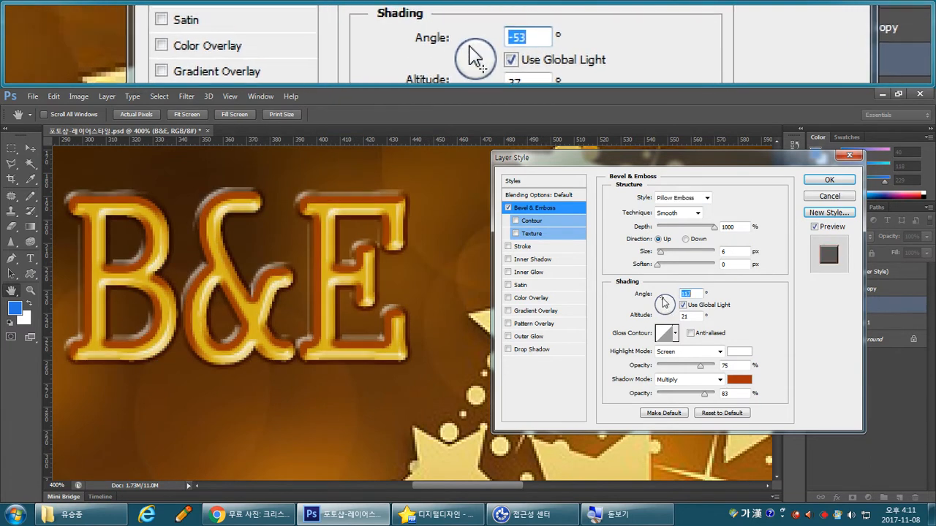
pyautogui.click(664, 302)
pyautogui.click(665, 301)
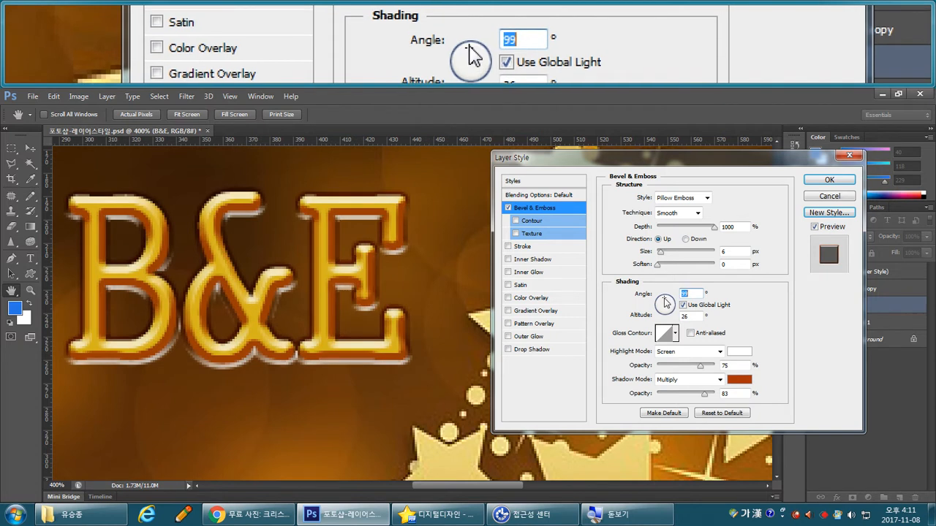
pyautogui.click(665, 301)
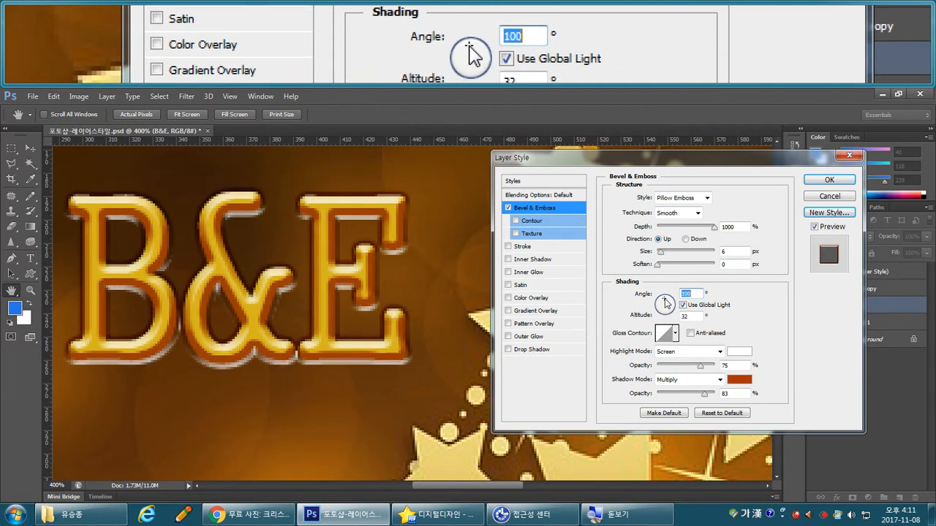
# Return to the Emboss style with the light at a 77° angle and 42° altitude, and save the result as a new style
pyautogui.click(691, 198)
pyautogui.click(676, 228)
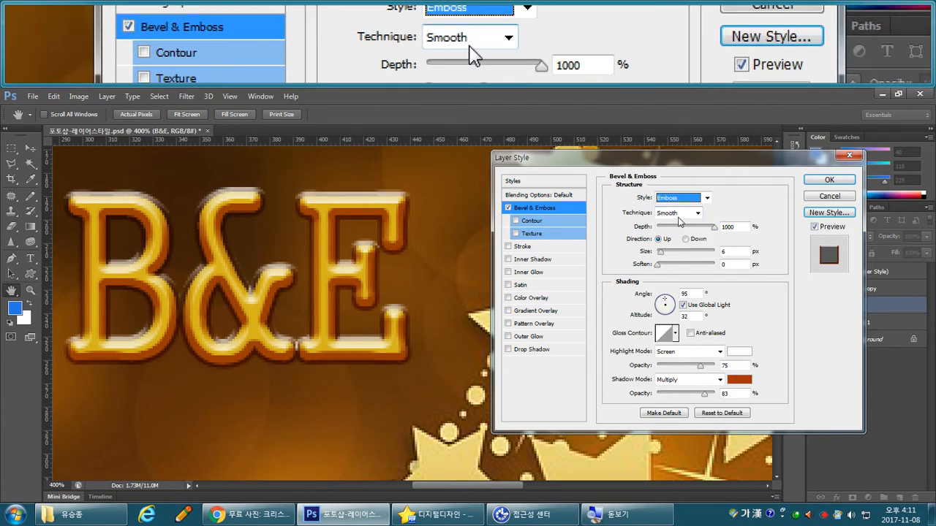
pyautogui.click(666, 302)
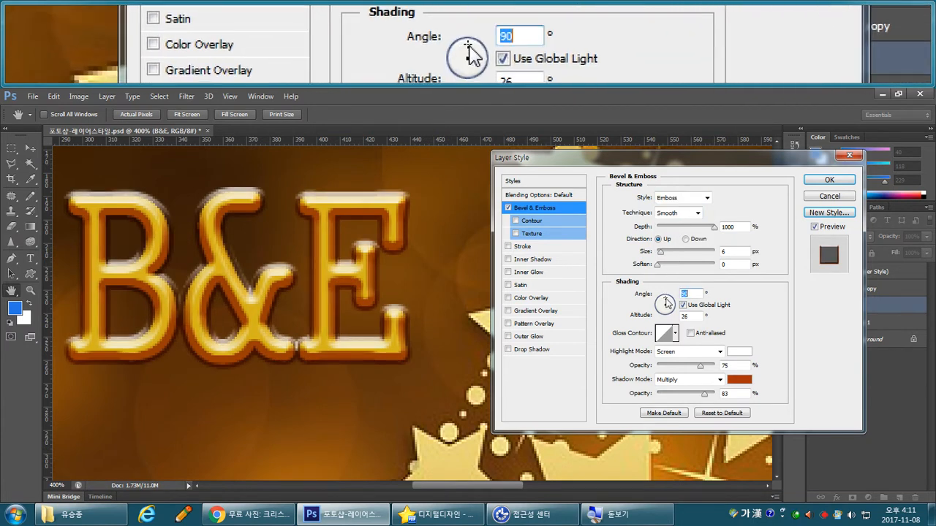
pyautogui.click(666, 301)
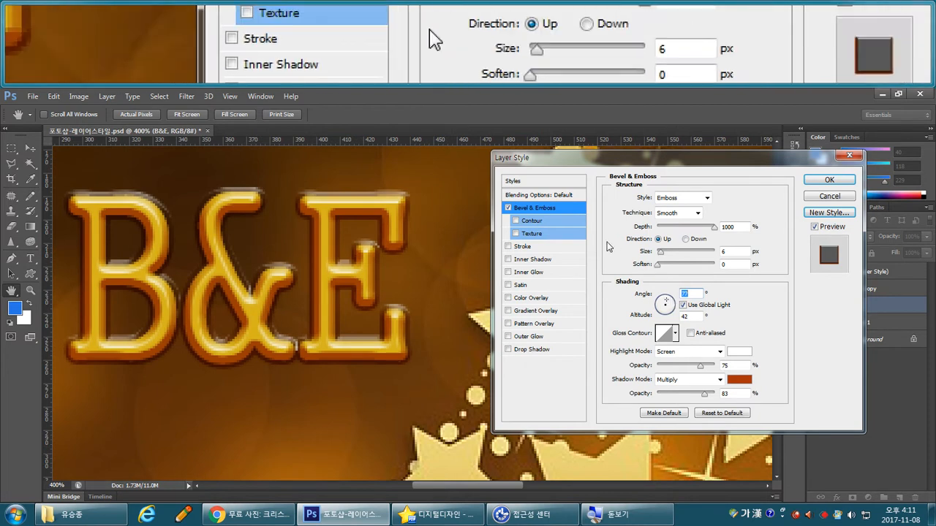
pyautogui.click(829, 212)
pyautogui.press('Return')
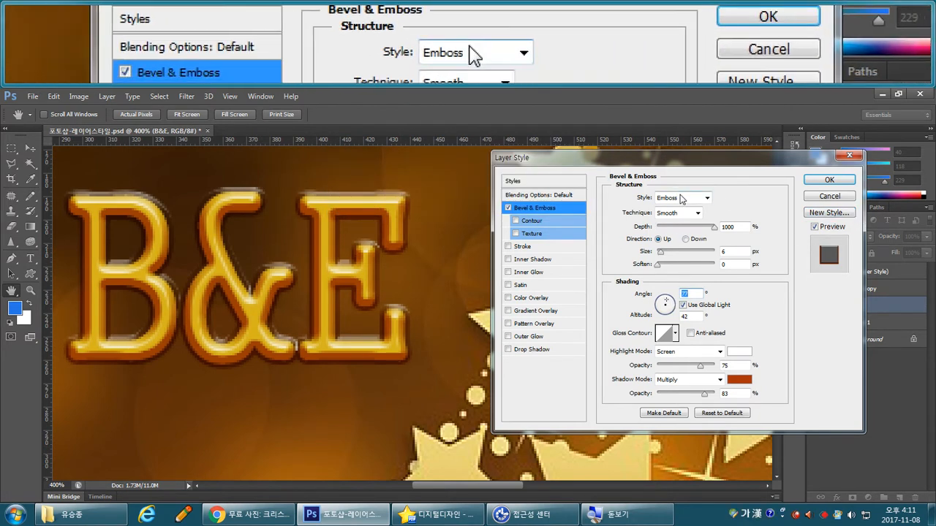
# Change the bevel style to Stroke Emboss
pyautogui.click(681, 199)
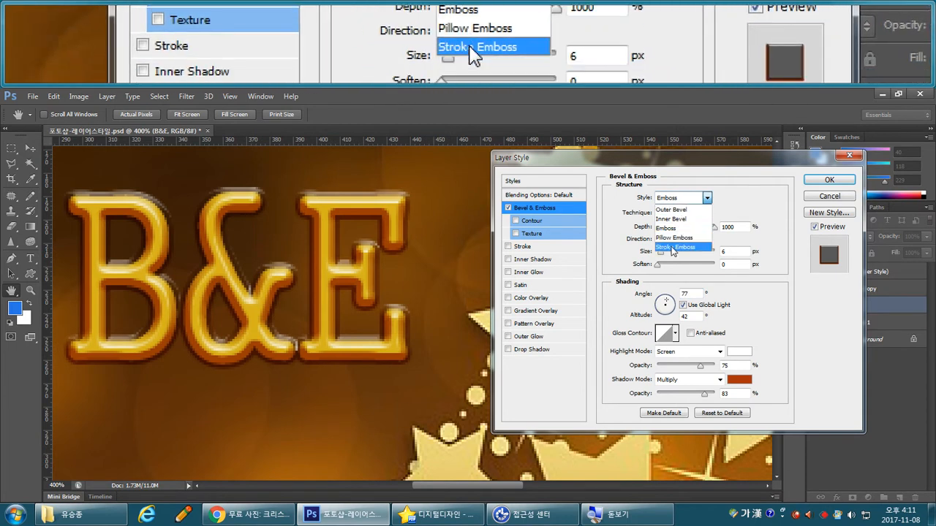
pyautogui.click(672, 247)
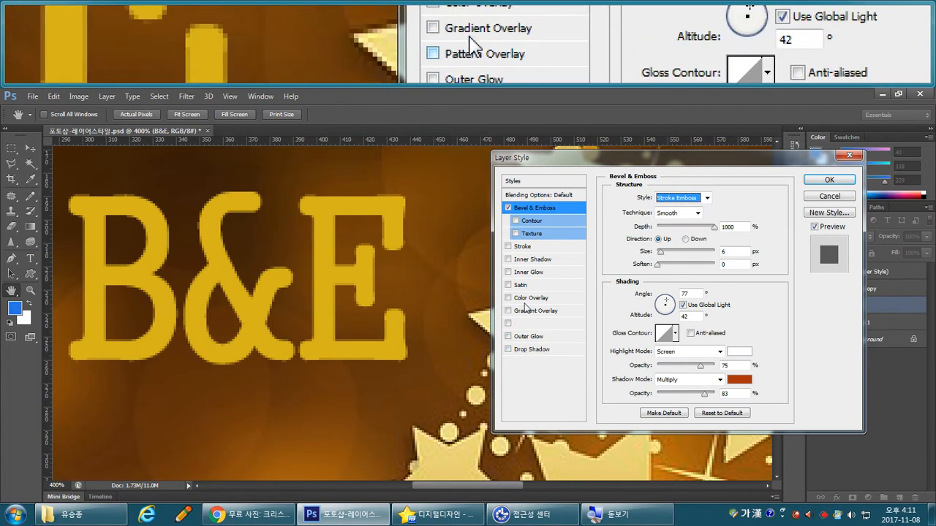
# Add a 3 px outside stroke to the B&E text and color it light gray (a9a9a9)
pyautogui.click(522, 248)
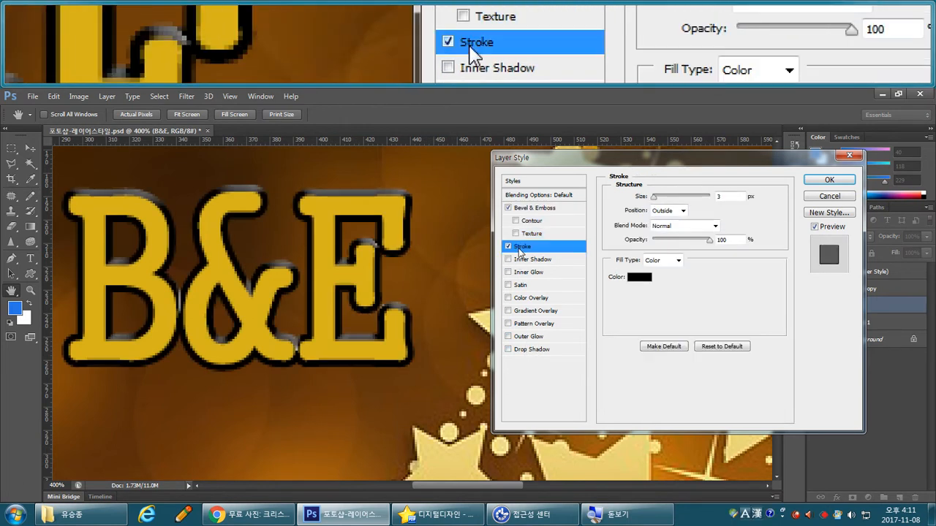
pyautogui.click(639, 276)
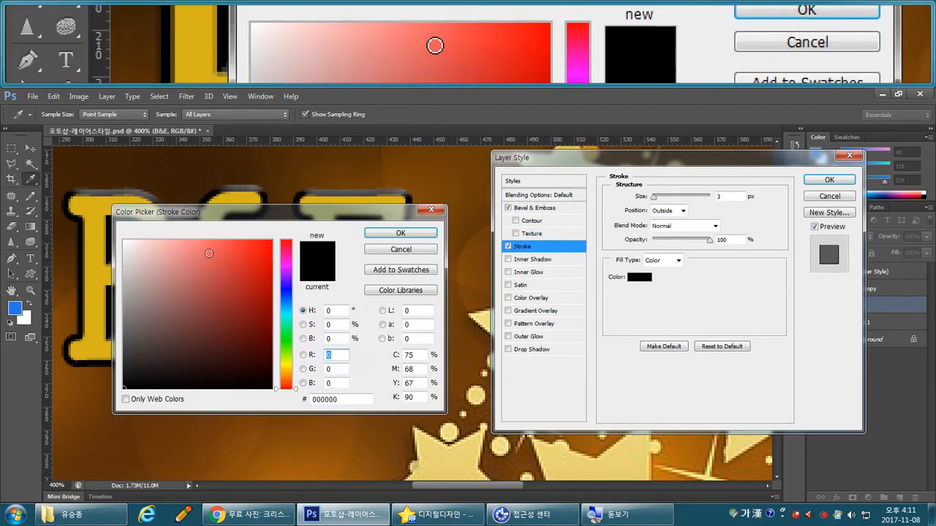
pyautogui.click(124, 291)
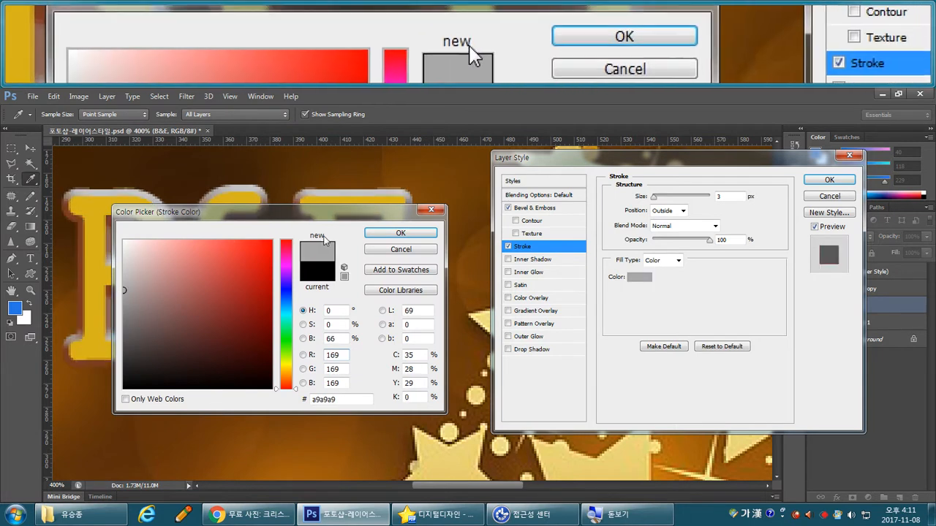
pyautogui.click(399, 233)
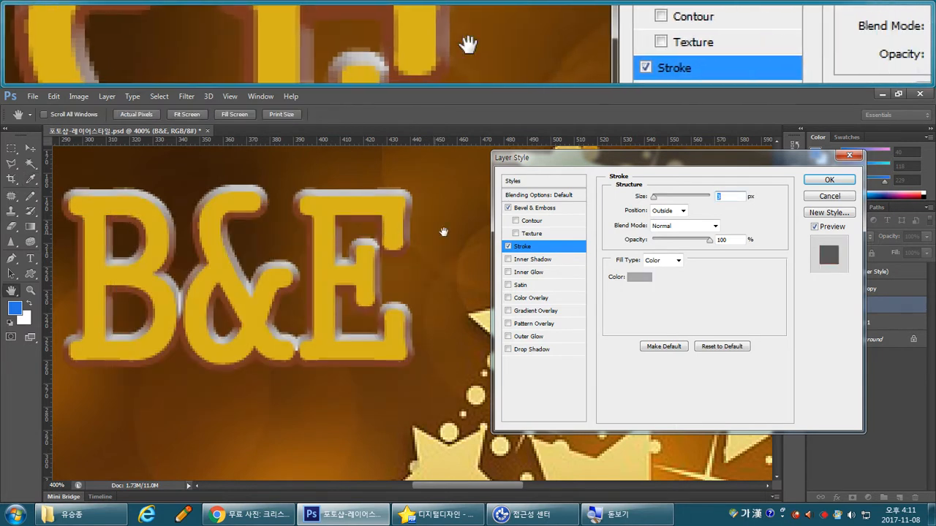
# Set the Stroke Emboss bevel size to 7 px and change the stroke color to white (ffffff)
pyautogui.click(556, 210)
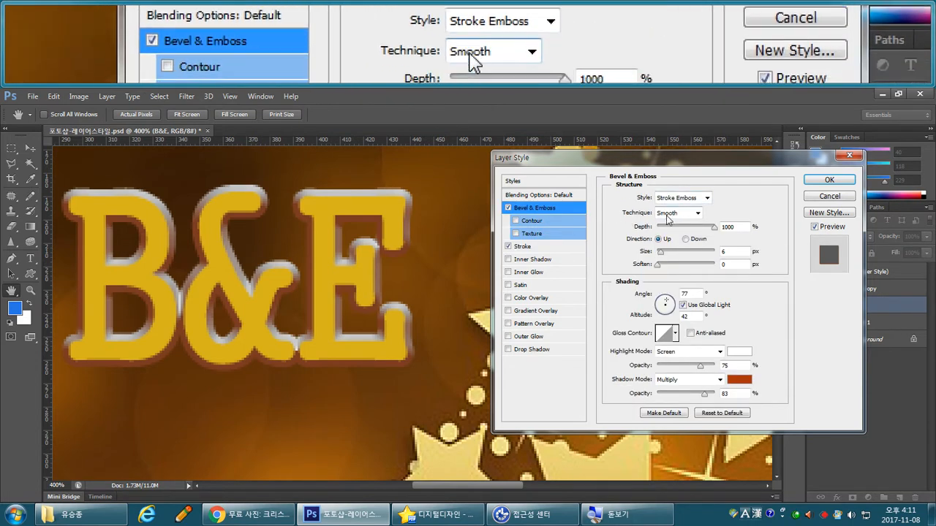
pyautogui.moveTo(661, 253); pyautogui.dragTo(663, 253)
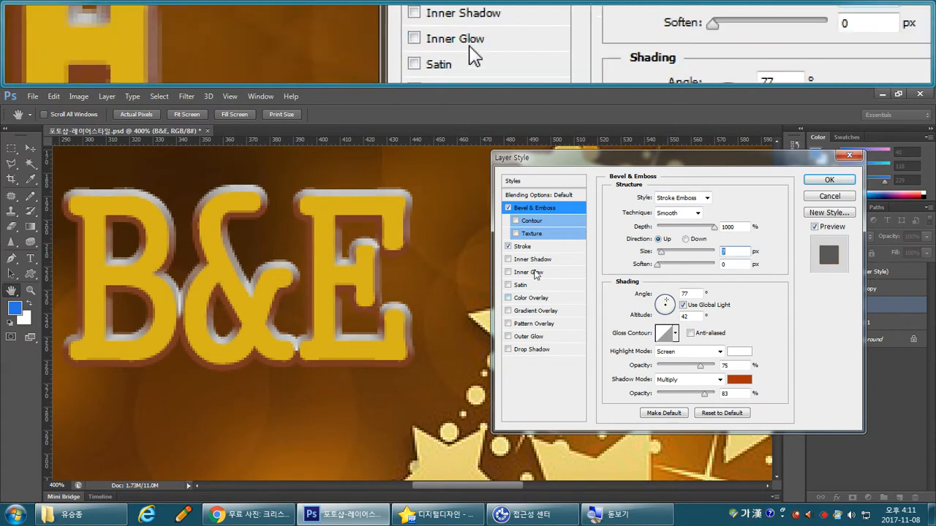
pyautogui.click(549, 247)
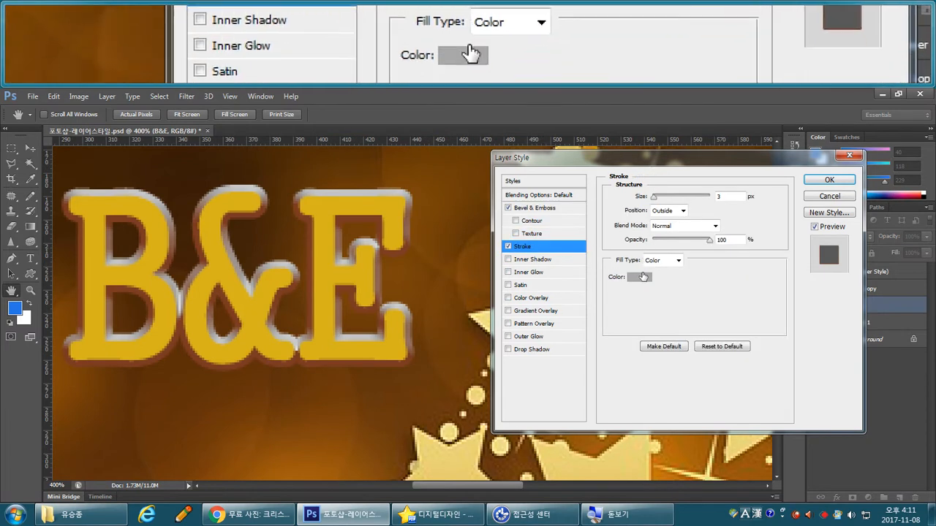
pyautogui.click(642, 275)
pyautogui.moveTo(175, 260); pyautogui.dragTo(111, 225)
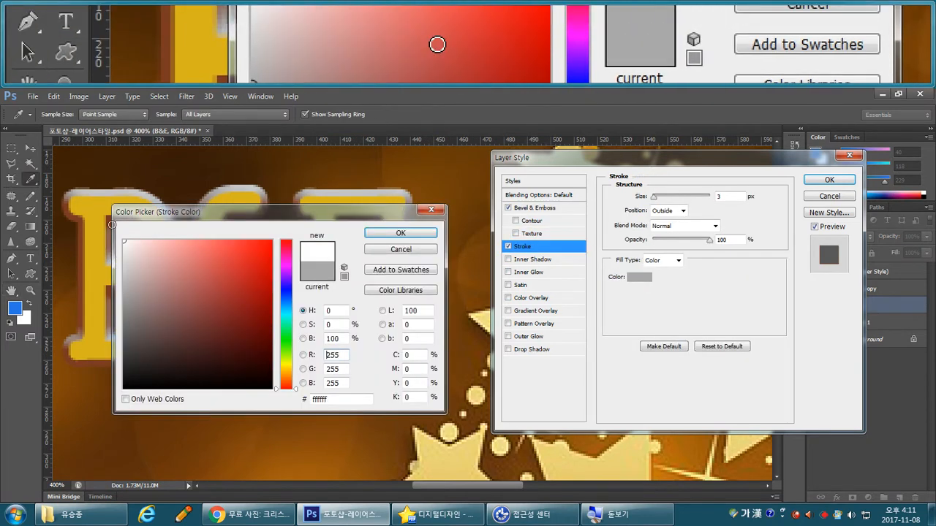
pyautogui.click(388, 232)
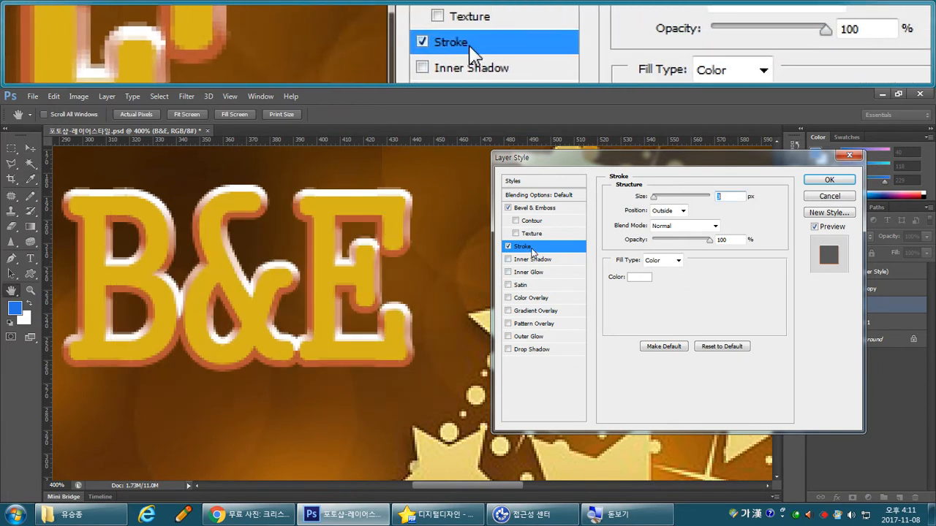
# Recolor the B&E text's 3 px stroke to a fully saturated bright yellow with a hue of 52°
pyautogui.click(539, 209)
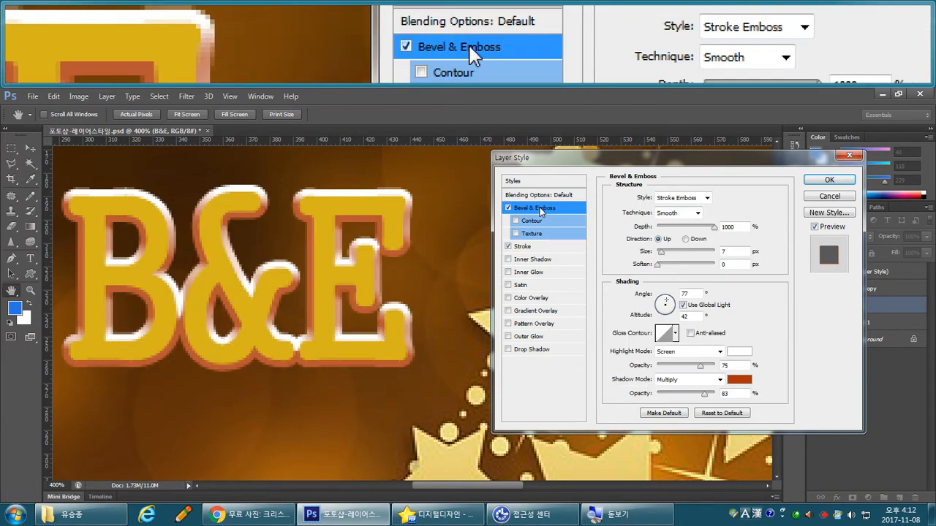
pyautogui.click(524, 247)
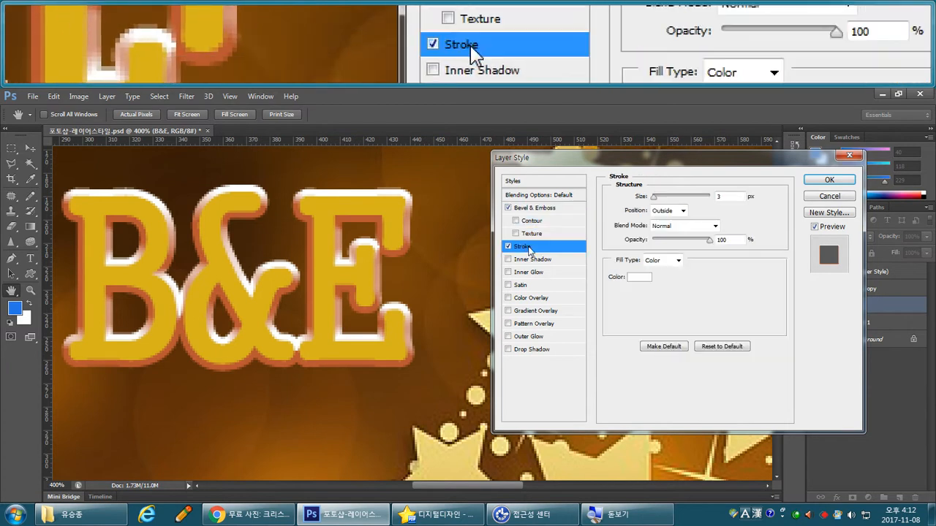
pyautogui.moveTo(653, 197); pyautogui.dragTo(655, 199)
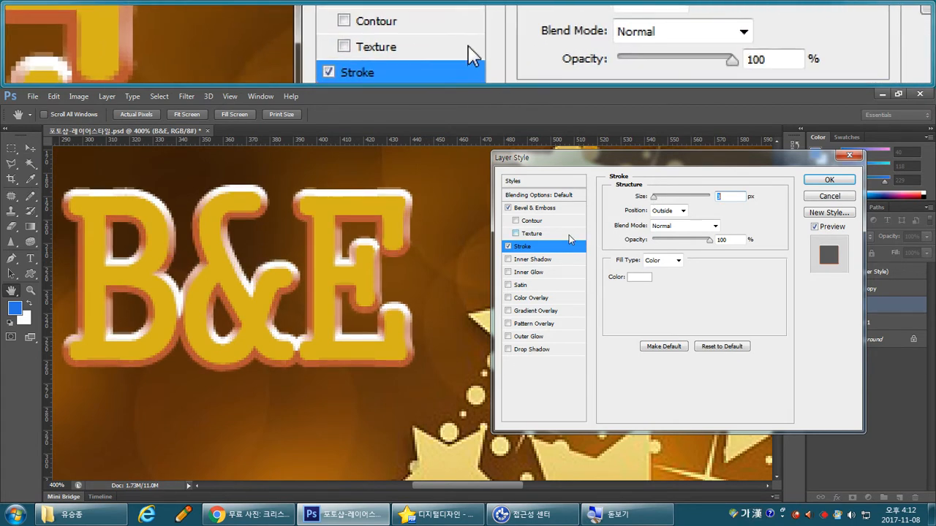
pyautogui.click(635, 279)
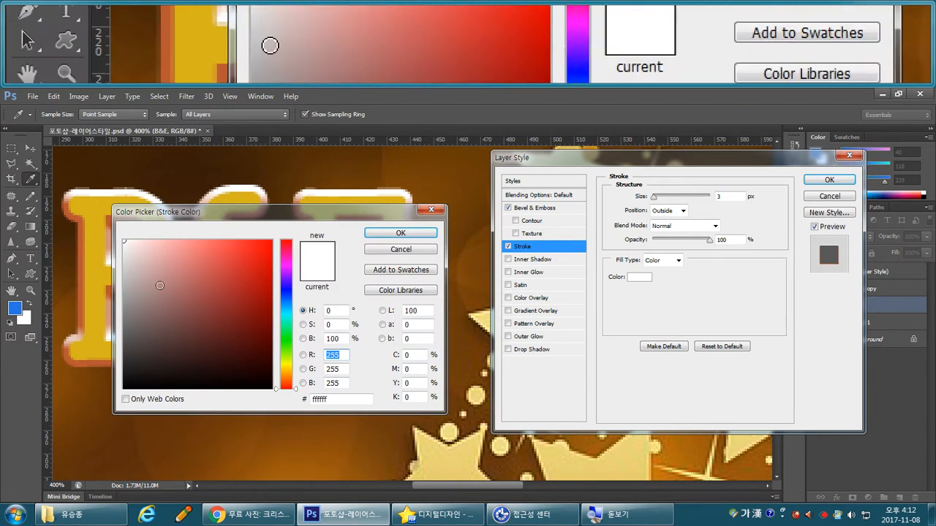
pyautogui.click(286, 368)
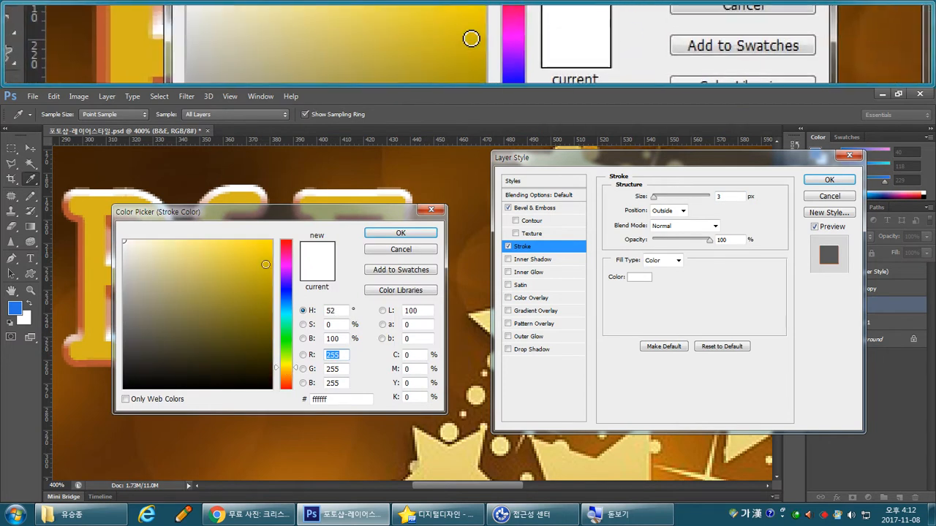
pyautogui.click(272, 241)
pyautogui.click(398, 234)
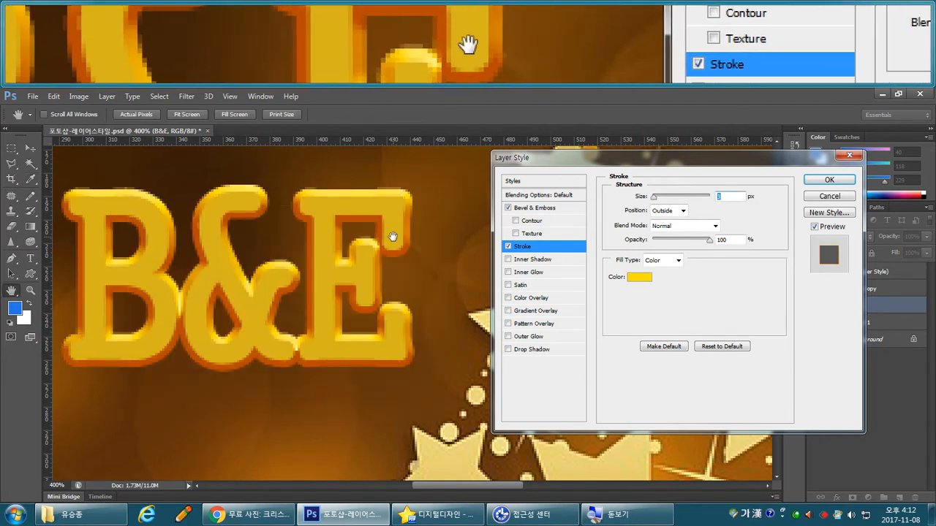
# Change the B&E stroke color to orange (ffa200) and its size to 16 px
pyautogui.click(639, 277)
pyautogui.moveTo(286, 374); pyautogui.dragTo(286, 371)
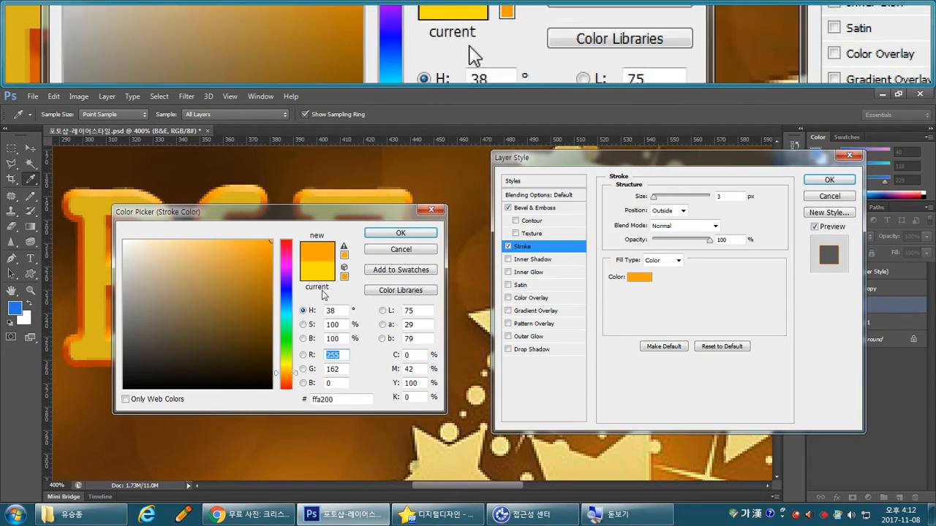
pyautogui.click(401, 232)
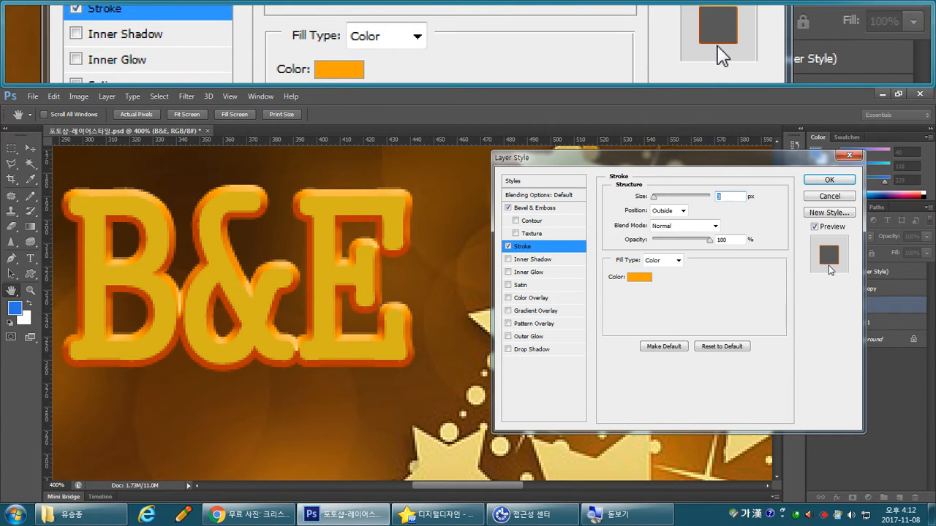
pyautogui.moveTo(655, 198); pyautogui.dragTo(660, 199)
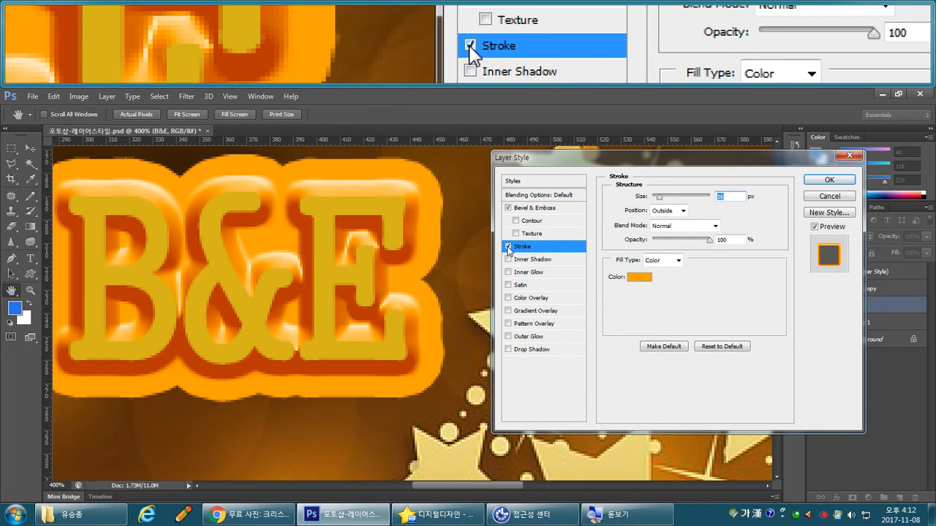
# Toggle the stroke off and on to compare its effect on Stroke Emboss, leaving it off
pyautogui.click(508, 247)
pyautogui.click(508, 247)
pyautogui.click(508, 247)
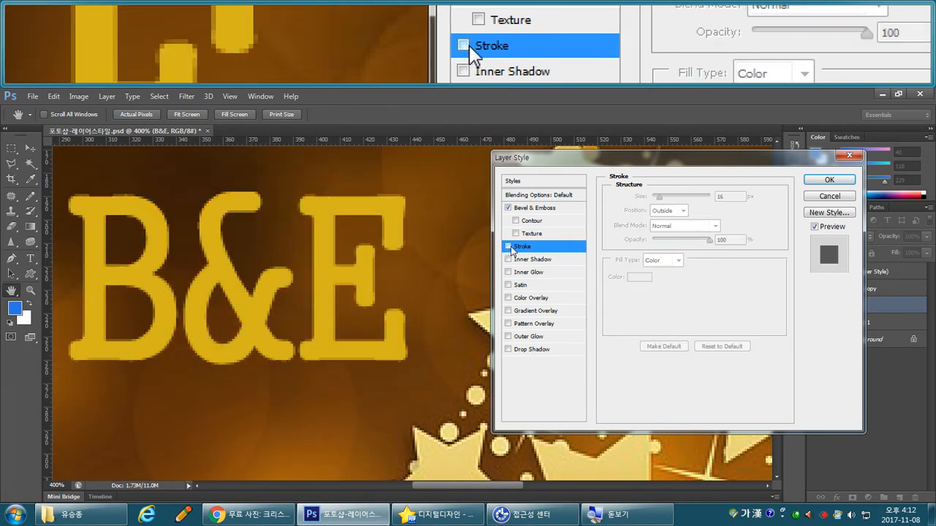
pyautogui.click(509, 248)
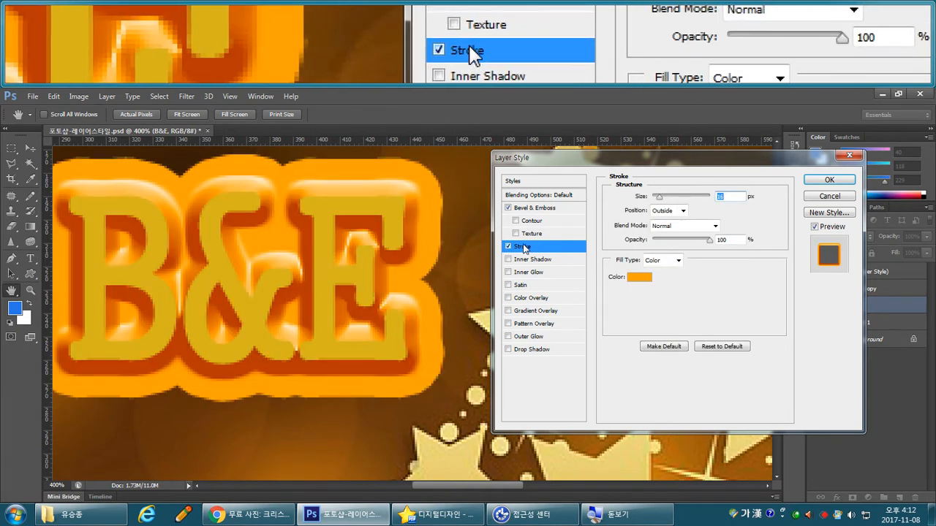
pyautogui.click(508, 247)
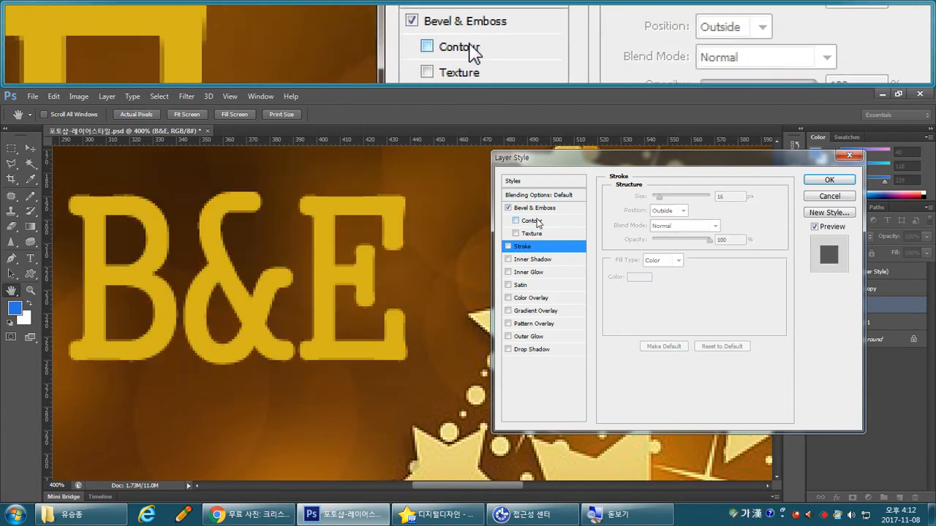
# Change the B&E bevel style to Inner Bevel with 399% depth and 4 px size, and apply the layer style
pyautogui.click(535, 207)
pyautogui.click(676, 198)
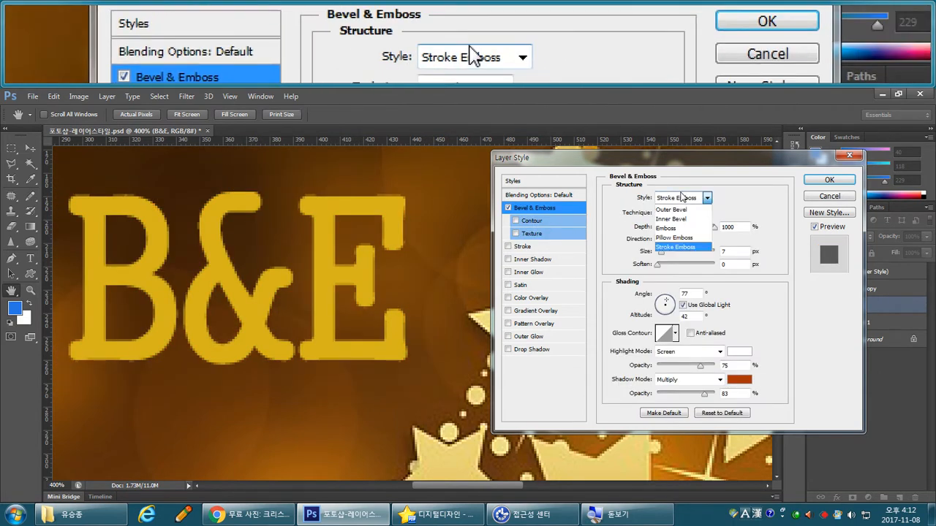
pyautogui.click(676, 218)
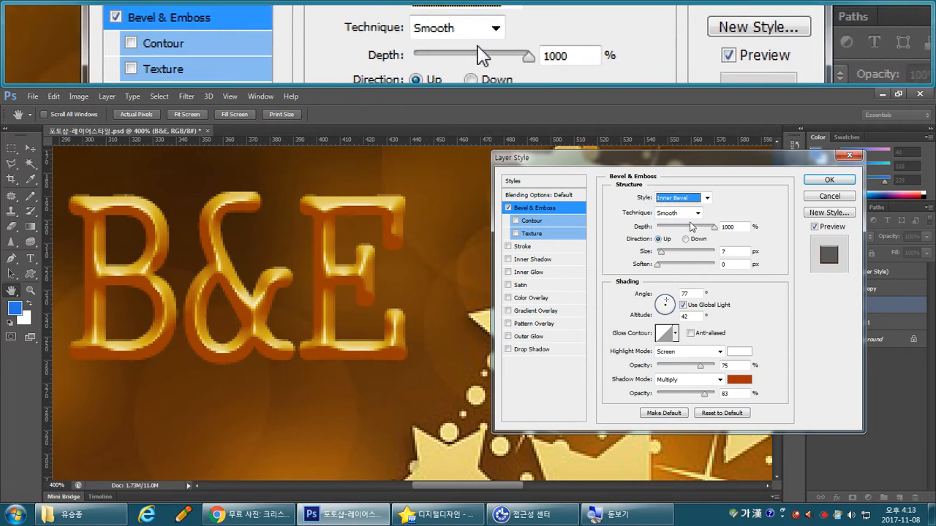
pyautogui.moveTo(714, 226); pyautogui.dragTo(660, 254)
pyautogui.click(662, 252)
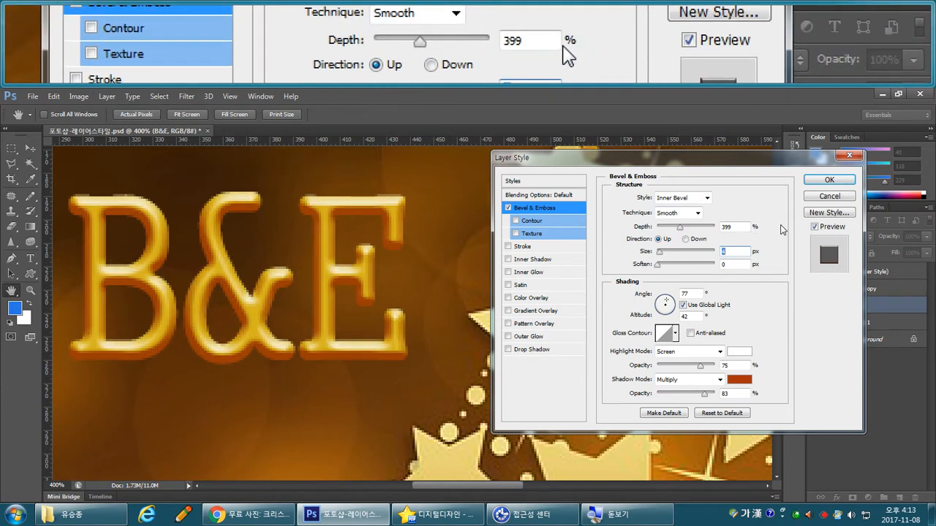
pyautogui.click(829, 181)
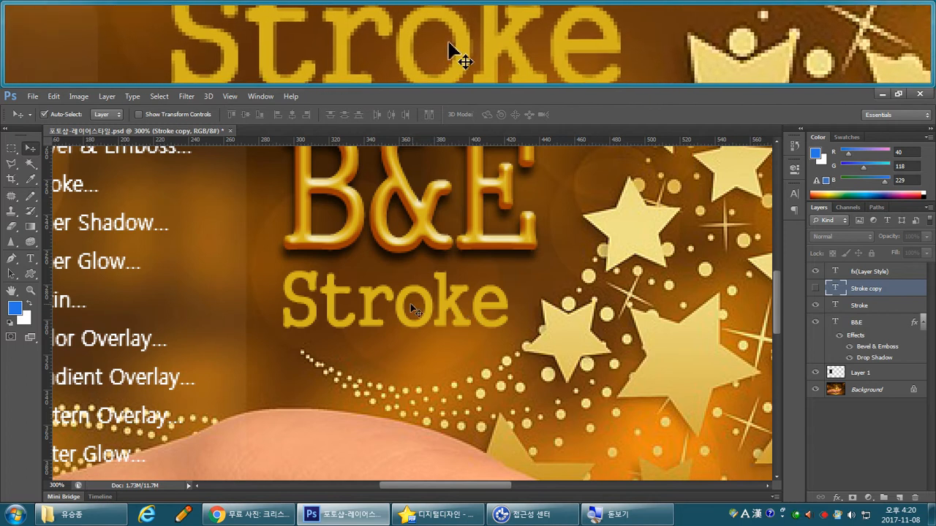
pyautogui.moveTo(433, 313); pyautogui.dragTo(522, 349)
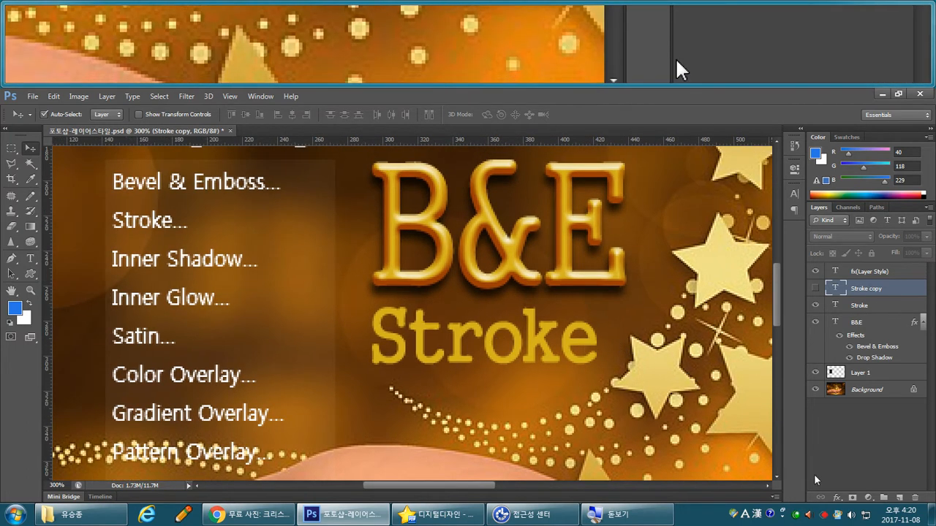
pyautogui.click(834, 498)
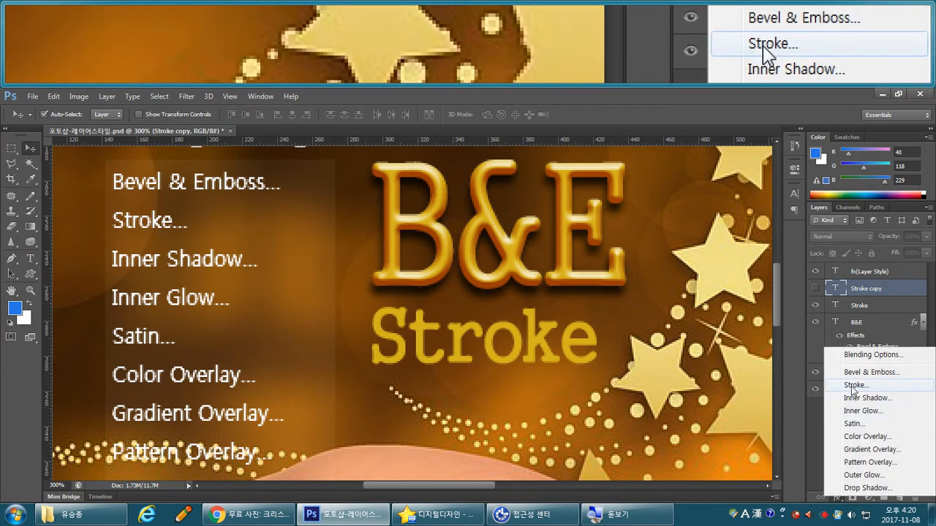
pyautogui.click(853, 387)
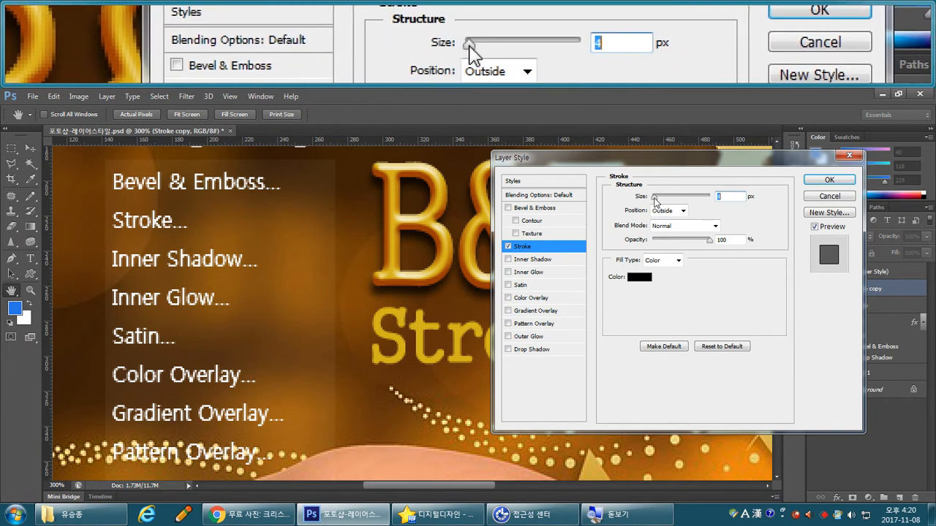
pyautogui.moveTo(658, 201); pyautogui.dragTo(667, 199)
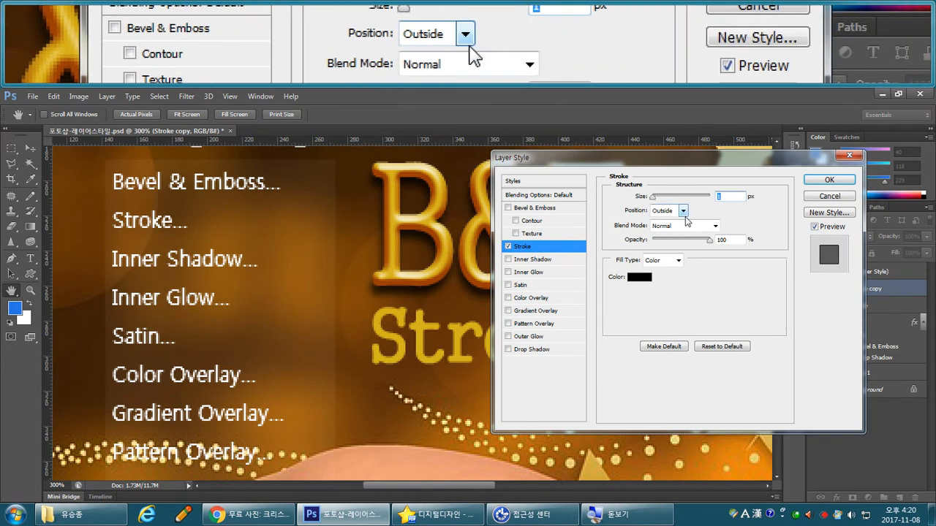
pyautogui.moveTo(656, 198); pyautogui.dragTo(713, 196)
pyautogui.click(829, 196)
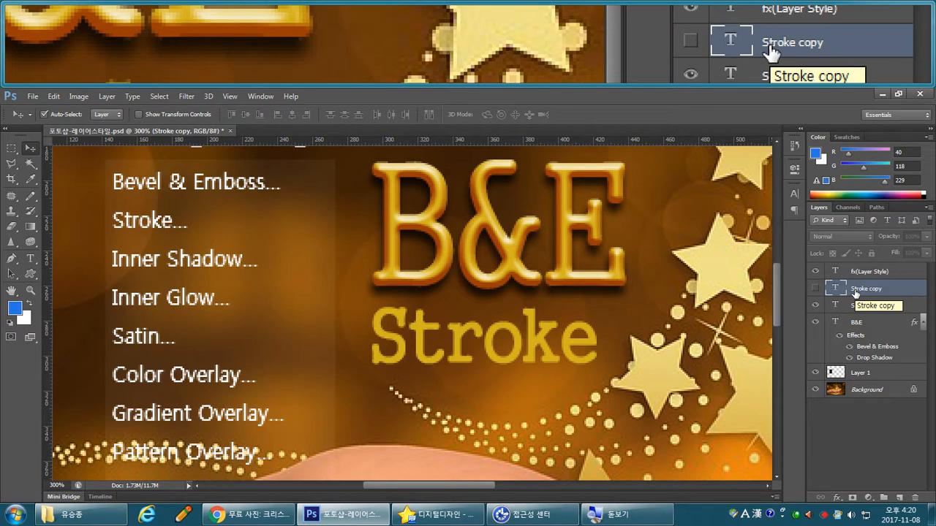
# Add a 3 px outside Stroke effect to the visible Stroke text layer, keeping the lettering in view beside the style settings
pyautogui.click(863, 306)
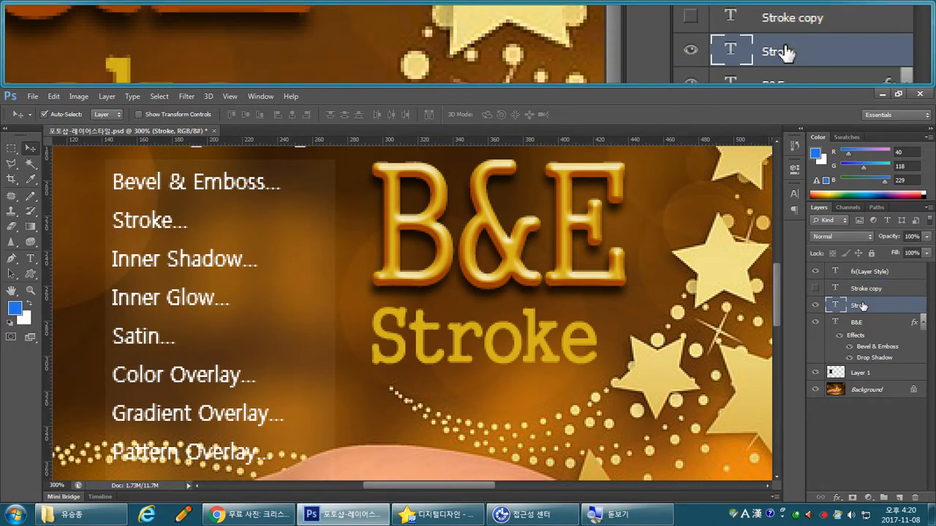
pyautogui.click(839, 498)
pyautogui.click(859, 386)
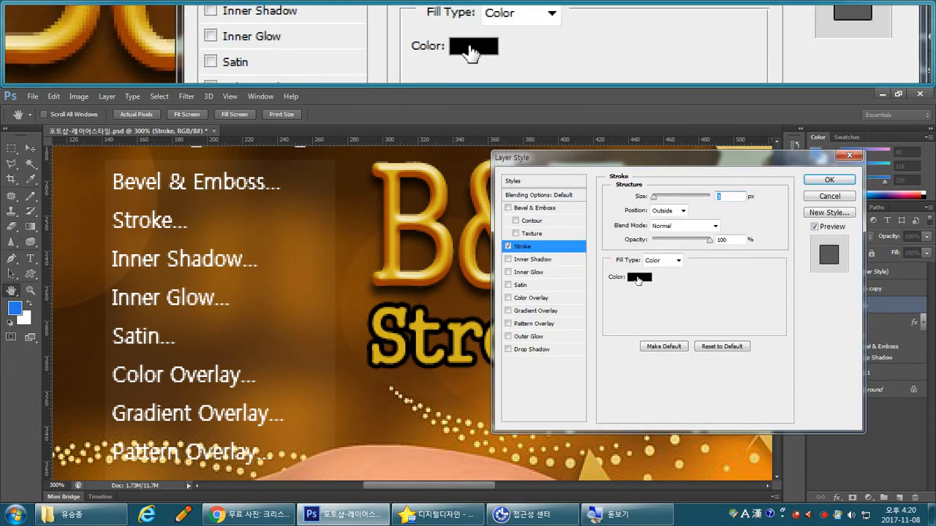
pyautogui.moveTo(614, 163); pyautogui.dragTo(685, 165)
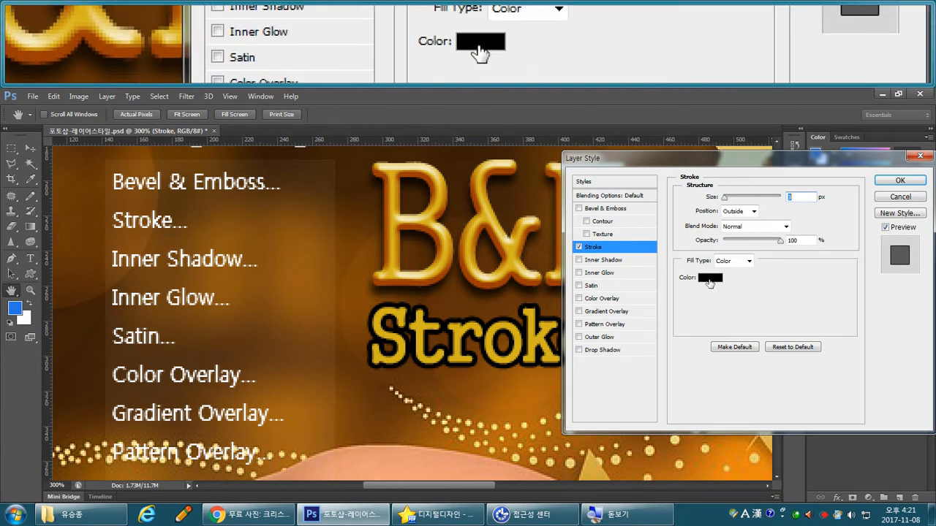
# Set the Stroke text's outline color to white (ffffff) and save it as a new style named 흰색스트록
pyautogui.click(709, 279)
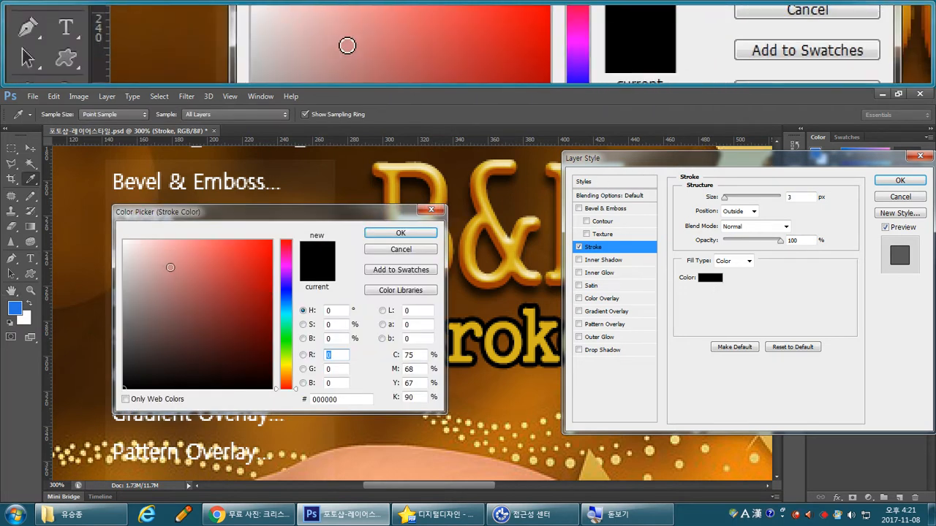
pyautogui.click(121, 240)
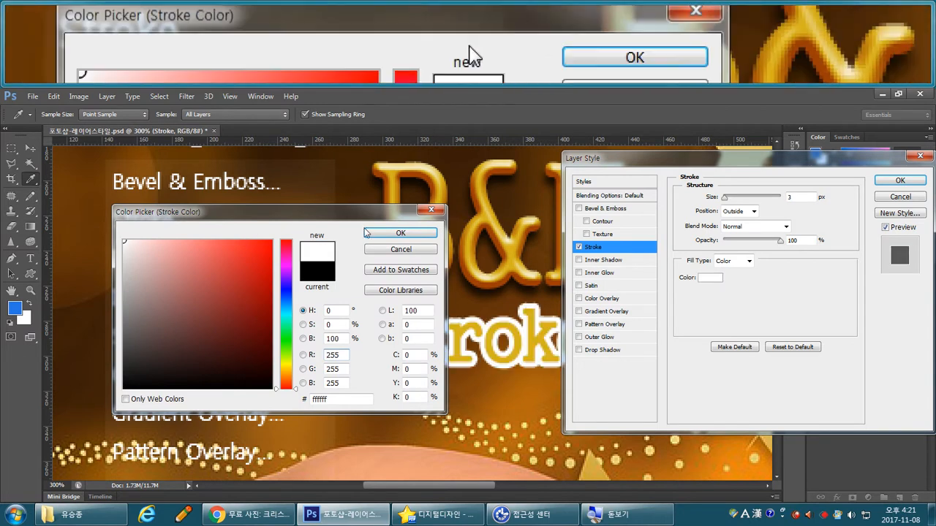
pyautogui.click(400, 233)
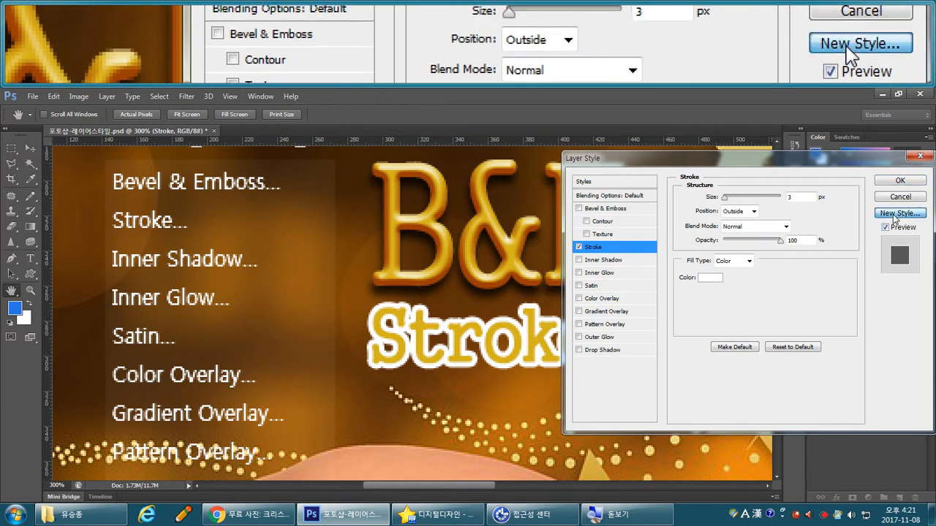
pyautogui.click(897, 214)
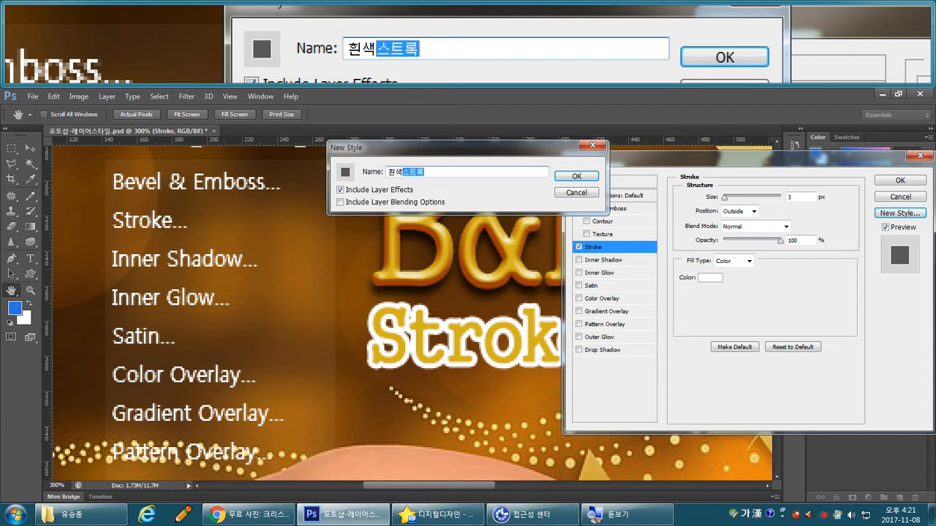
pyautogui.press('Return')
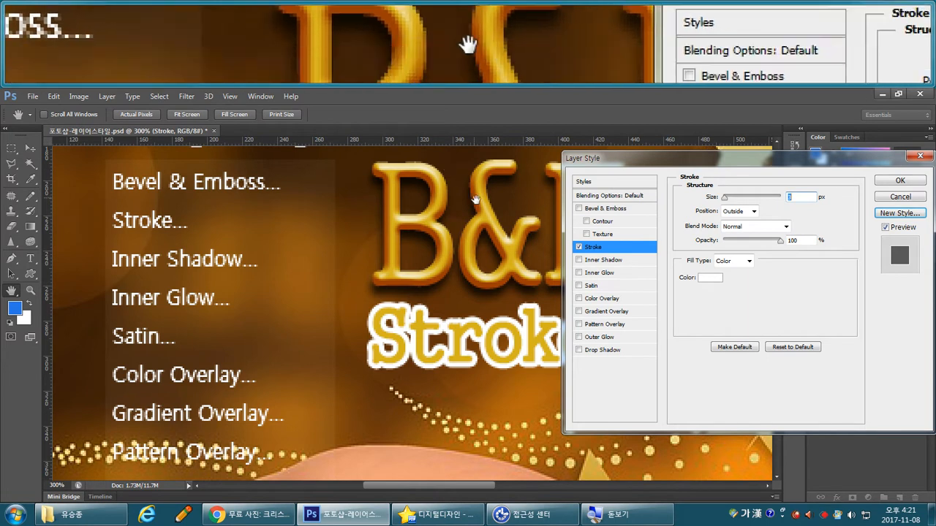
# Change the outline color to near-black (050505) and save it as another new style with 스트록 in its name
pyautogui.click(710, 279)
pyautogui.click(121, 381)
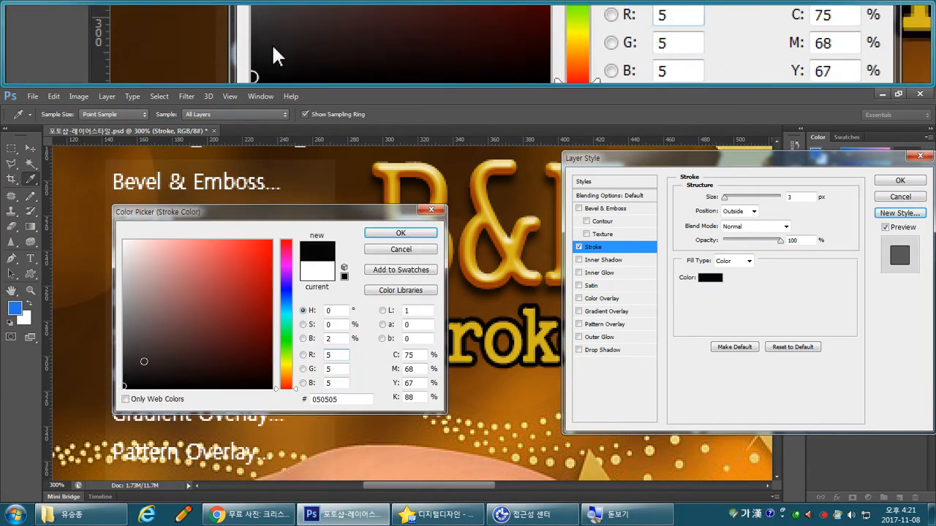
pyautogui.click(400, 232)
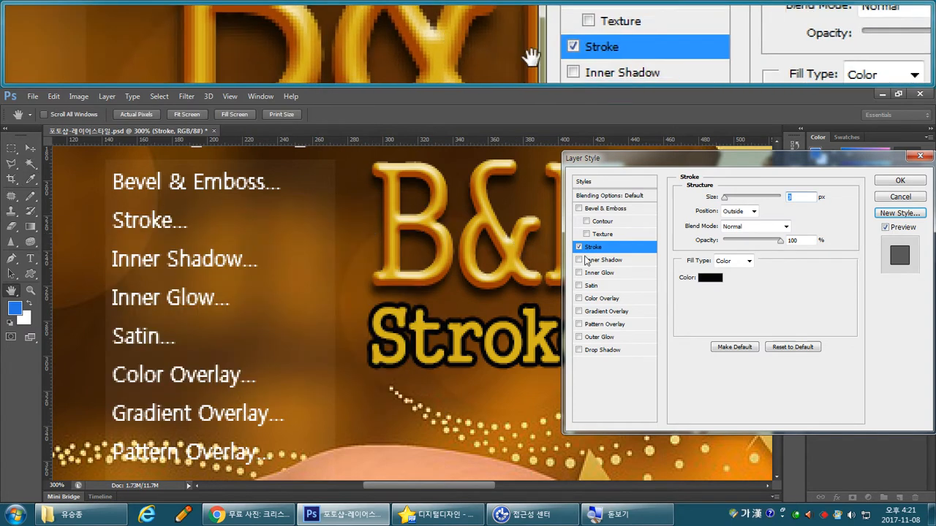
pyautogui.click(889, 213)
pyautogui.write('스트록')
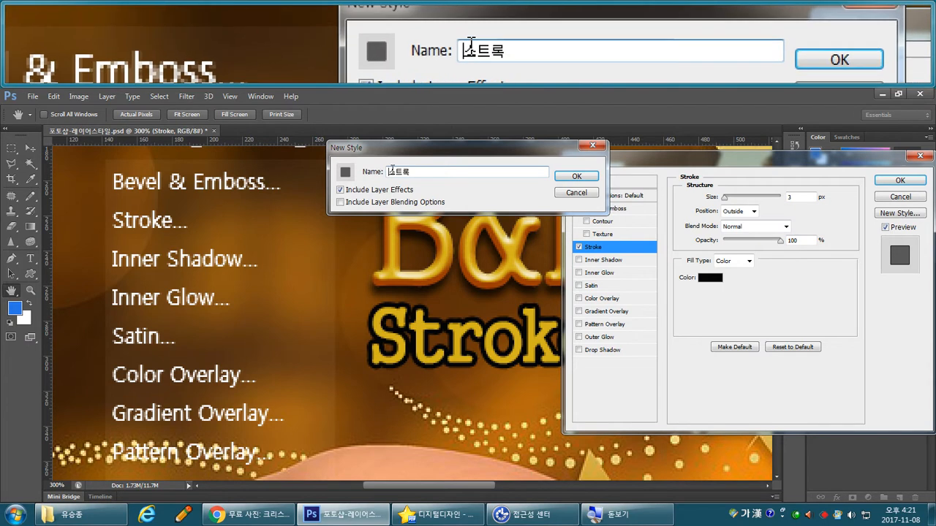
pyautogui.press('Return')
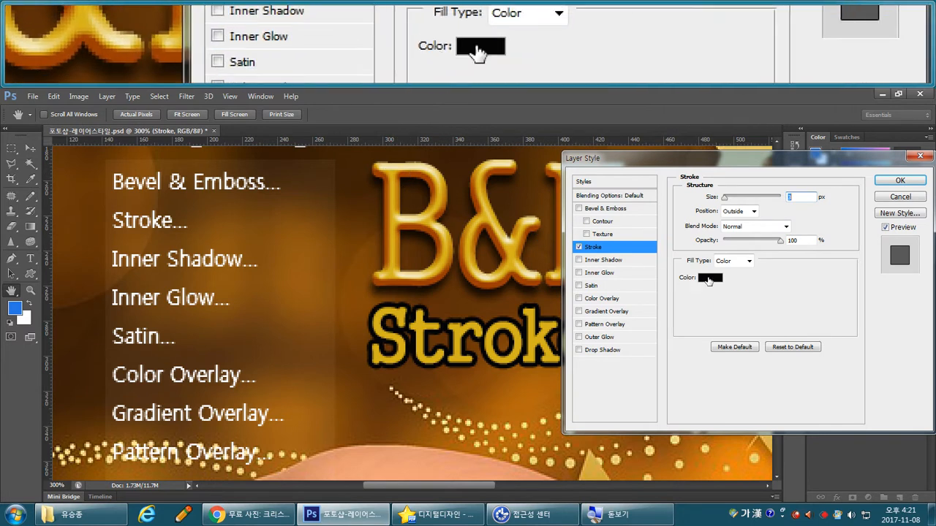
# Try outline colors sampled from the background image on the Stroke text, brown ac640f and orange dc860d
pyautogui.click(707, 279)
pyautogui.moveTo(292, 209); pyautogui.dragTo(172, 199)
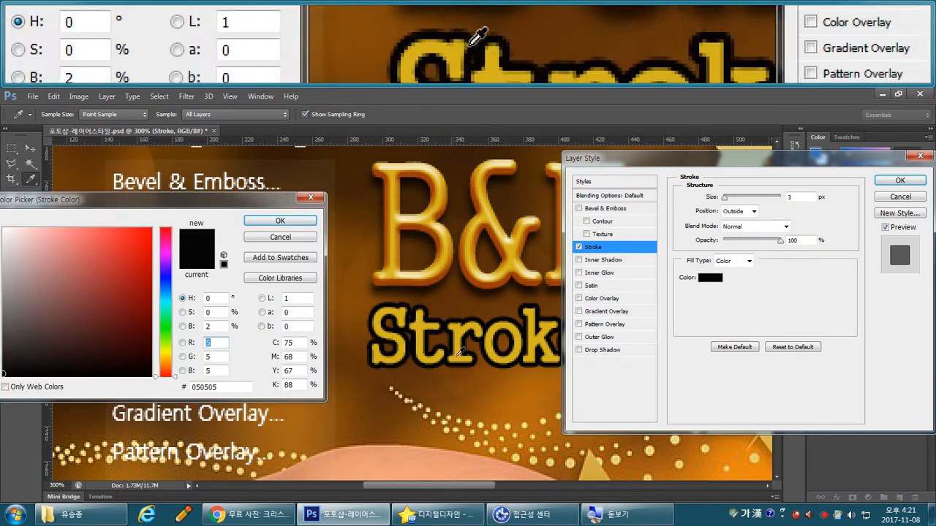
pyautogui.click(539, 378)
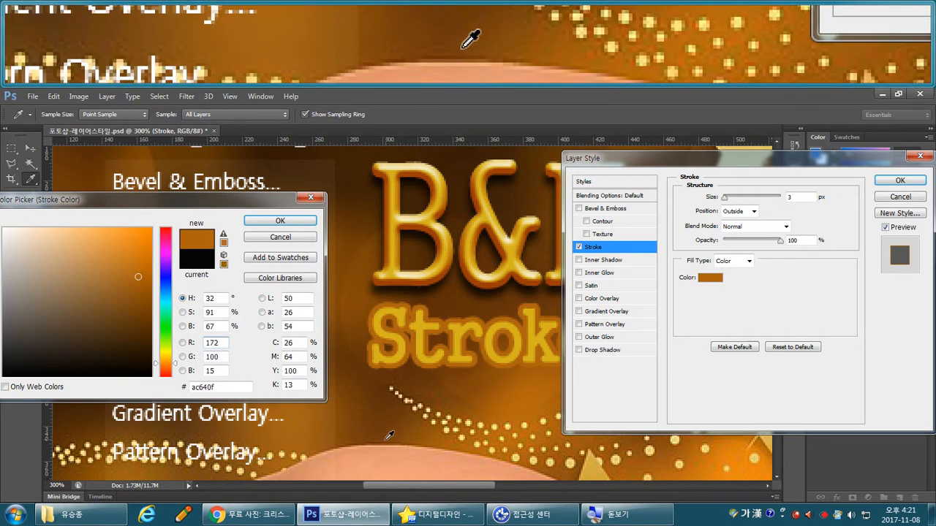
pyautogui.click(735, 453)
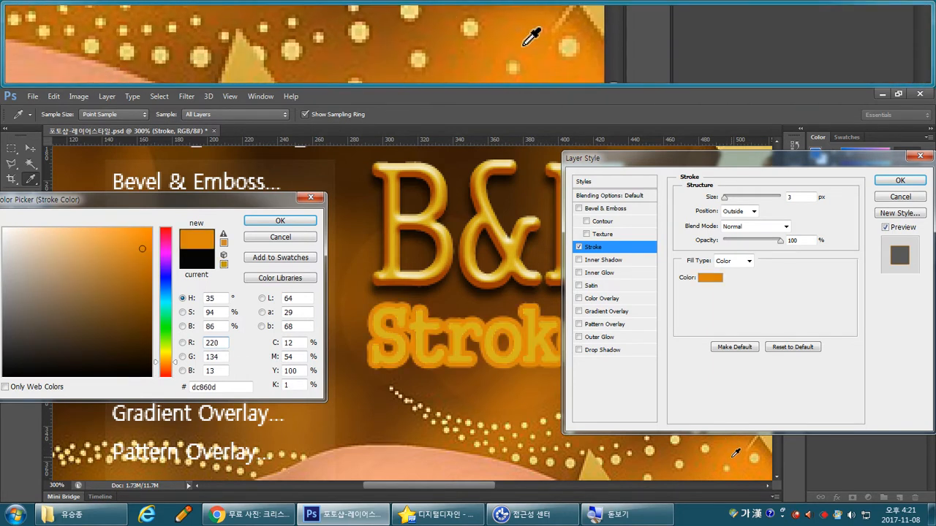
# Set the Stroke text's outline back to white (ffffff), add a Drop Shadow, and apply the layer style
pyautogui.moveTo(121, 204); pyautogui.dragTo(163, 200)
pyautogui.moveTo(184, 261)
pyautogui.mouseDown()
pyautogui.moveTo(189, 287)
pyautogui.moveTo(86, 224)
pyautogui.mouseUp()
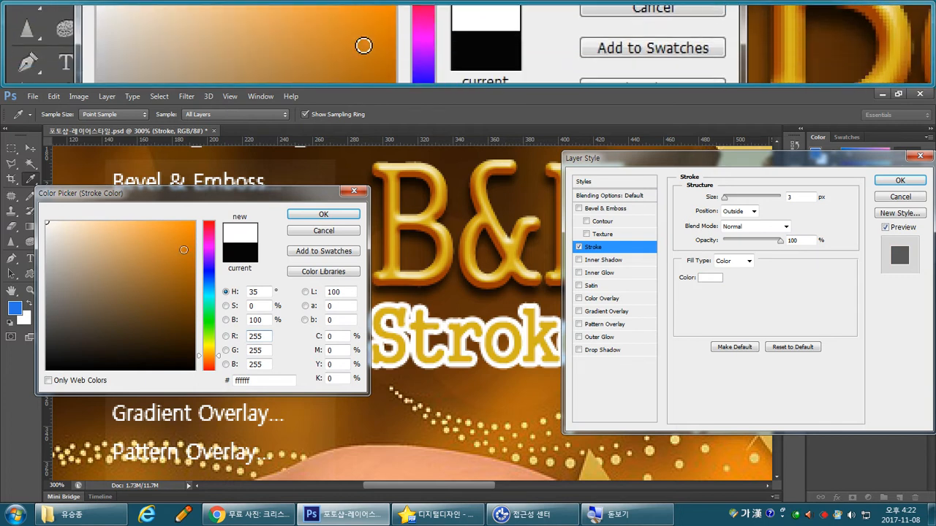
pyautogui.click(307, 215)
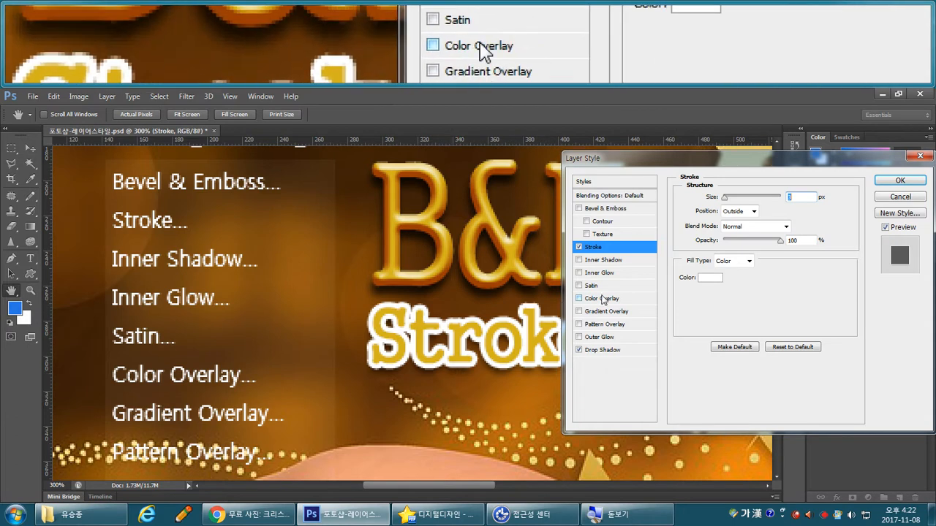
pyautogui.click(879, 181)
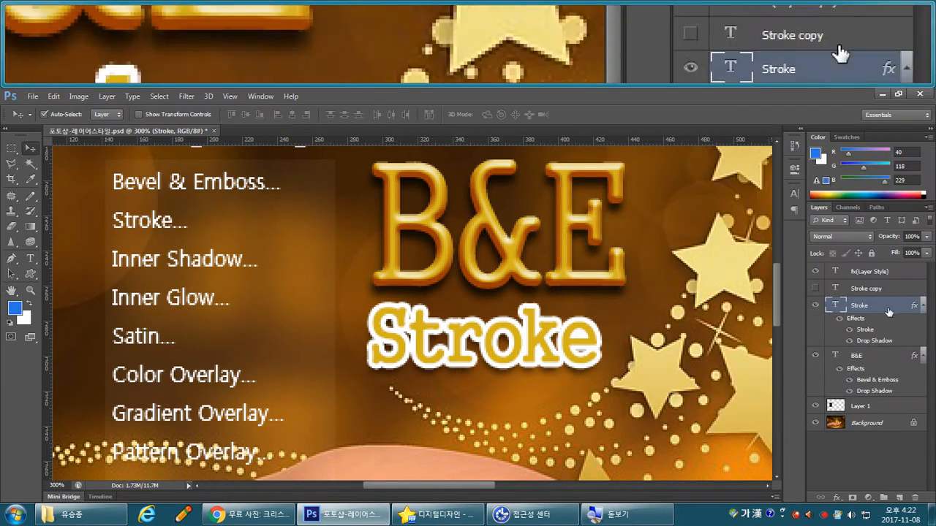
# Add a new layer directly above the Background and fill it with the white background color
pyautogui.click(874, 423)
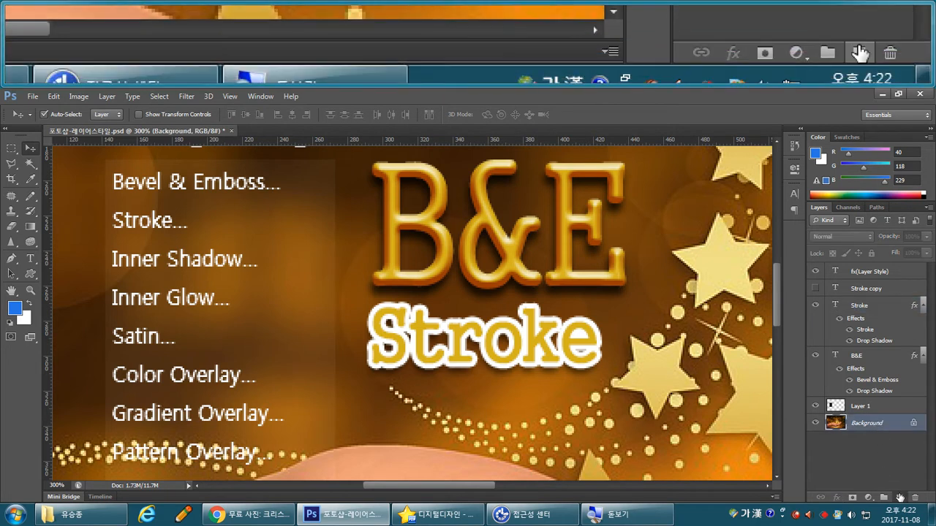
pyautogui.click(899, 497)
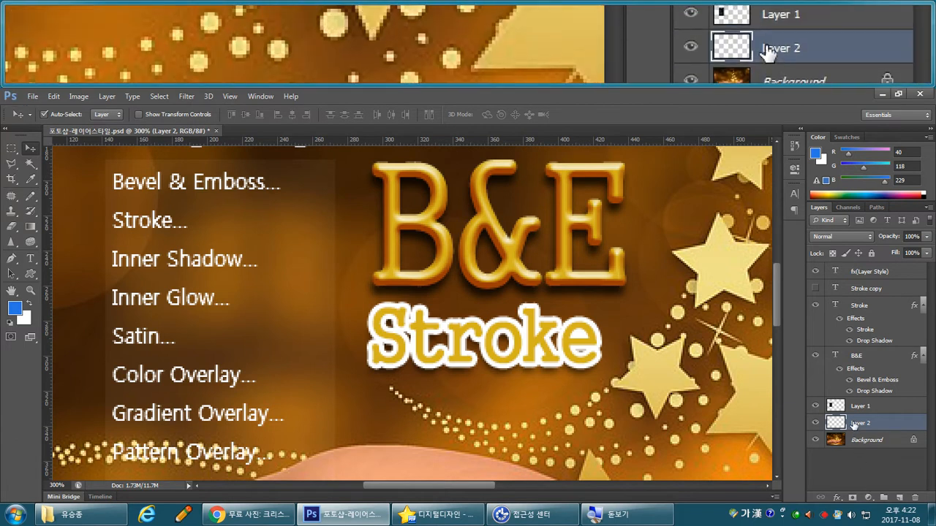
pyautogui.hotkey('ctrl', 'BackSpace')
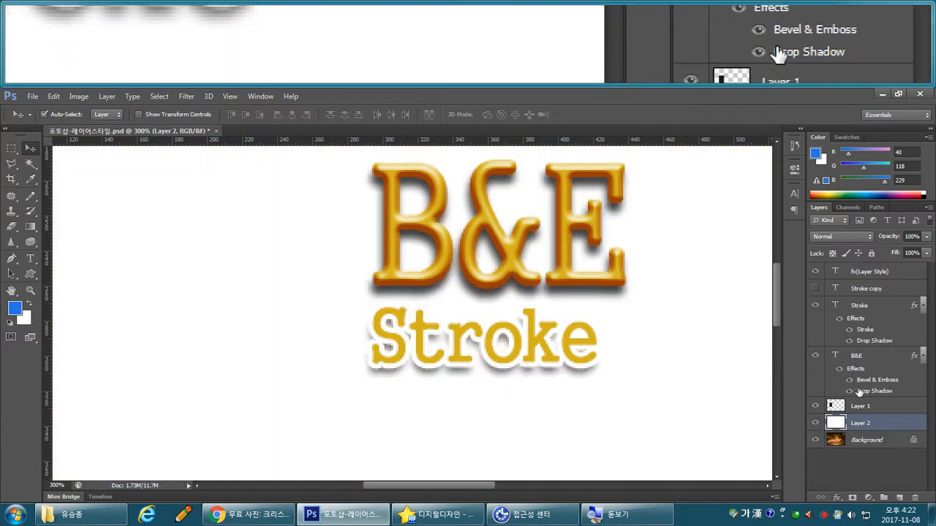
# Lower the opacity of the B&E text's drop shadow to 46% and close the style settings
pyautogui.doubleClick(866, 395)
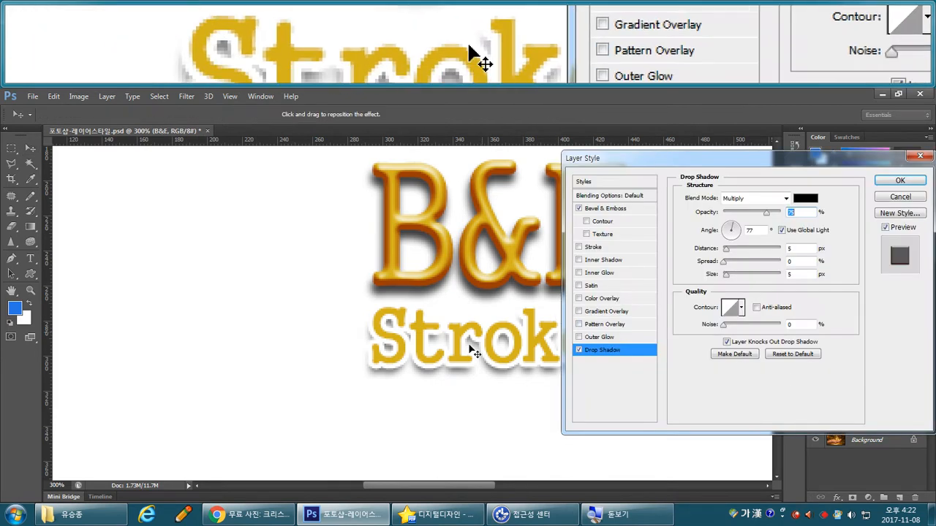
pyautogui.moveTo(766, 213); pyautogui.dragTo(751, 217)
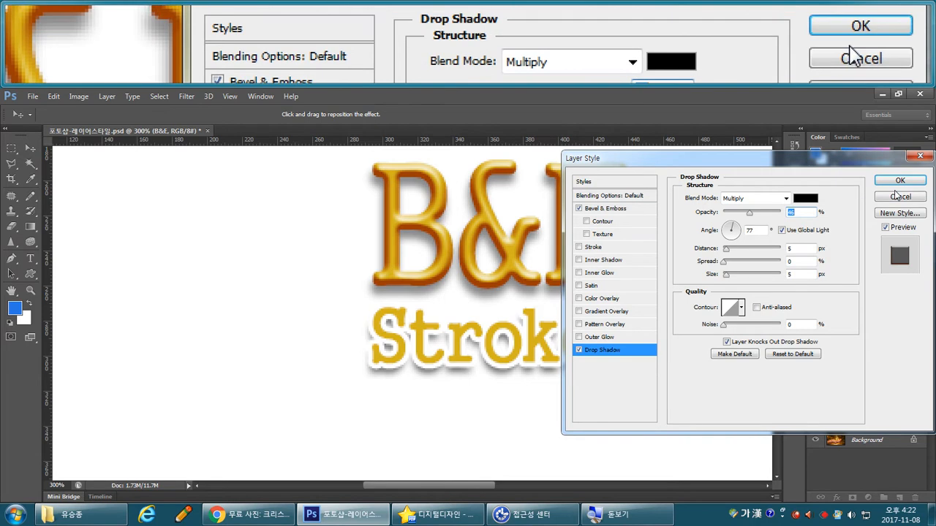
pyautogui.click(900, 181)
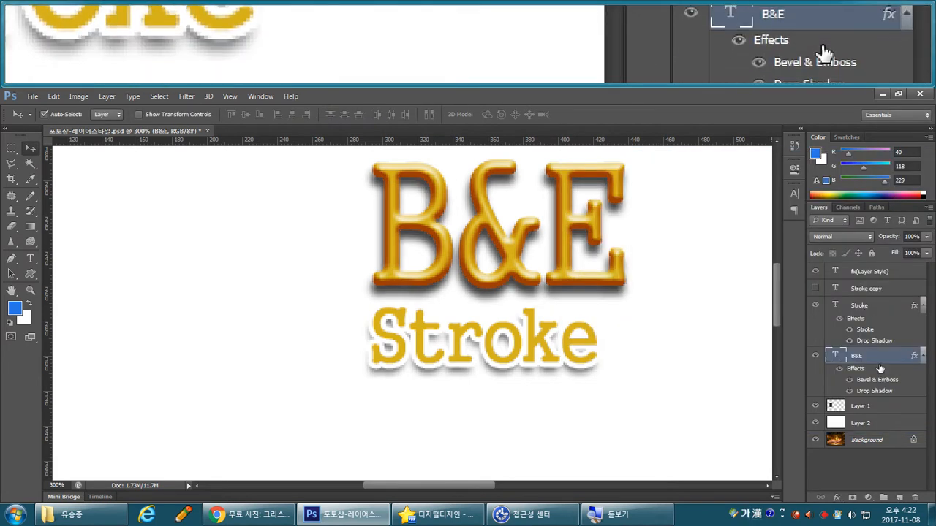
# Lower the opacity of the Stroke text's drop shadow to 53% and apply the layer style
pyautogui.click(868, 309)
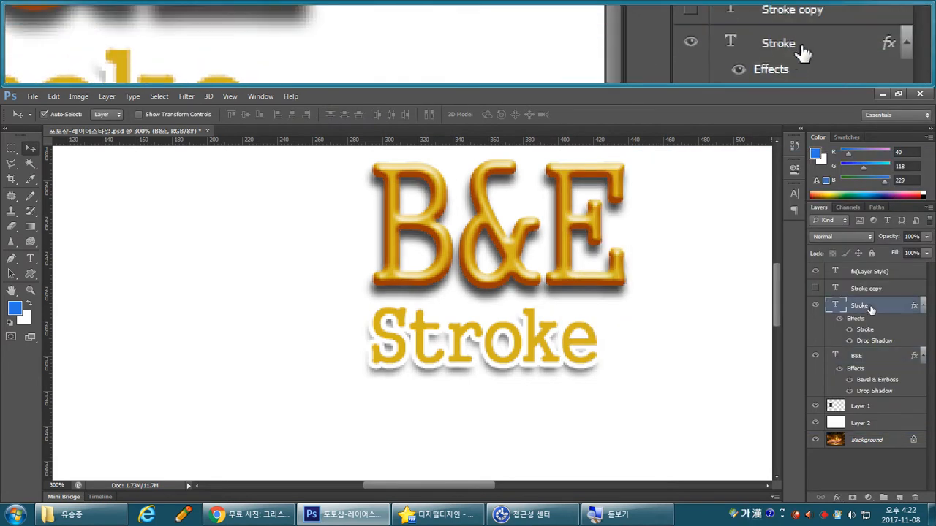
pyautogui.doubleClick(877, 341)
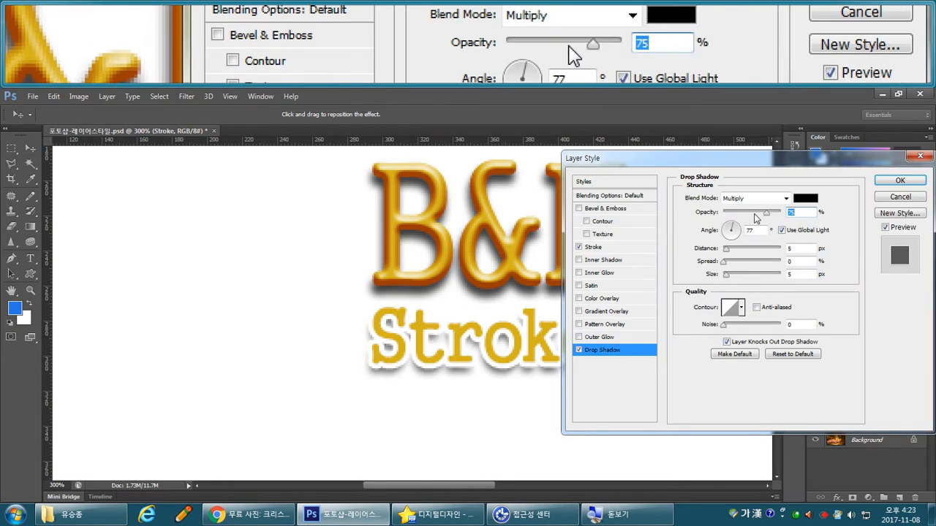
pyautogui.moveTo(766, 212); pyautogui.dragTo(753, 212)
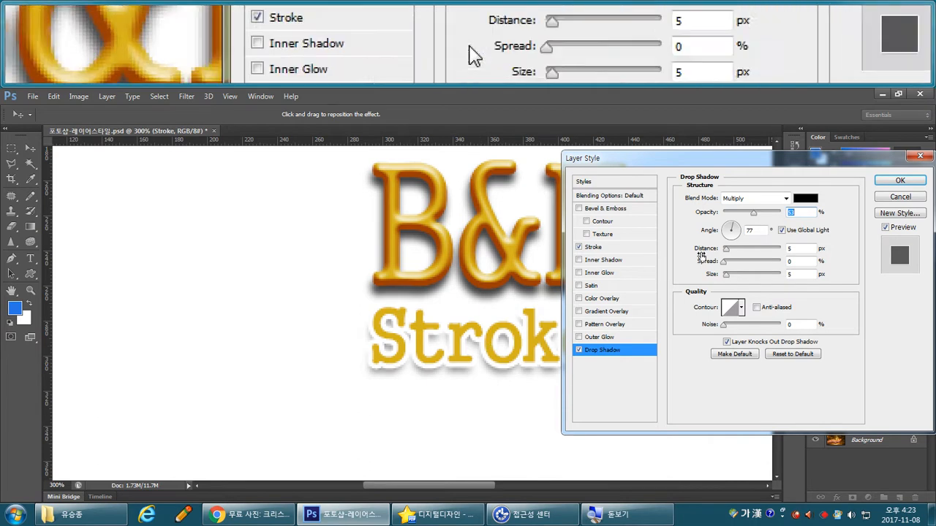
pyautogui.click(898, 181)
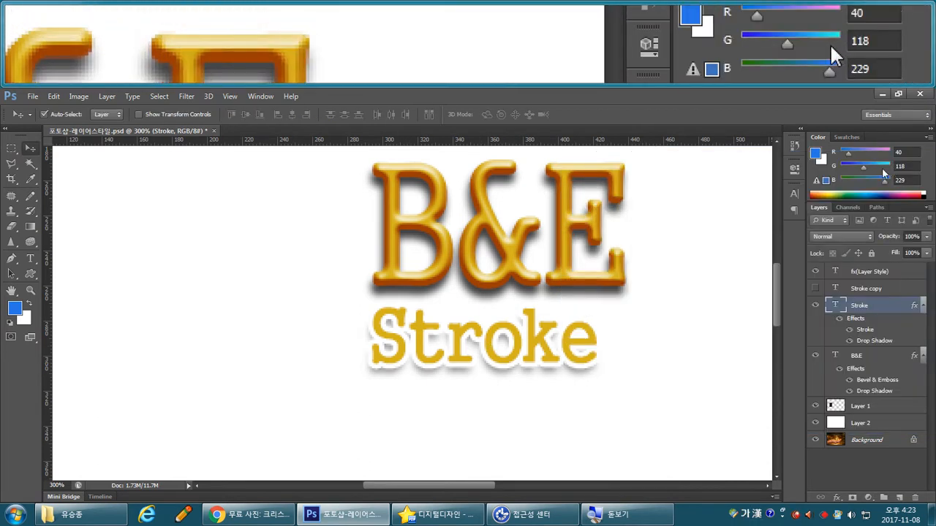
# Hide the white Layer 2, then scale the Stroke text down to about 74% and move it up toward the end of the B&E text
pyautogui.click(817, 423)
pyautogui.moveTo(465, 331); pyautogui.dragTo(484, 333)
pyautogui.hotkey('ctrl', 't')
pyautogui.moveTo(611, 298); pyautogui.dragTo(555, 317)
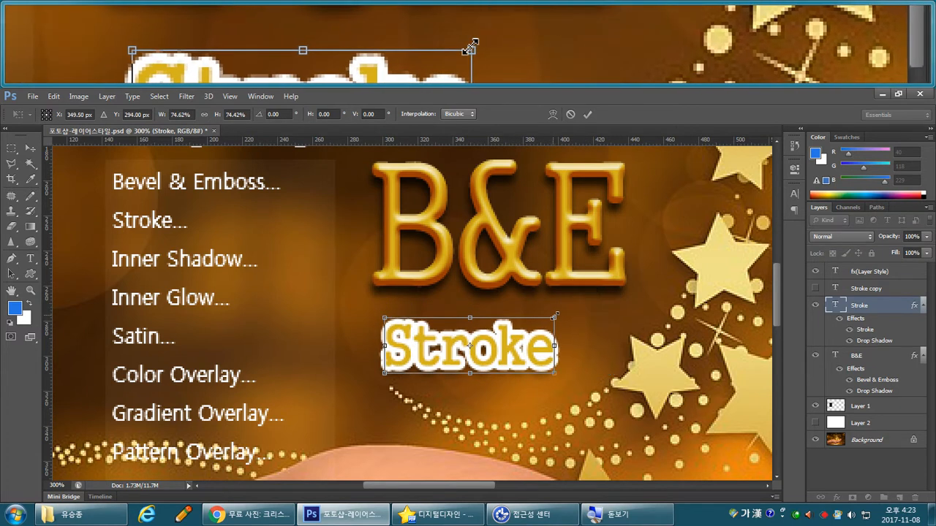
pyautogui.press('Return')
pyautogui.moveTo(520, 348)
pyautogui.mouseDown()
pyautogui.moveTo(597, 328)
pyautogui.moveTo(488, 335)
pyautogui.moveTo(679, 248)
pyautogui.moveTo(688, 232)
pyautogui.moveTo(623, 243)
pyautogui.moveTo(636, 246)
pyautogui.mouseUp()
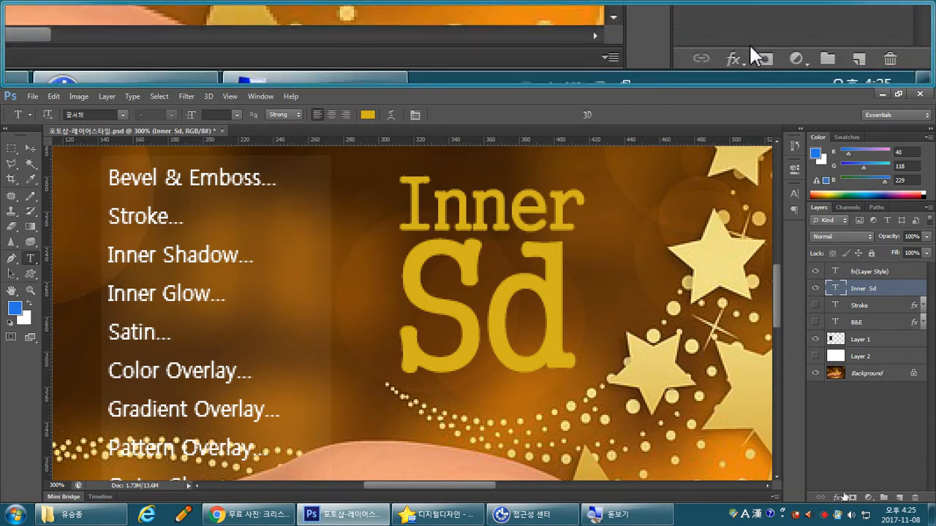
# Add an Inner Shadow to the Inner Sd text with a 53° angle, 0 px size and 53% opacity
pyautogui.click(835, 497)
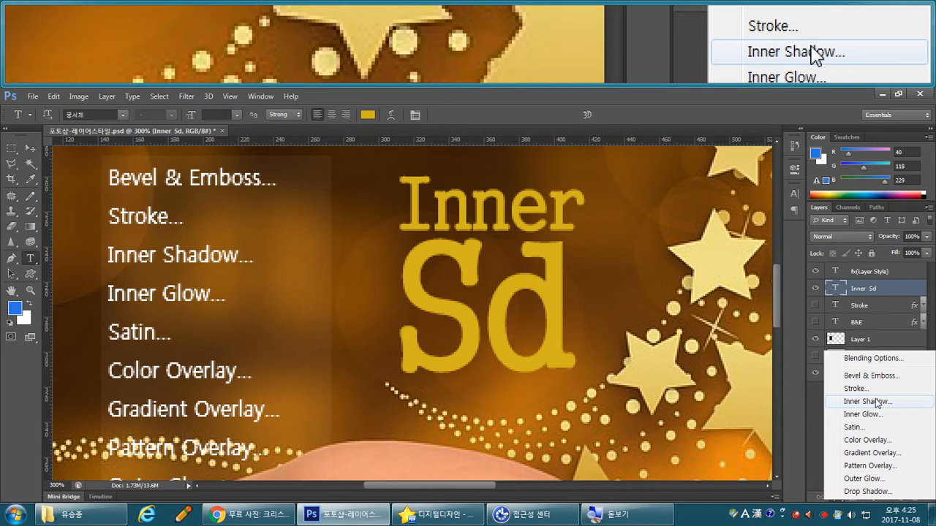
pyautogui.click(876, 401)
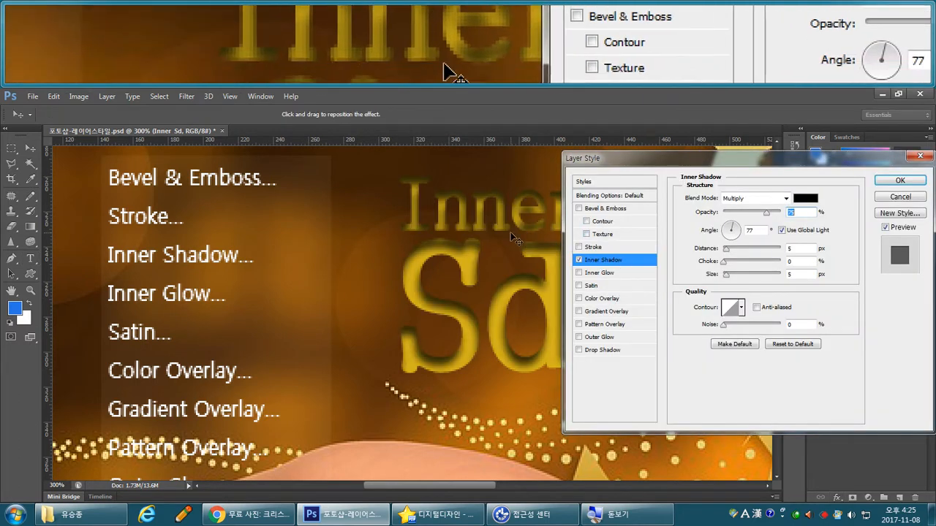
pyautogui.moveTo(400, 241); pyautogui.dragTo(427, 252)
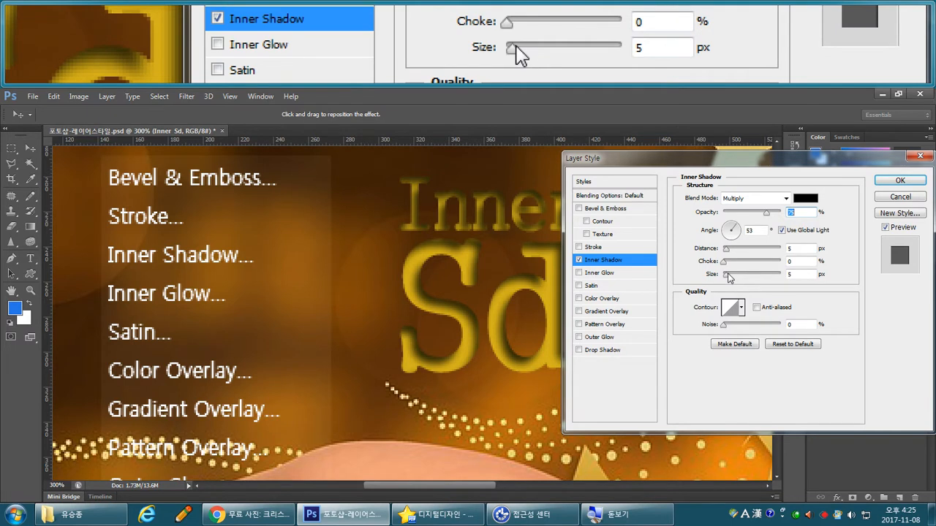
pyautogui.moveTo(728, 277); pyautogui.dragTo(724, 278)
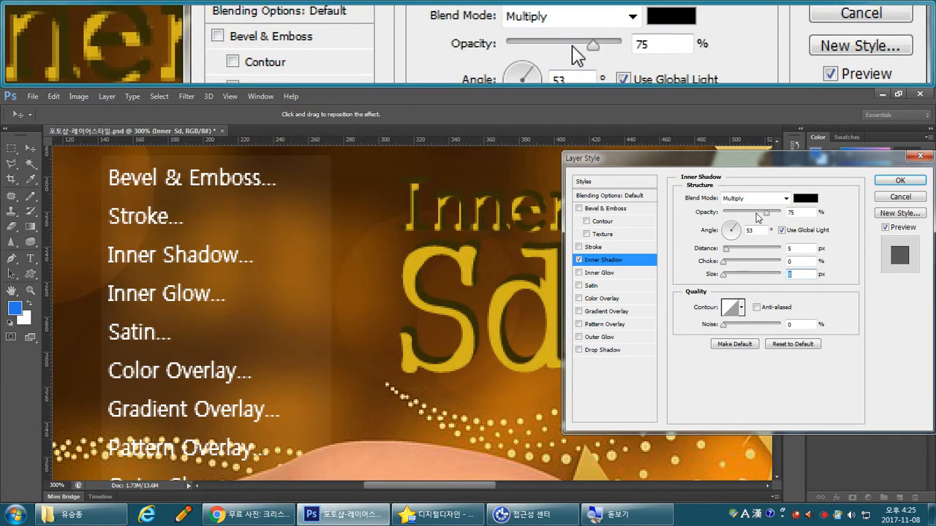
pyautogui.moveTo(767, 212); pyautogui.dragTo(755, 215)
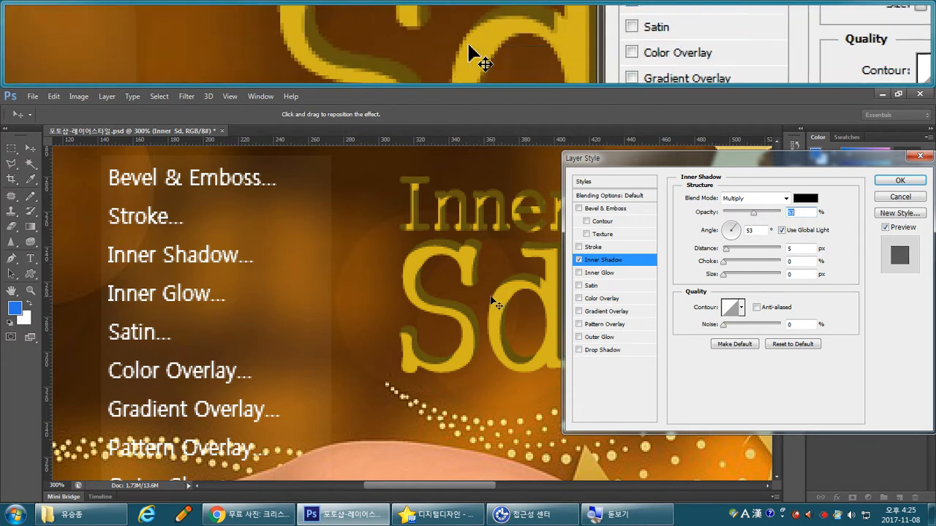
# Change the Inner Sd text's inner shadow to a 126° angle and 1 px size, and save it as a new style
pyautogui.moveTo(468, 311); pyautogui.dragTo(476, 310)
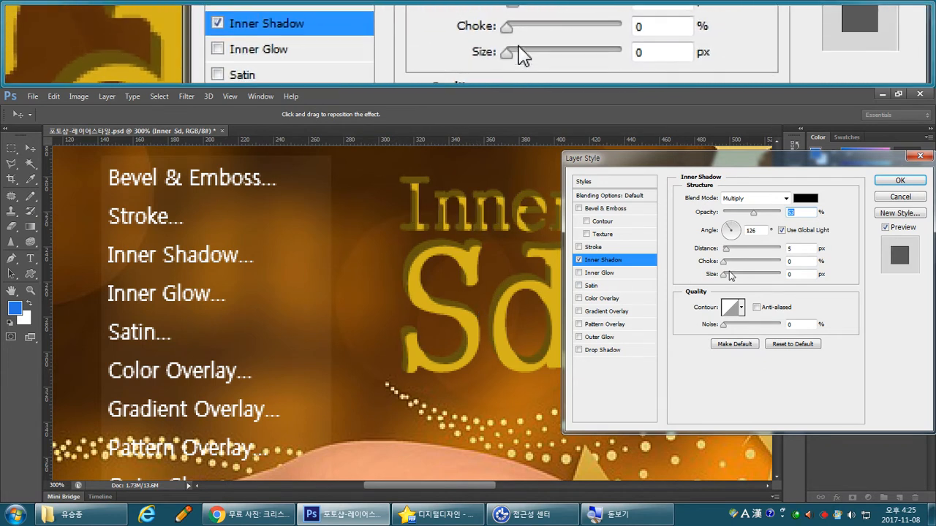
pyautogui.moveTo(728, 274); pyautogui.dragTo(728, 272)
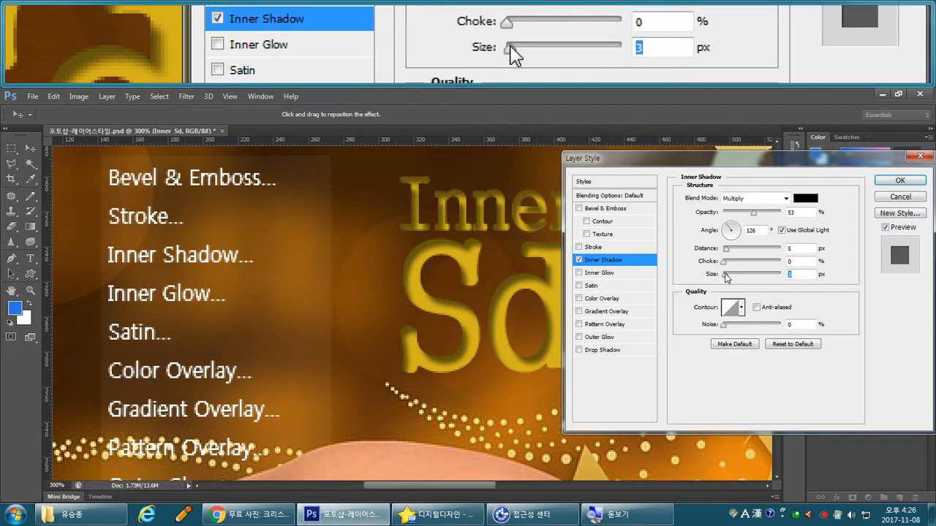
pyautogui.moveTo(728, 278); pyautogui.dragTo(725, 276)
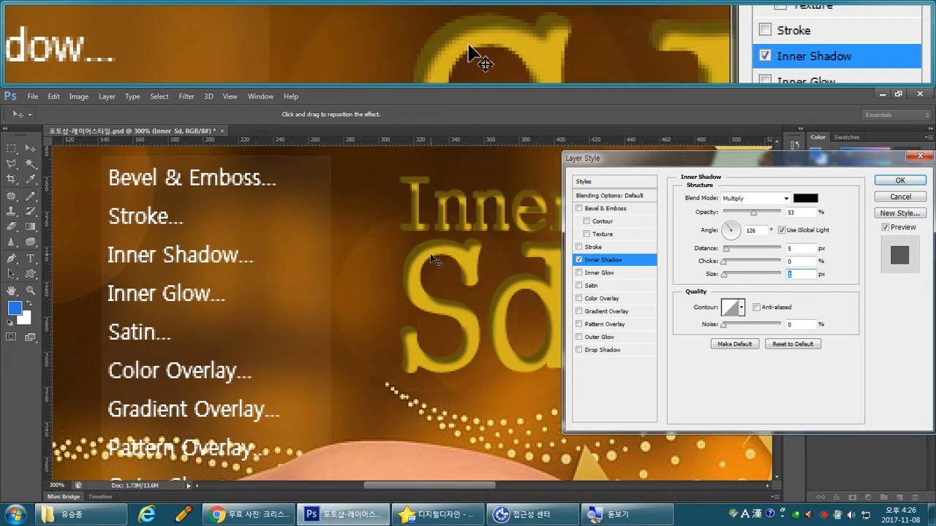
pyautogui.moveTo(442, 253); pyautogui.dragTo(442, 254)
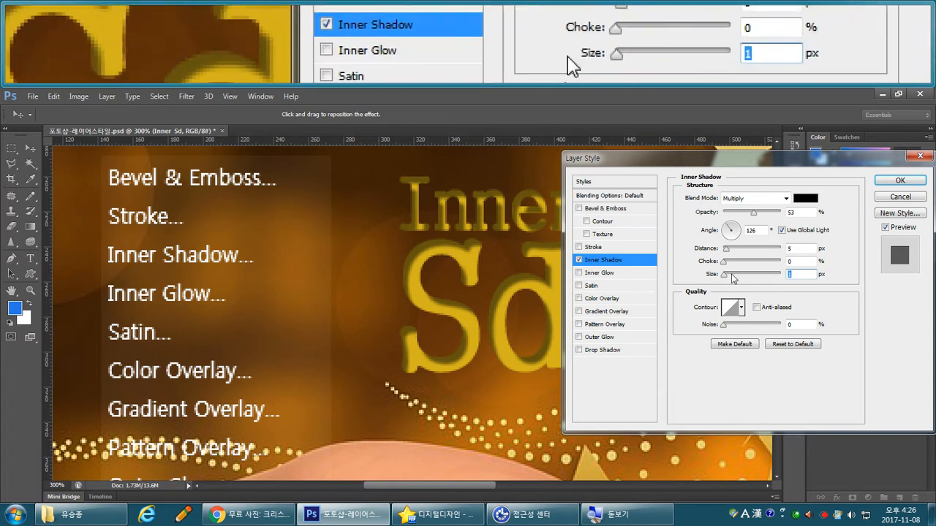
pyautogui.click(898, 214)
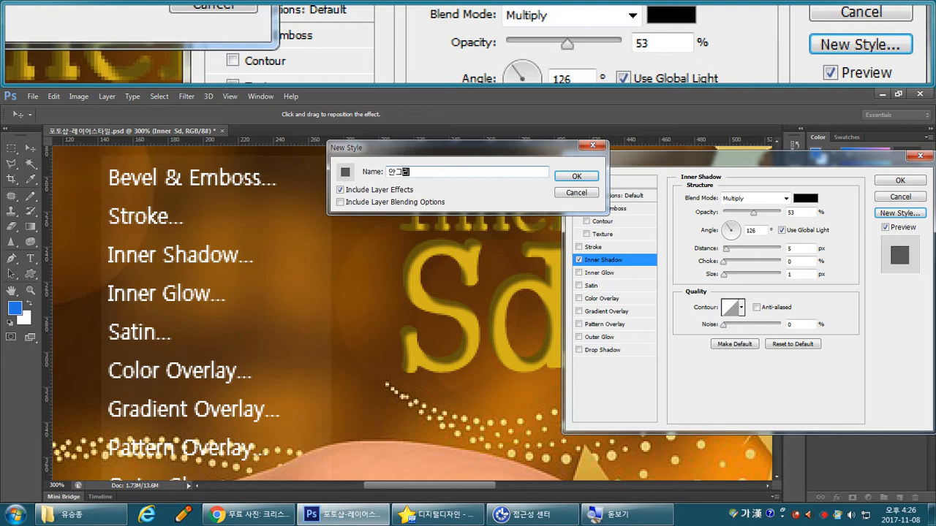
pyautogui.press('Return')
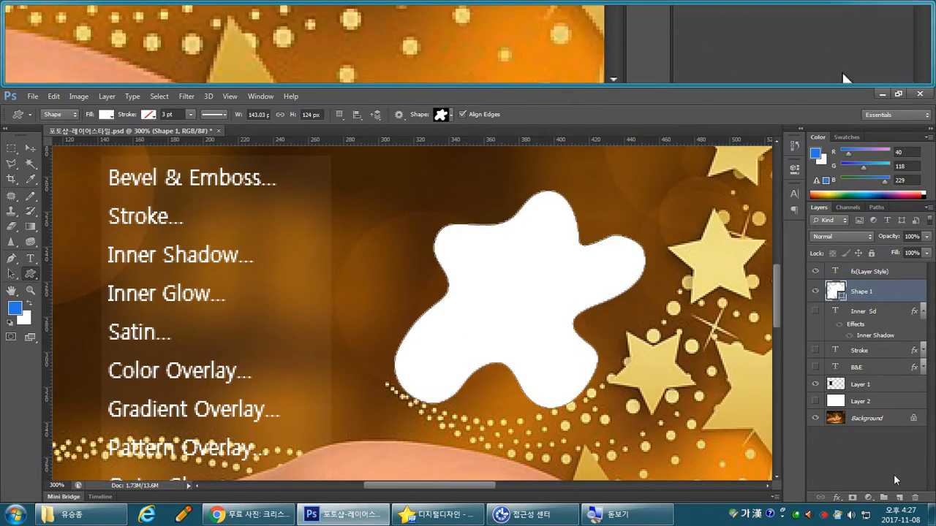
# Apply an Inner Shadow to the white Shape 1 with 53% opacity, a 29° angle and 10 px distance
pyautogui.click(841, 499)
pyautogui.click(831, 398)
pyautogui.moveTo(453, 252); pyautogui.dragTo(486, 261)
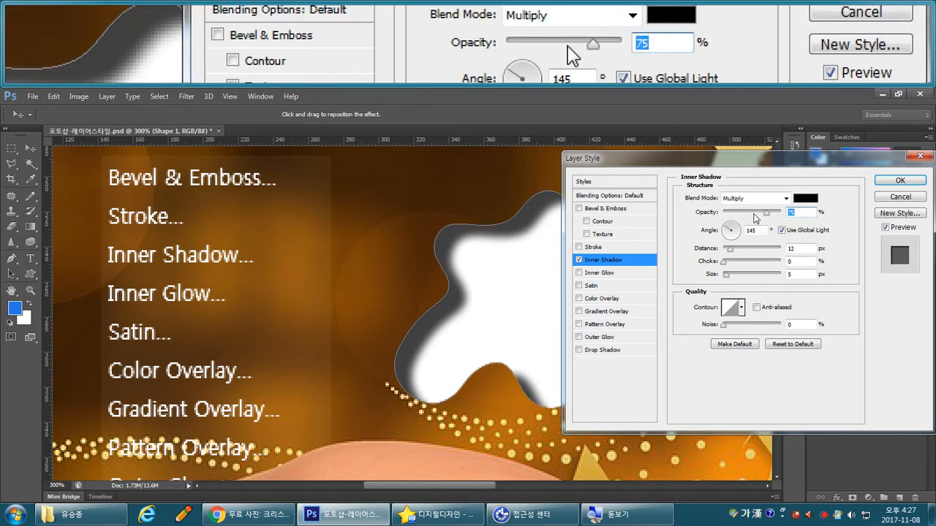
pyautogui.moveTo(766, 212); pyautogui.dragTo(752, 217)
pyautogui.moveTo(514, 299); pyautogui.dragTo(476, 246)
pyautogui.moveTo(613, 158); pyautogui.dragTo(671, 162)
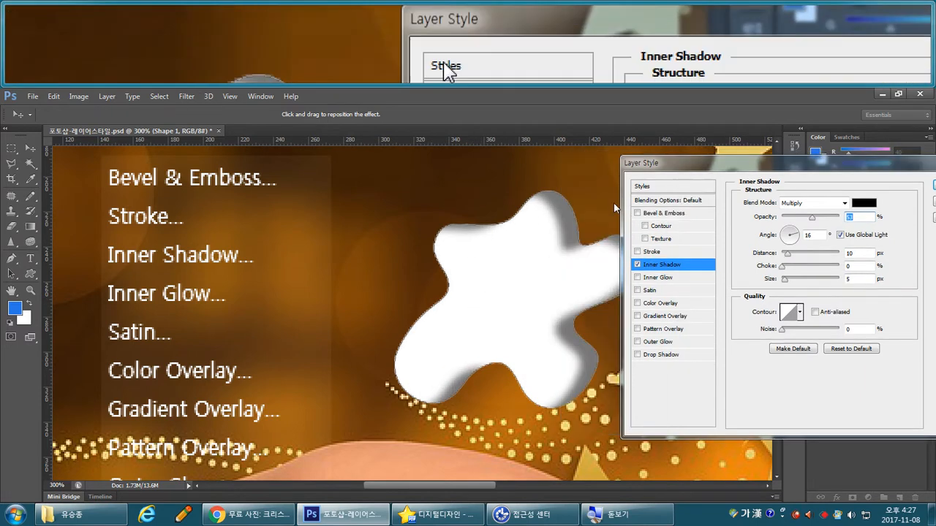
pyautogui.moveTo(543, 278); pyautogui.dragTo(544, 273)
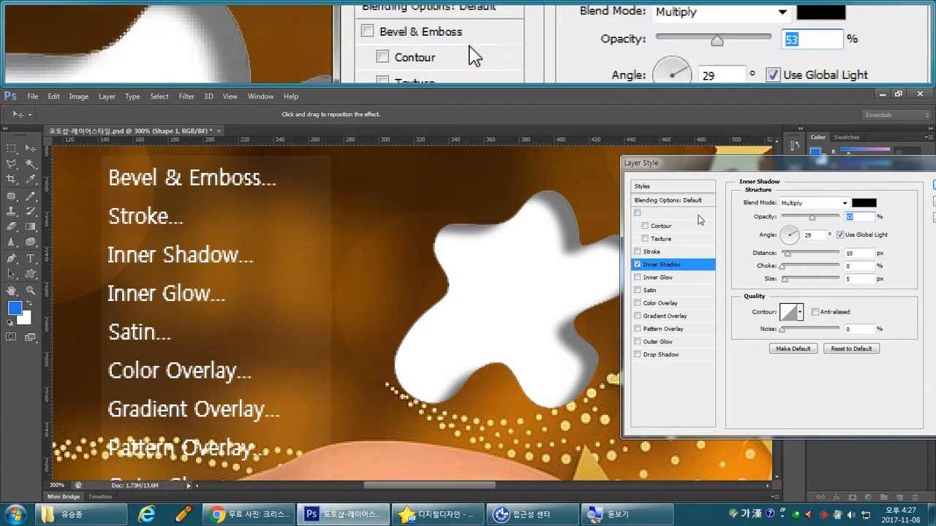
pyautogui.moveTo(703, 198); pyautogui.dragTo(702, 198)
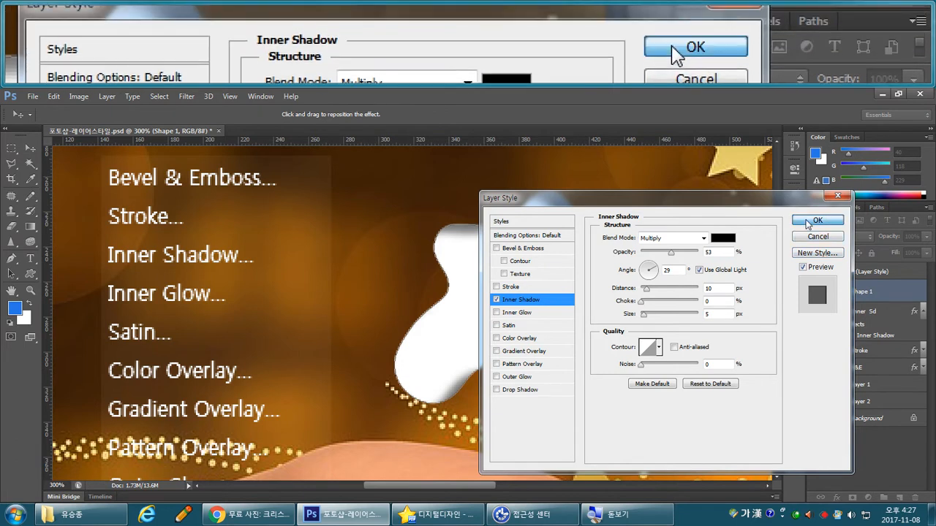
pyautogui.click(818, 220)
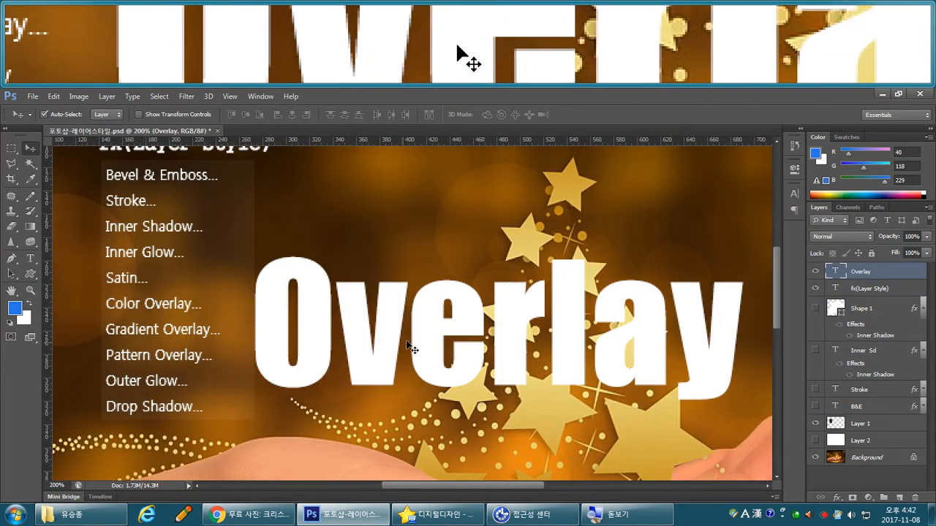
# Move the Overlay text slightly up and toward the list of effect names
pyautogui.moveTo(355, 334); pyautogui.dragTo(346, 326)
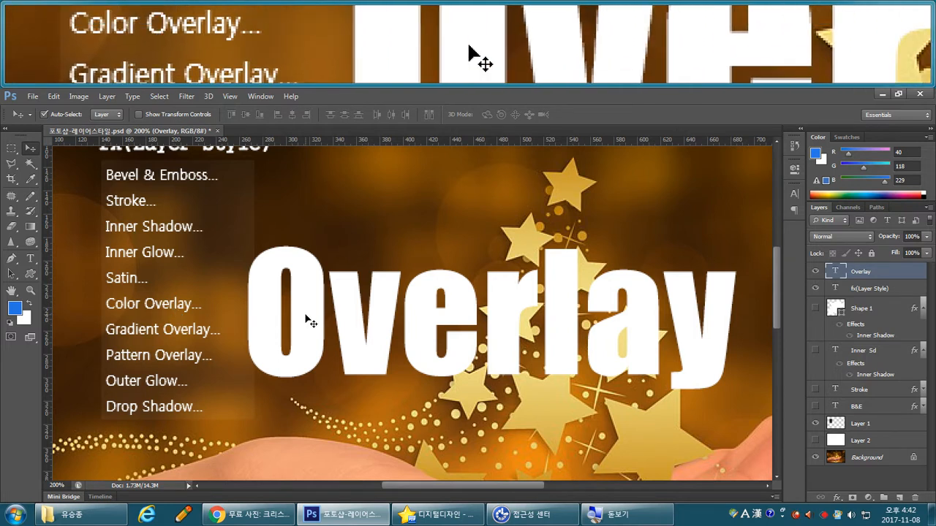
# Add a Color Overlay to the Overlay text and change the overlay color to bright green
pyautogui.click(836, 498)
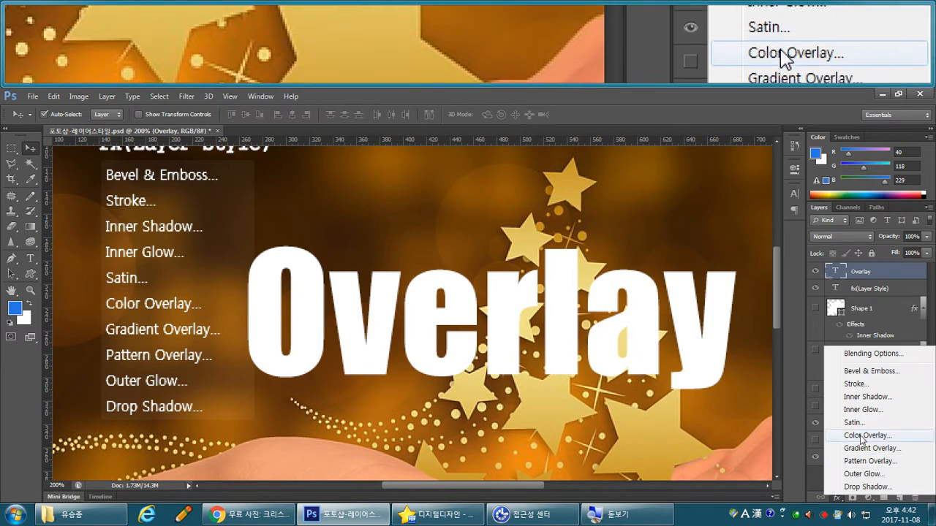
pyautogui.click(860, 439)
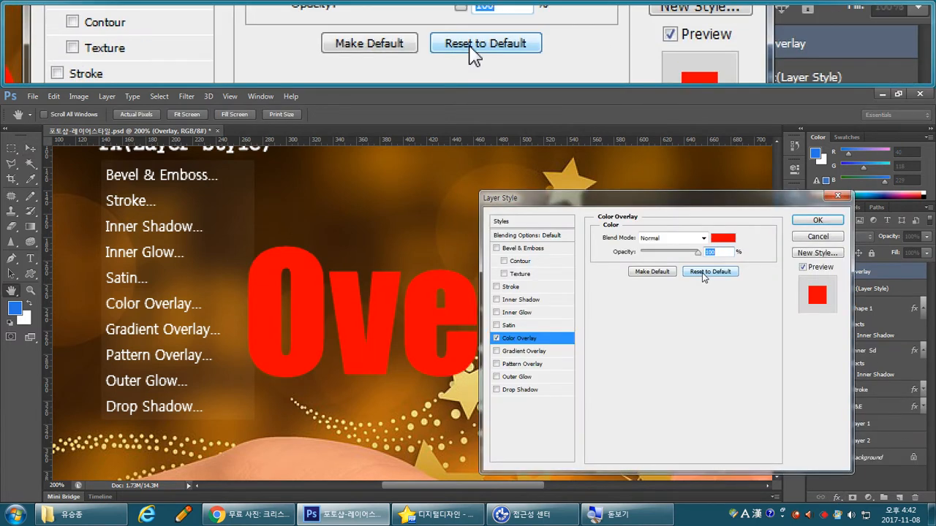
pyautogui.click(722, 237)
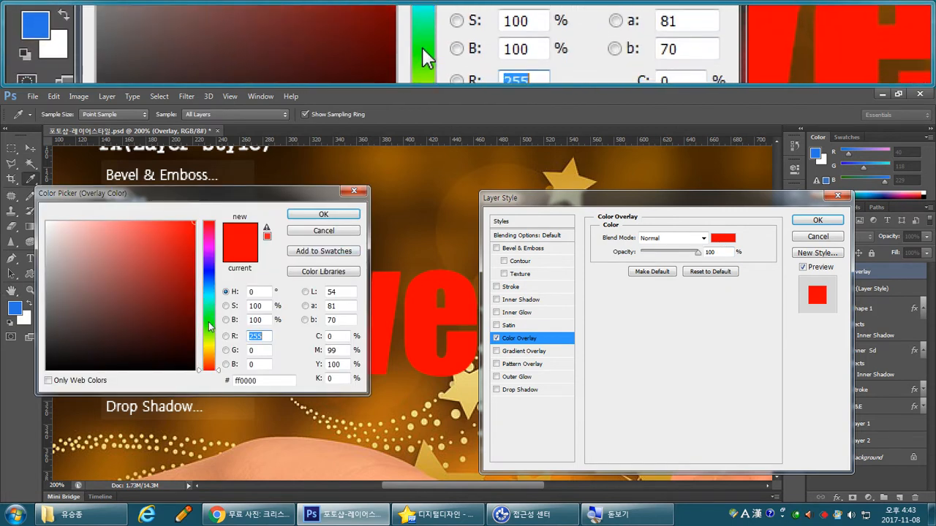
pyautogui.click(208, 322)
pyautogui.click(324, 214)
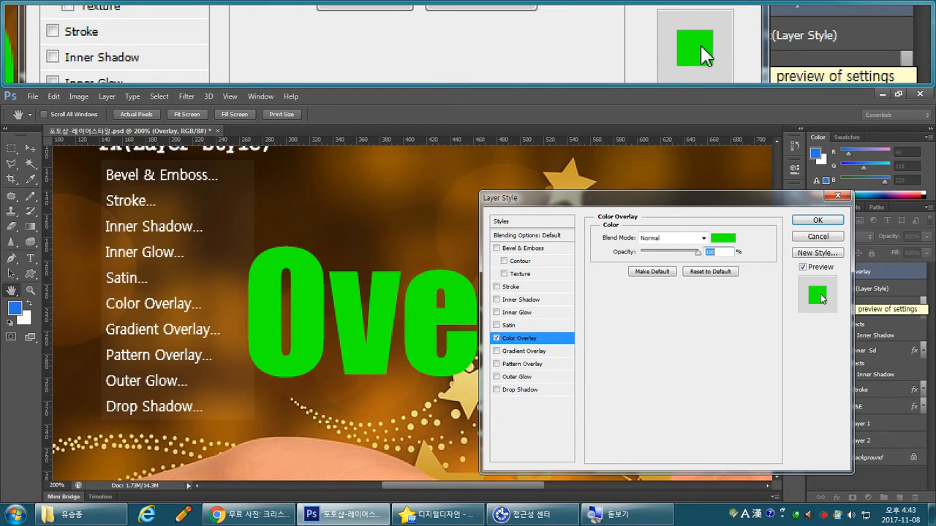
# Compare the Overlay text with and without its color overlay, and lower the overlay opacity to 43%
pyautogui.click(497, 338)
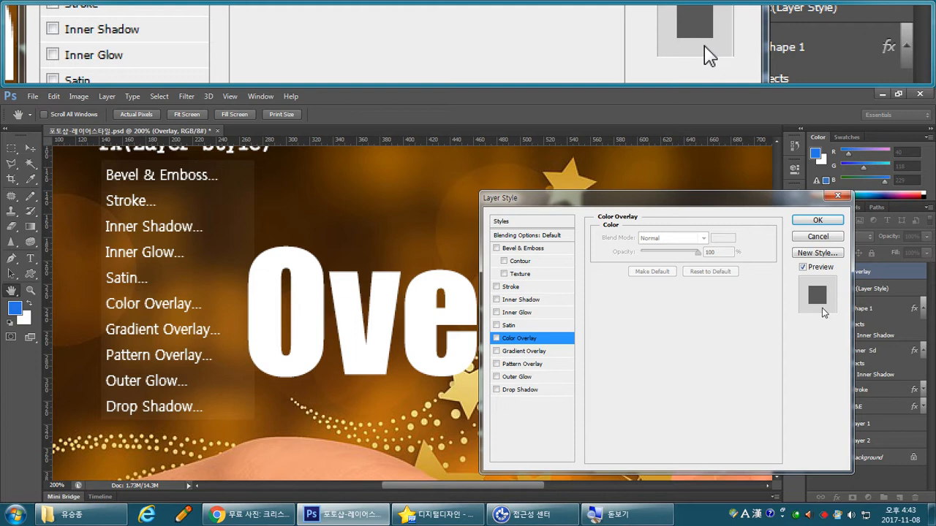
pyautogui.click(497, 338)
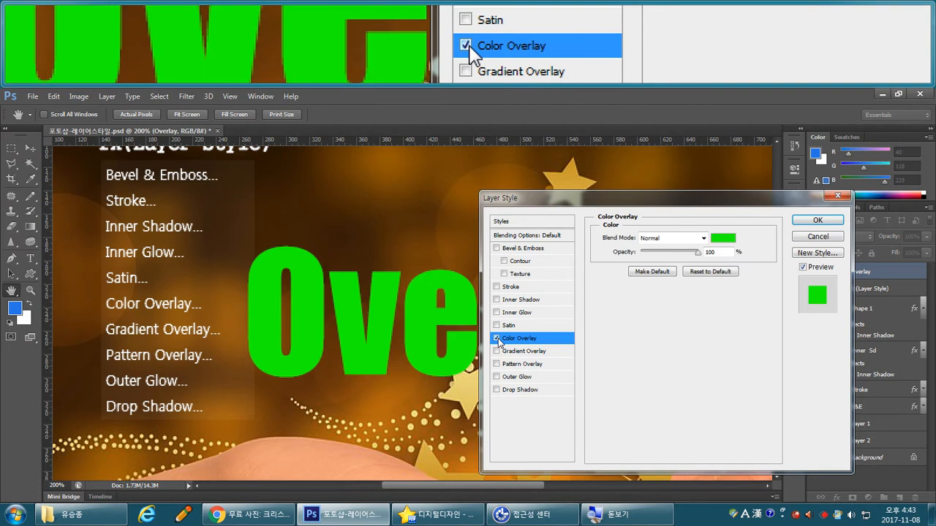
pyautogui.click(667, 252)
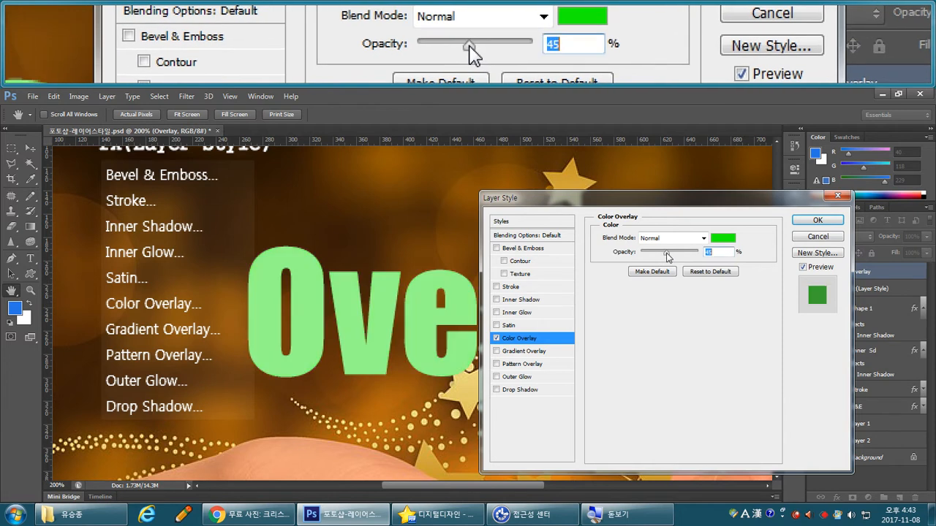
pyautogui.moveTo(666, 253); pyautogui.dragTo(665, 250)
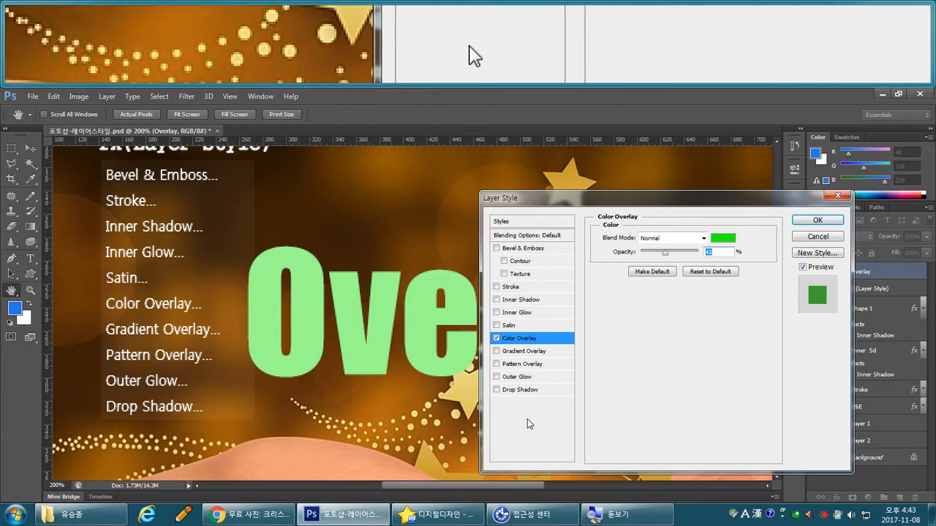
# Turn off the Overlay text's Color Overlay and add a Gradient Overlay with the Chrome preset instead
pyautogui.click(497, 339)
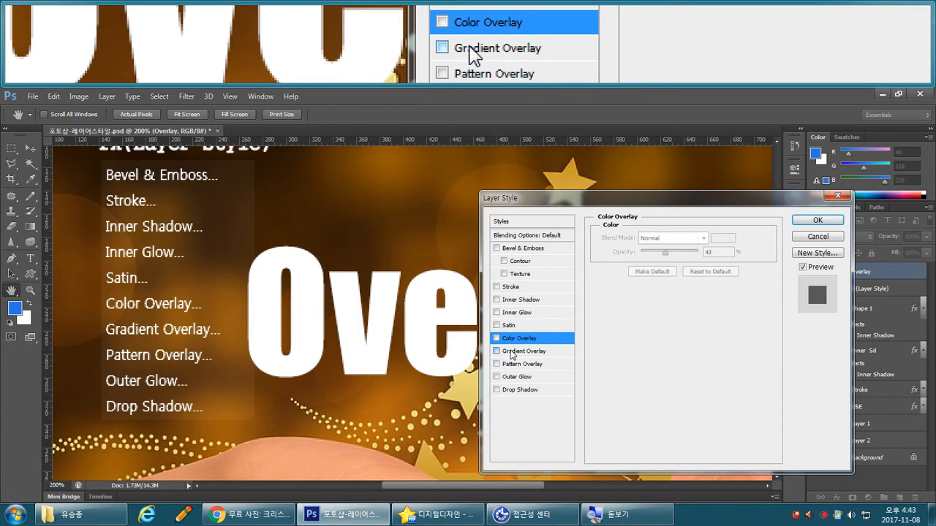
pyautogui.click(510, 353)
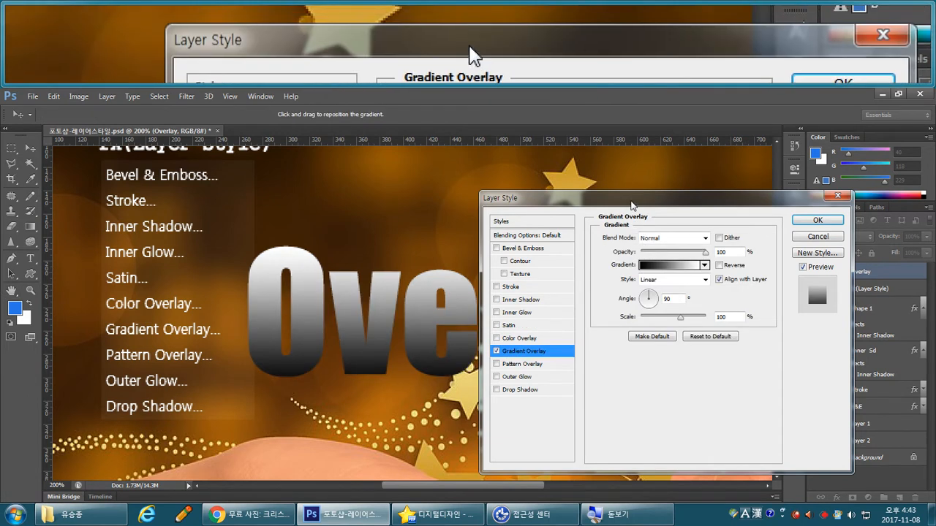
pyautogui.moveTo(627, 204); pyautogui.dragTo(680, 210)
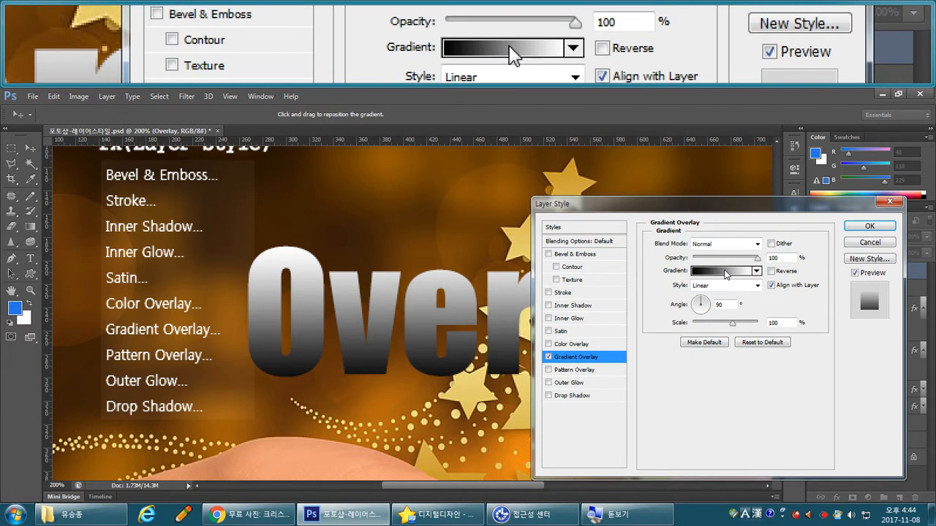
pyautogui.click(726, 272)
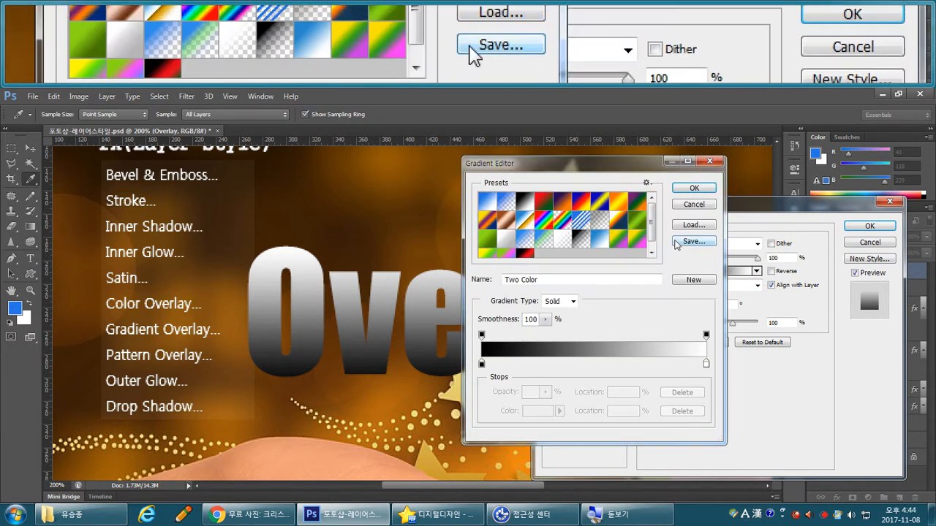
pyautogui.click(528, 224)
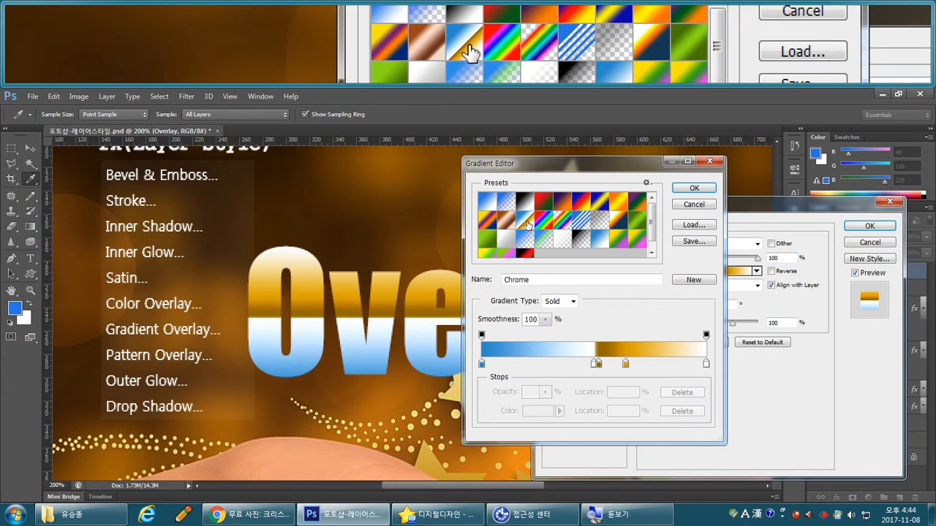
pyautogui.click(692, 189)
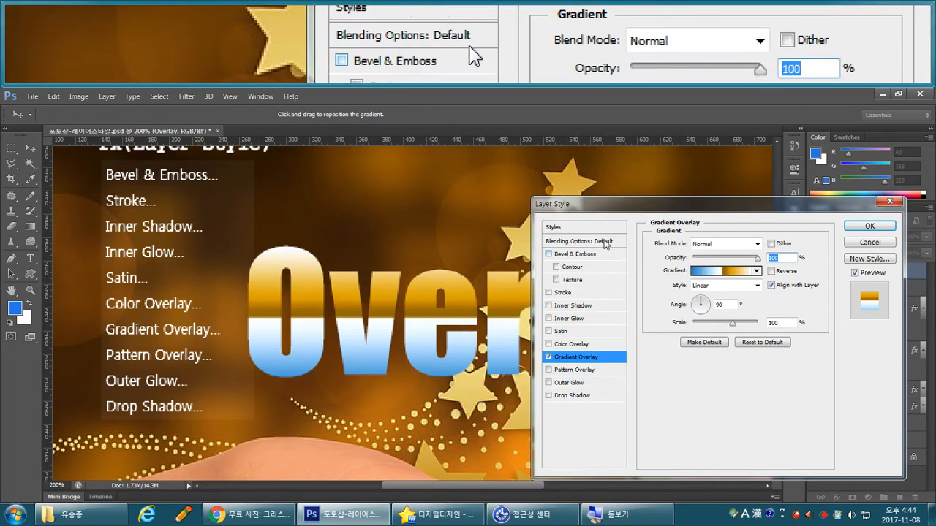
# Set the gradient overlay's angle to 168°, switch it to the Orange, Yellow, Orange preset and shift the gradient slightly within the text
pyautogui.hotkey('ctrl', '-')
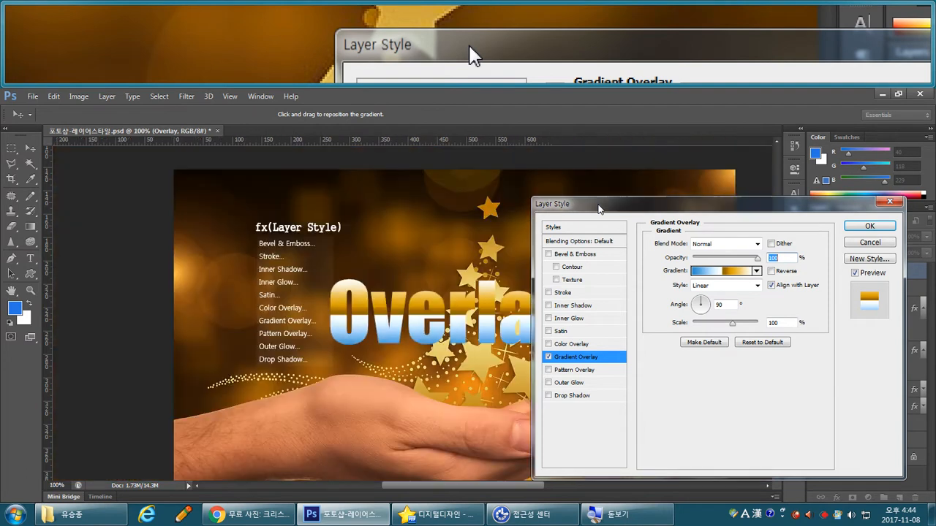
pyautogui.click(687, 306)
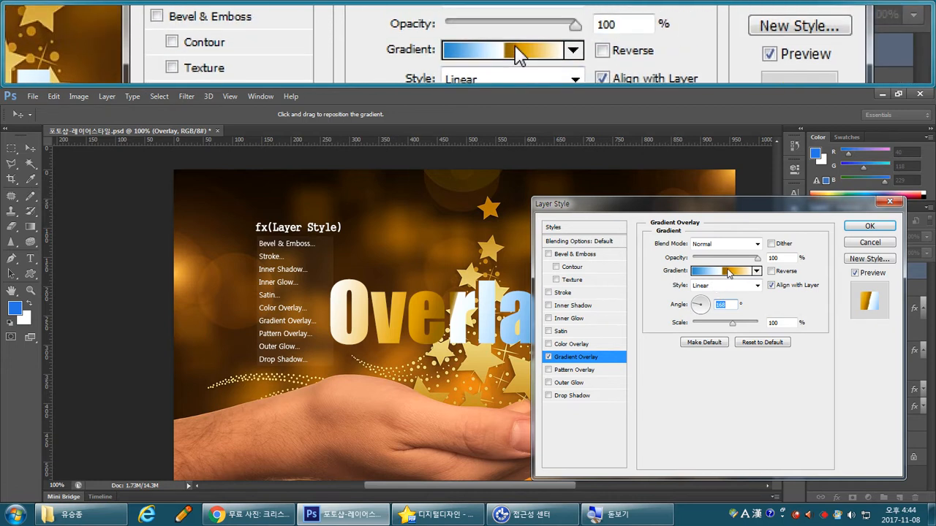
pyautogui.click(726, 272)
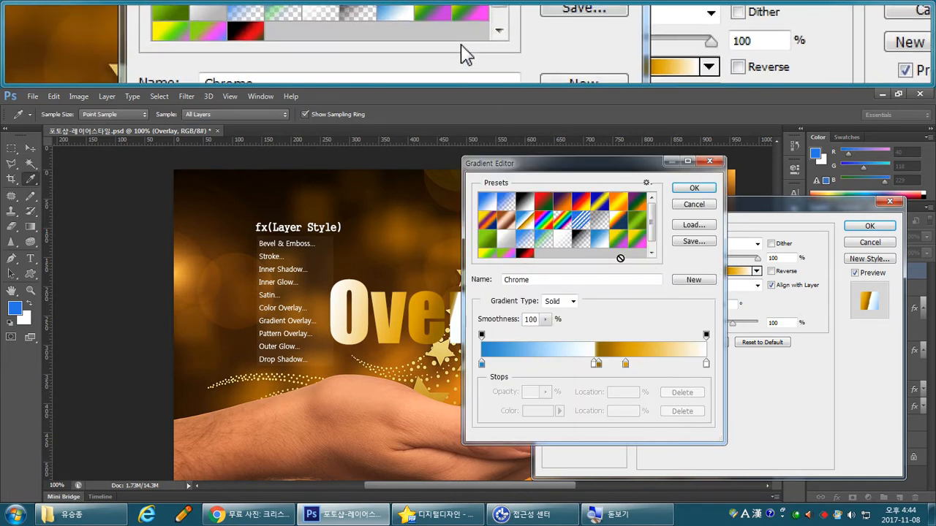
pyautogui.click(618, 202)
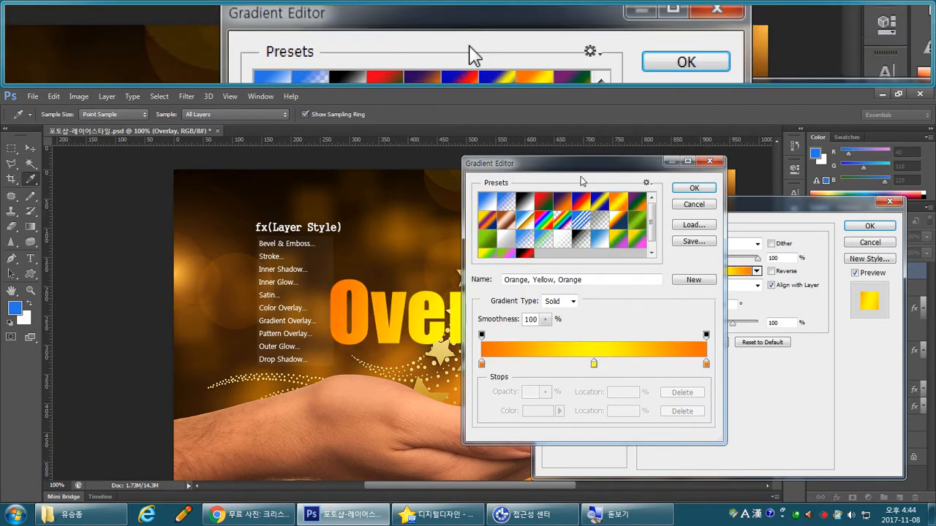
pyautogui.moveTo(552, 156); pyautogui.dragTo(649, 168)
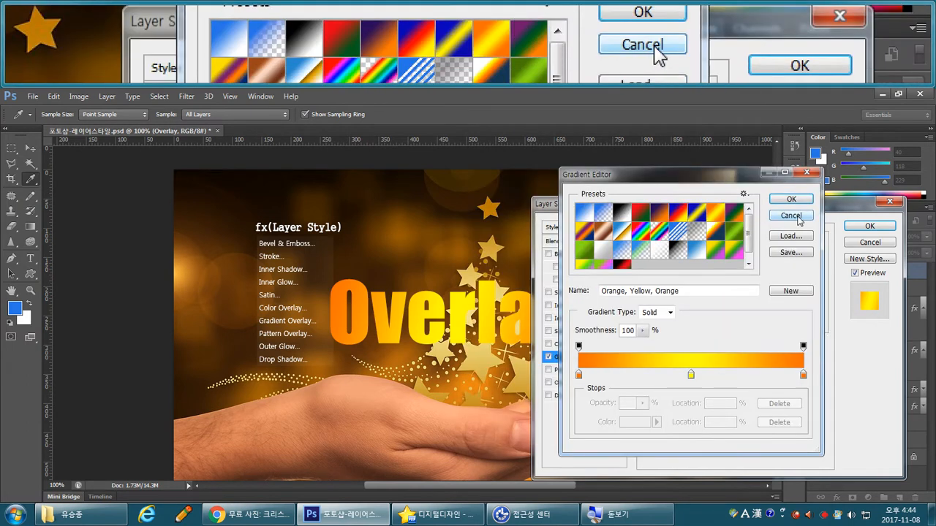
pyautogui.click(791, 199)
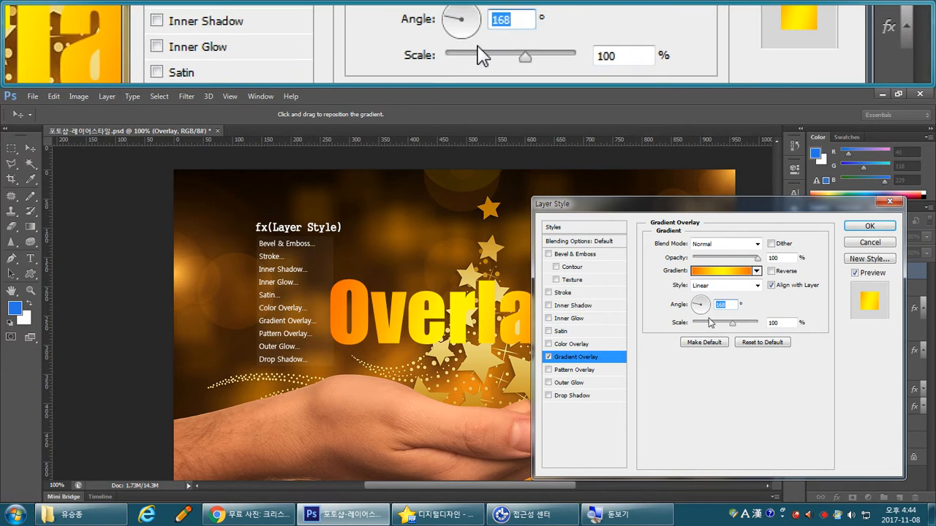
pyautogui.moveTo(454, 322)
pyautogui.mouseDown()
pyautogui.moveTo(378, 317)
pyautogui.moveTo(484, 326)
pyautogui.moveTo(358, 317)
pyautogui.moveTo(403, 332)
pyautogui.moveTo(458, 330)
pyautogui.mouseUp()
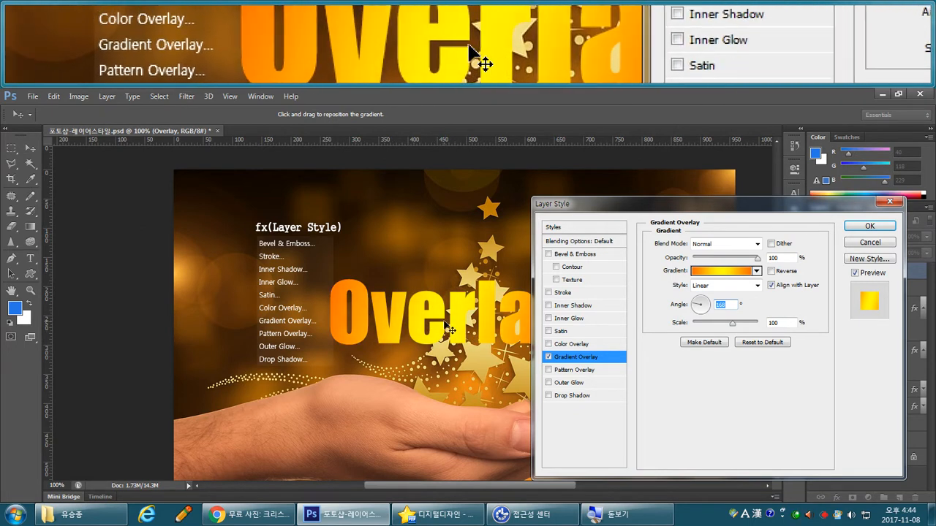
# Add an Inner Bevel to the Overlay text with Bevel & Emboss and set its light angle to 99° and altitude to 58°
pyautogui.moveTo(574, 205); pyautogui.dragTo(507, 181)
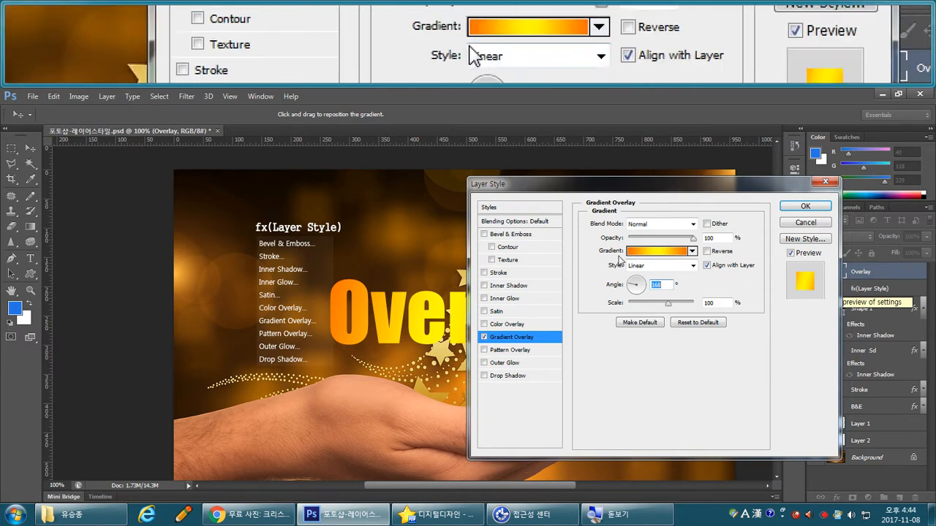
pyautogui.click(502, 234)
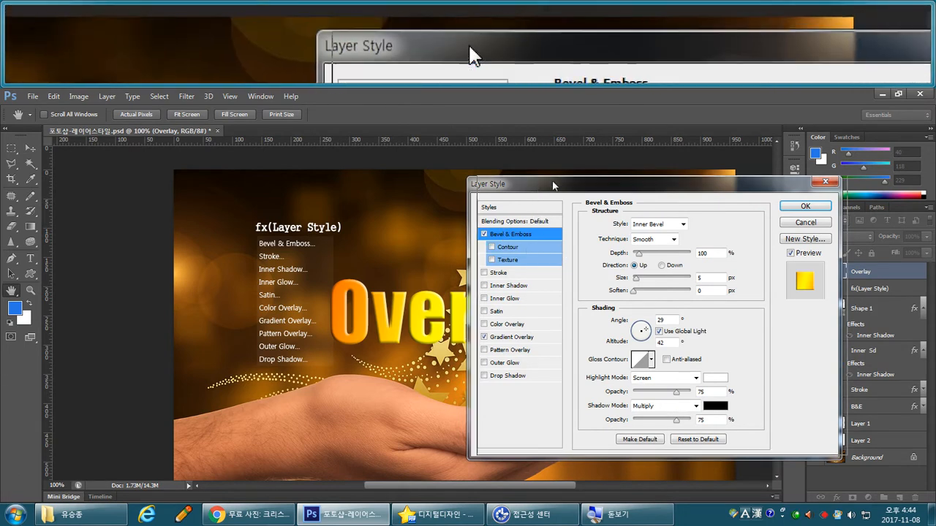
pyautogui.moveTo(538, 188); pyautogui.dragTo(622, 176)
pyautogui.hotkey('ctrl', '+')
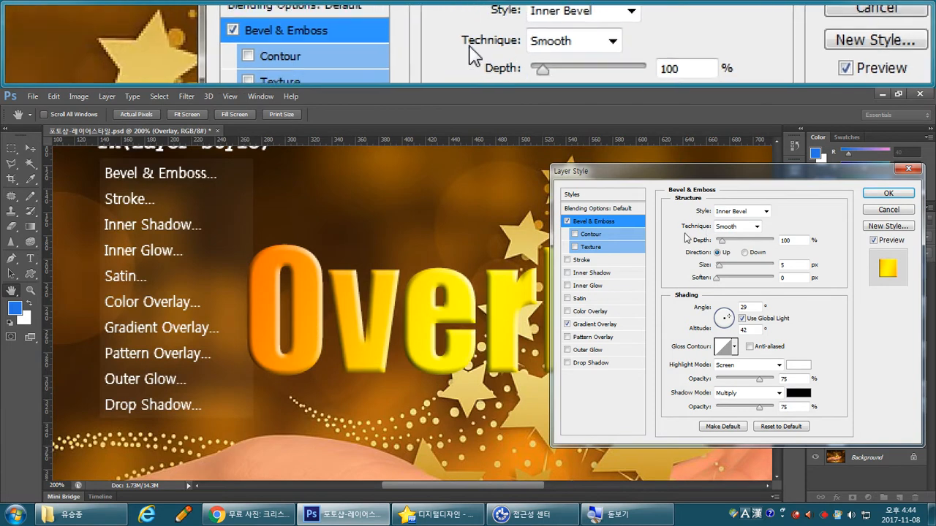
pyautogui.click(724, 318)
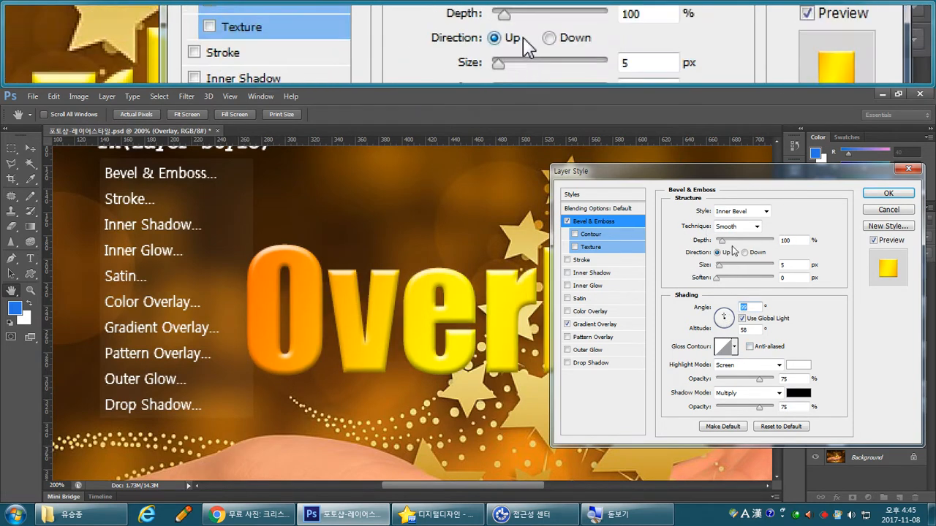
# Try the Outer Bevel style with the Smooth technique on the Overlay text
pyautogui.click(740, 218)
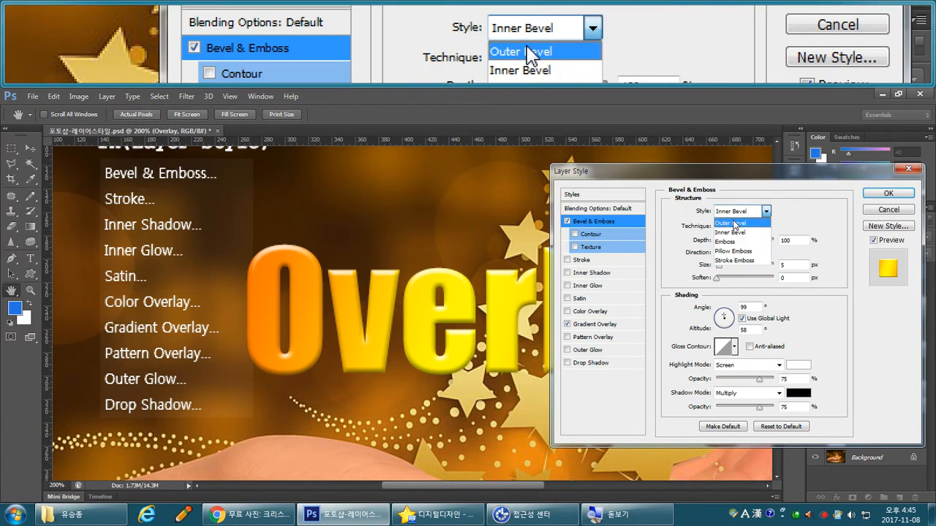
pyautogui.click(734, 223)
pyautogui.click(735, 226)
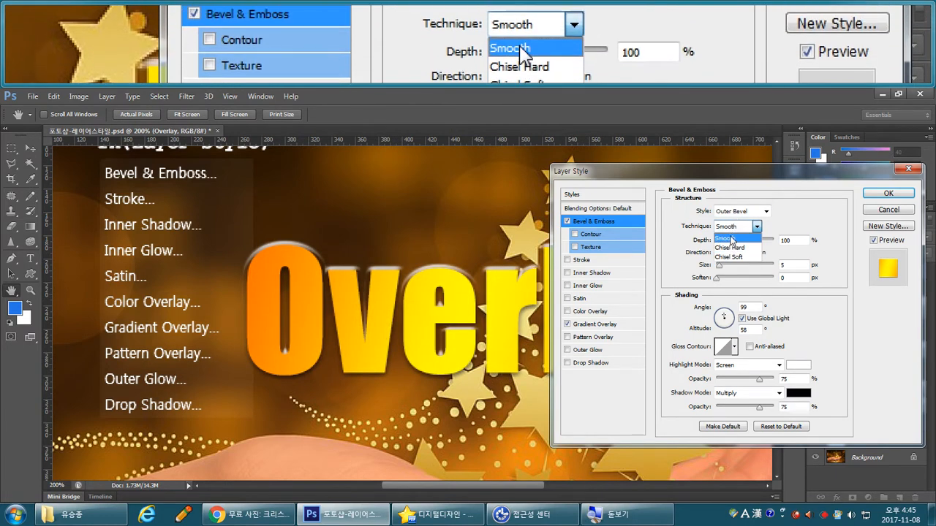
pyautogui.click(727, 238)
# Return the bevel style to Inner Bevel and set its depth to 511%, size to 7 px and shadow opacity to 47%
pyautogui.click(733, 212)
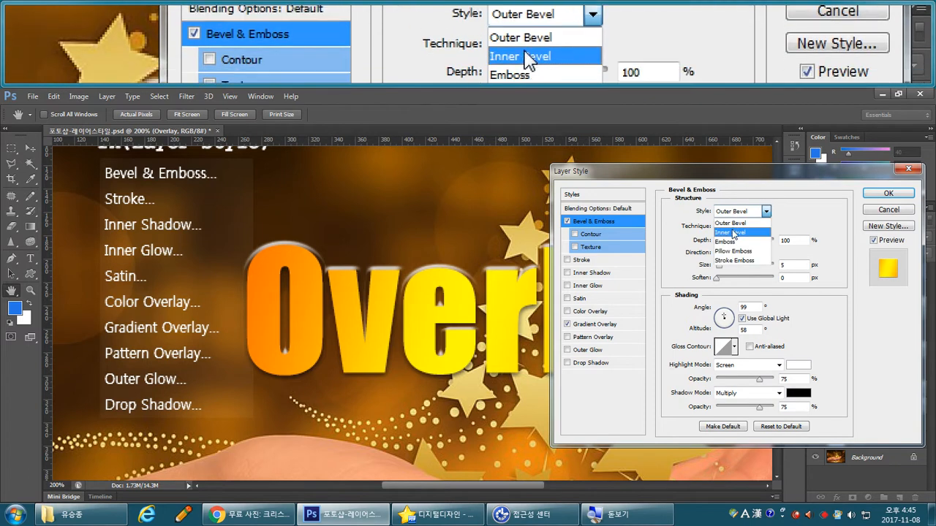
pyautogui.click(729, 231)
pyautogui.moveTo(719, 265); pyautogui.dragTo(746, 240)
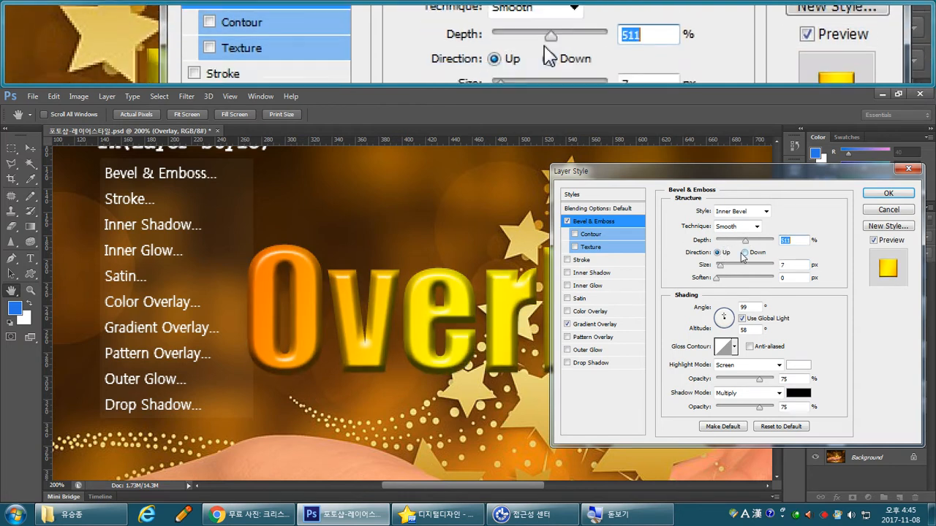
pyautogui.moveTo(760, 407); pyautogui.dragTo(740, 409)
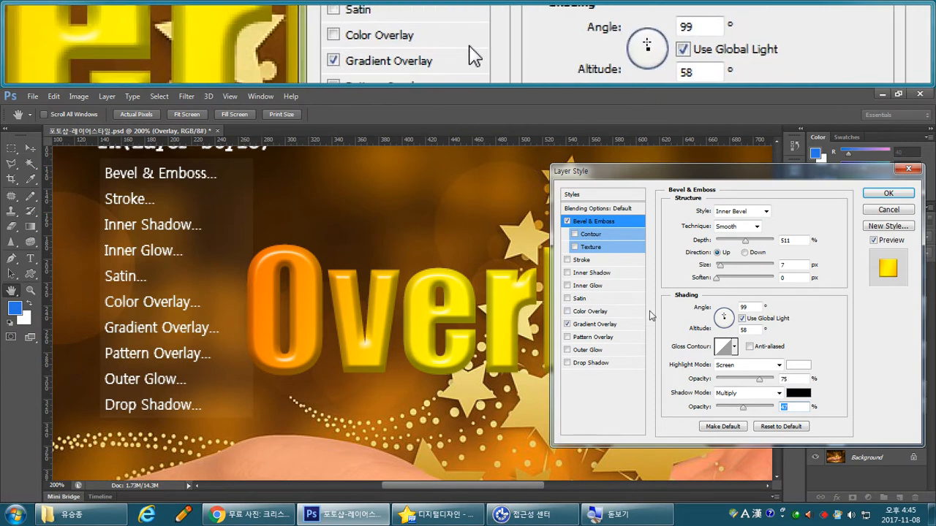
# Turn off the Overlay text's Bevel & Emboss and Gradient Overlay and add a Pattern Overlay instead
pyautogui.click(567, 222)
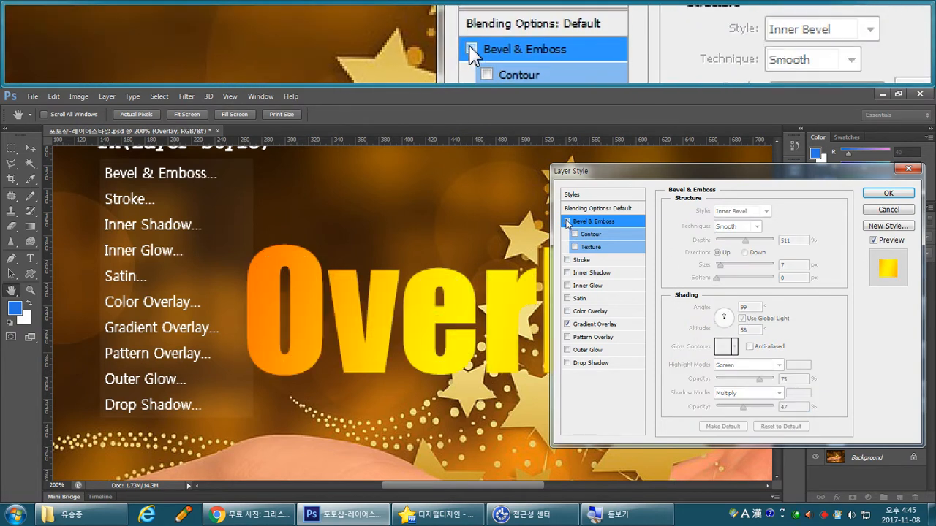
pyautogui.click(567, 324)
pyautogui.click(573, 339)
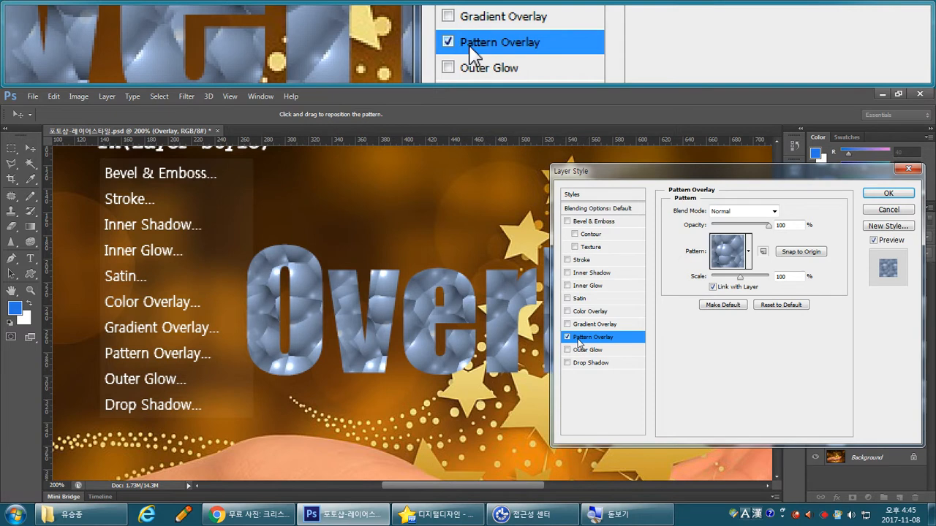
# Fill the Overlay text with the first blue light bulb pattern and reduce the pattern's scale to about half
pyautogui.click(748, 252)
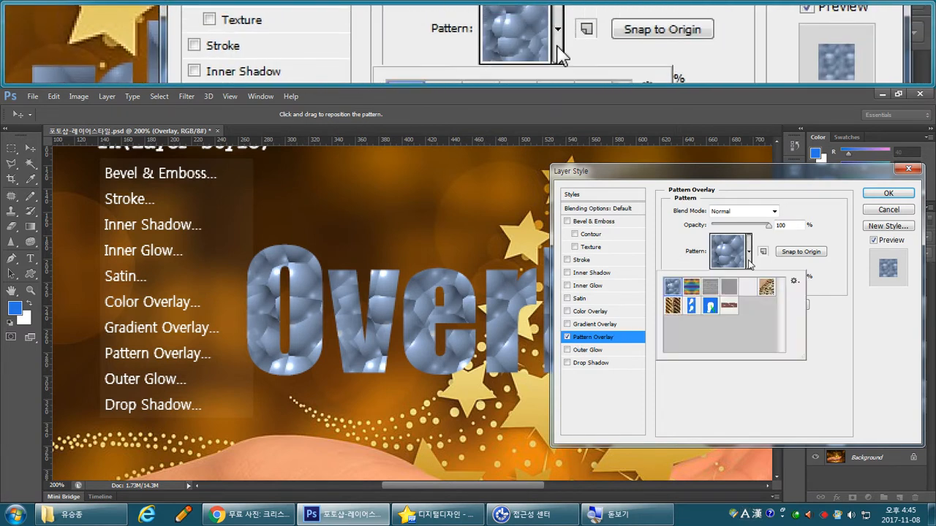
pyautogui.click(691, 305)
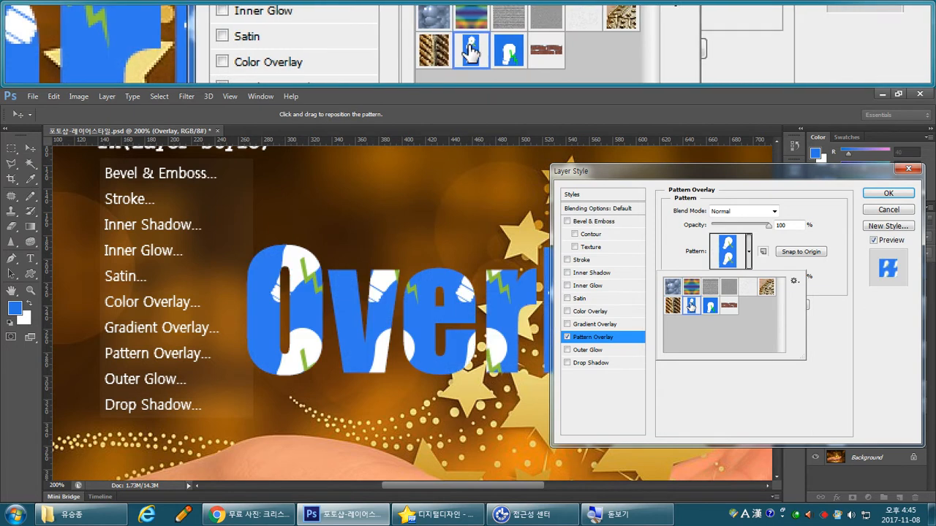
pyautogui.click(835, 316)
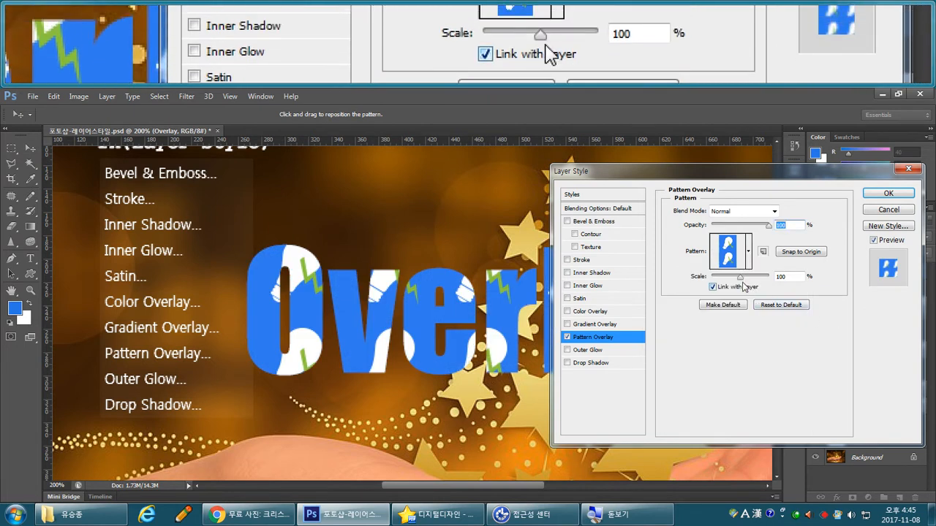
pyautogui.moveTo(741, 281); pyautogui.dragTo(730, 282)
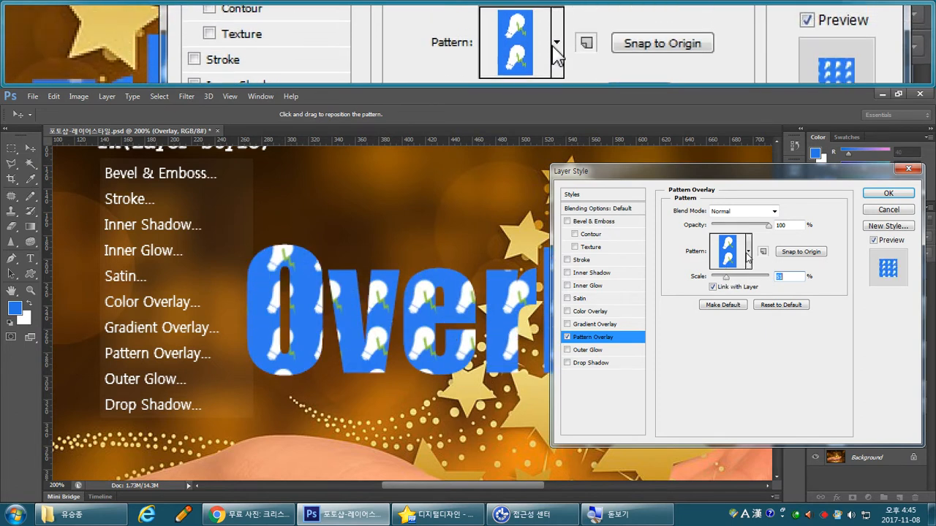
# Switch the Overlay text's pattern to the red brick wall and set the pattern scale to 35%
pyautogui.click(748, 252)
pyautogui.click(728, 308)
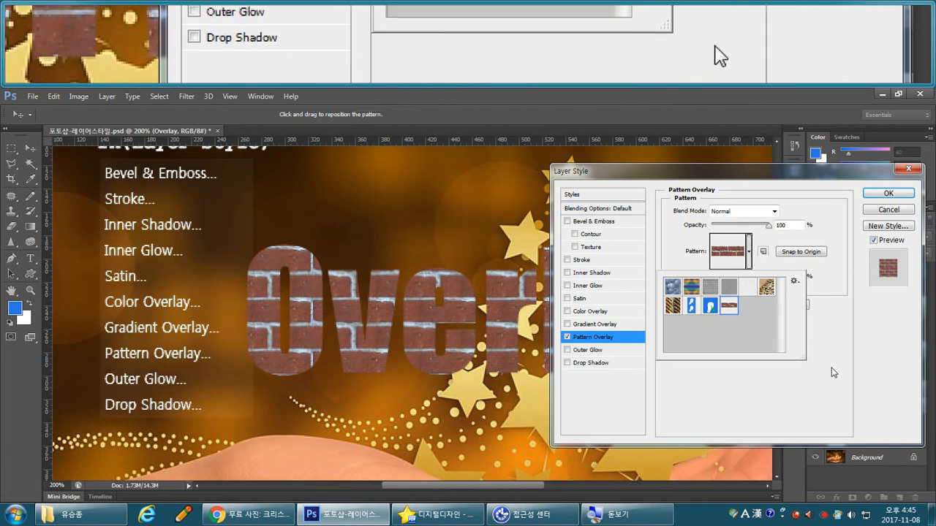
pyautogui.click(767, 333)
pyautogui.moveTo(726, 277); pyautogui.dragTo(721, 284)
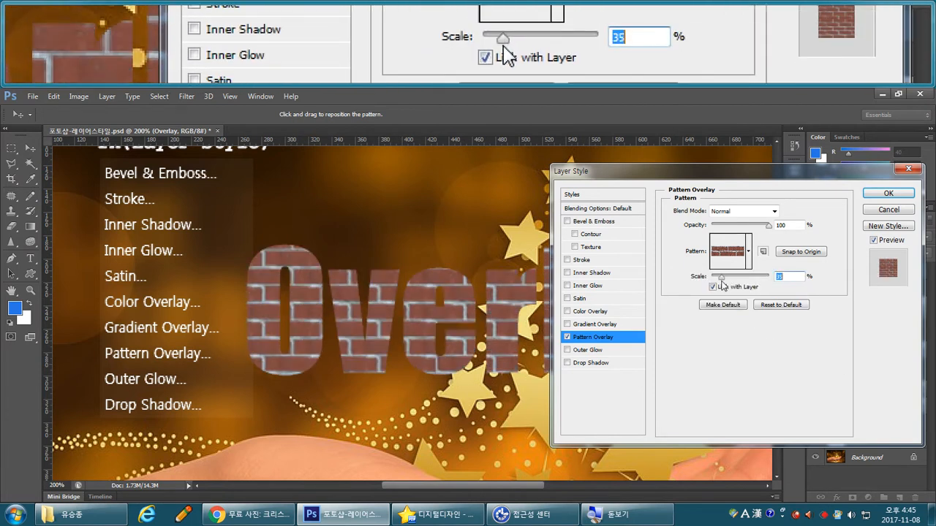
# Briefly check Bevel & Emboss on the brick text, turn it back off, and add a Drop Shadow
pyautogui.click(578, 222)
pyautogui.click(567, 221)
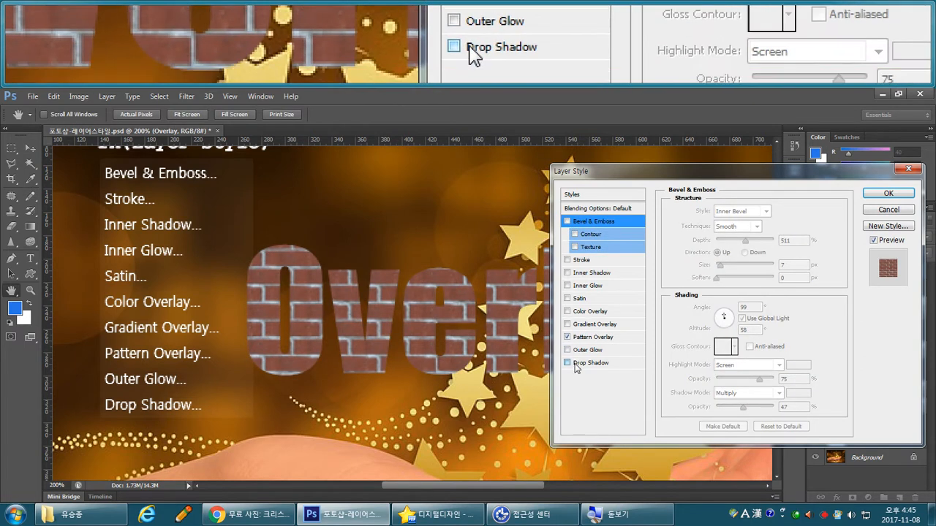
pyautogui.click(576, 363)
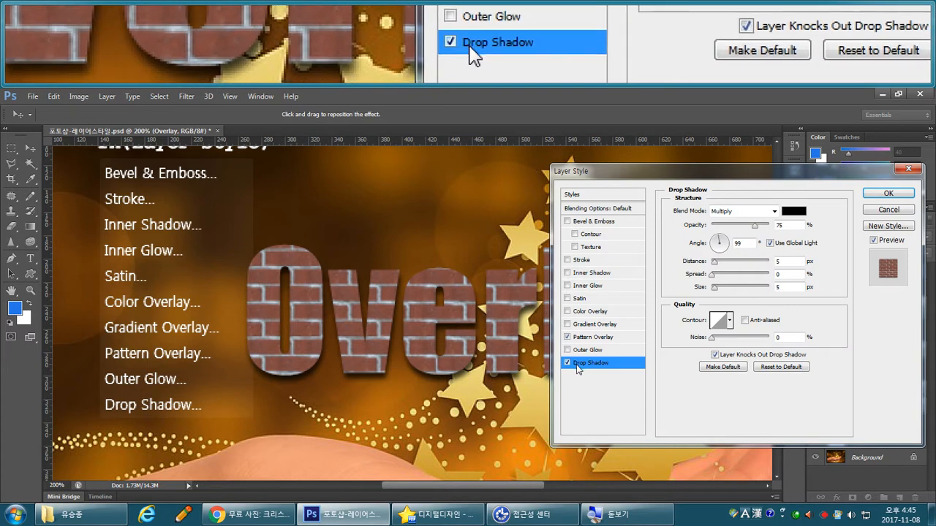
# Turn off the Pattern Overlay, try the green Color Overlay, and replace it with the orange-yellow Gradient Overlay
pyautogui.click(568, 337)
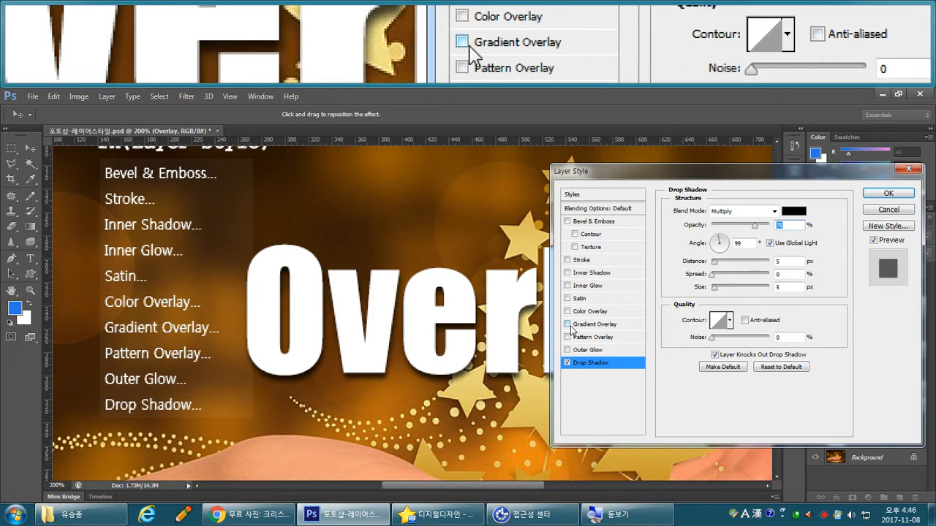
pyautogui.click(574, 314)
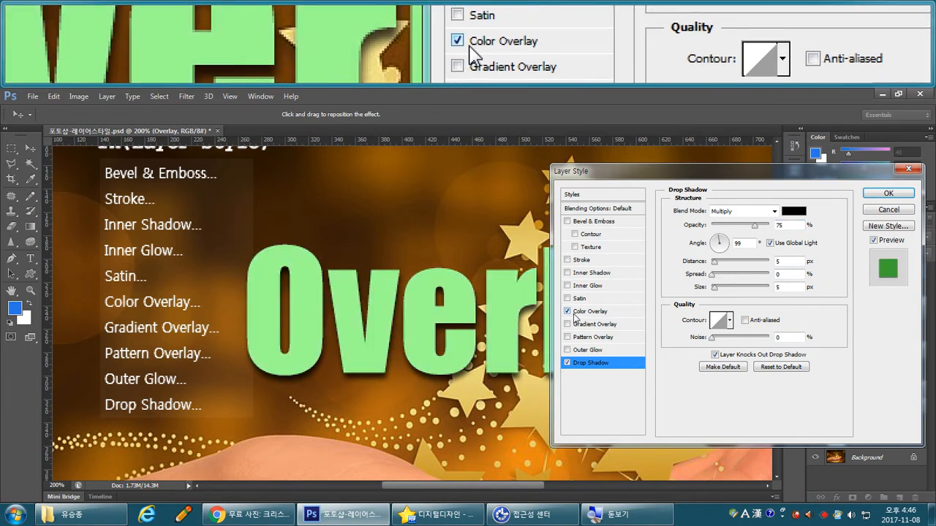
pyautogui.click(574, 313)
pyautogui.click(570, 324)
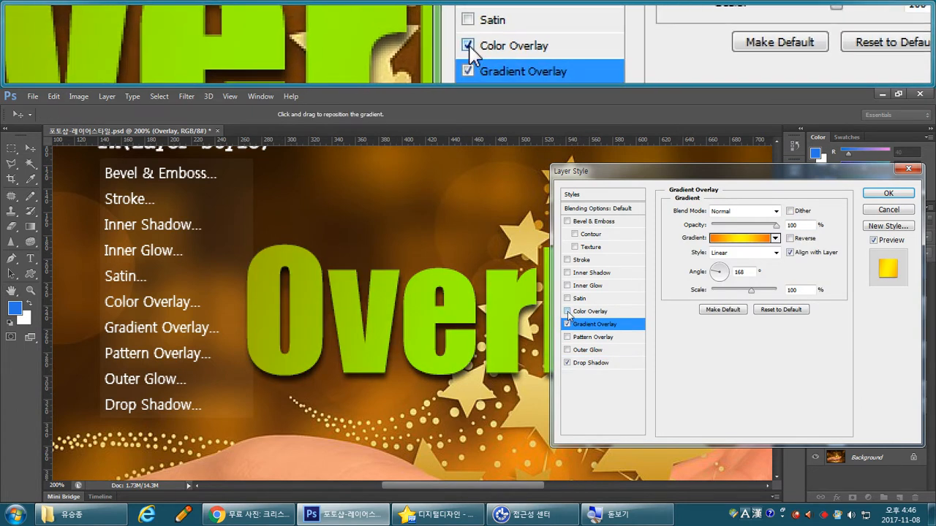
pyautogui.click(567, 311)
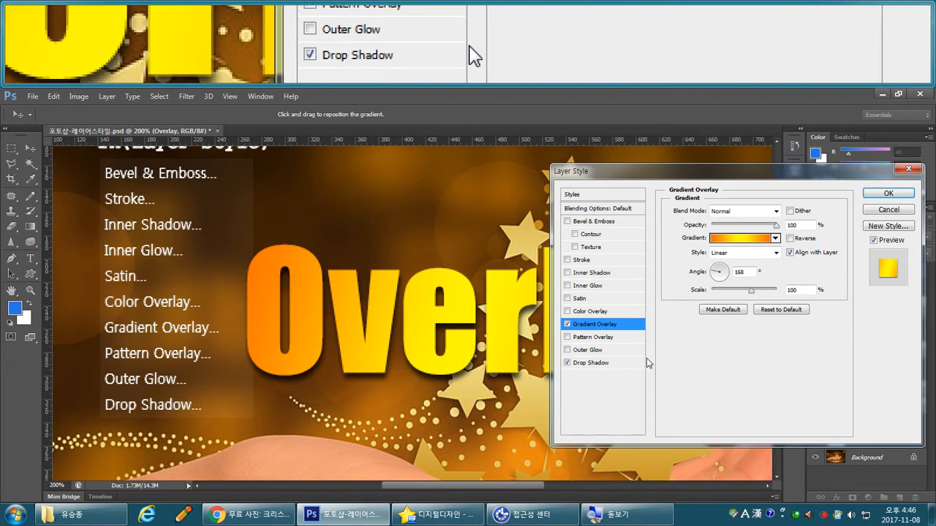
# Save the Overlay text's layer effects as a new style under the suggested name and apply the layer style settings
pyautogui.click(887, 226)
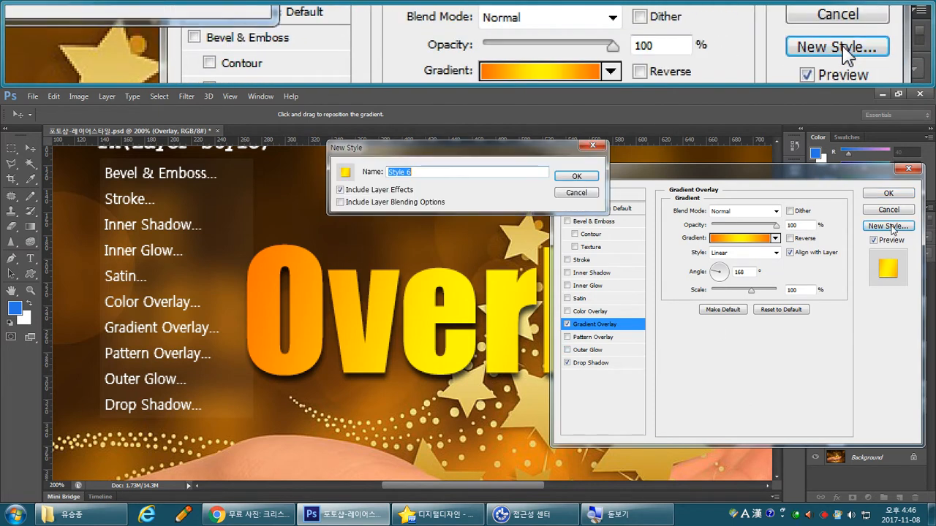
pyautogui.press('Return')
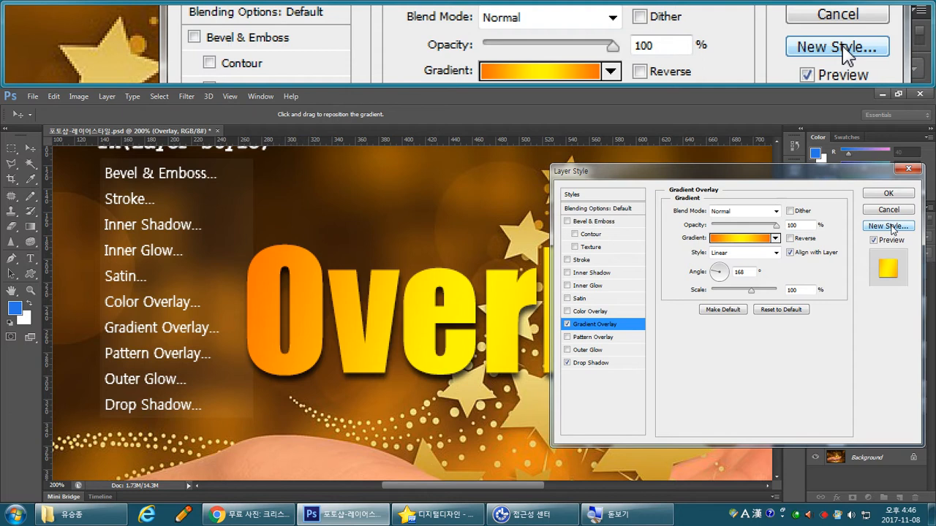
pyautogui.click(888, 193)
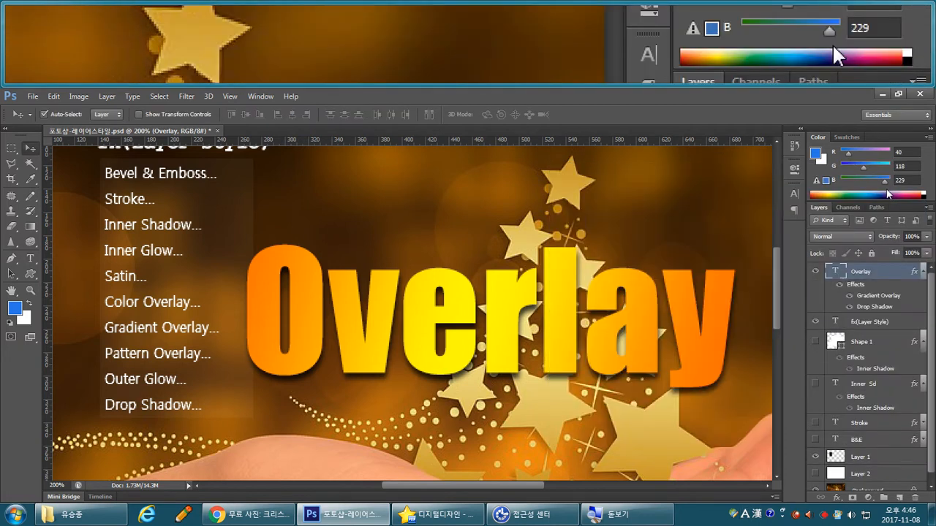
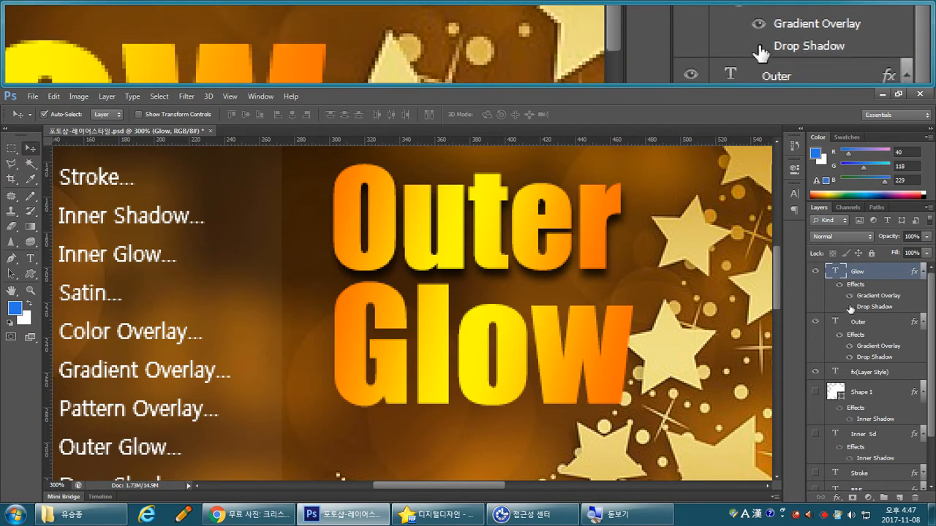
# Select the Outer text layer and hide its Drop Shadow effect
pyautogui.click(565, 250)
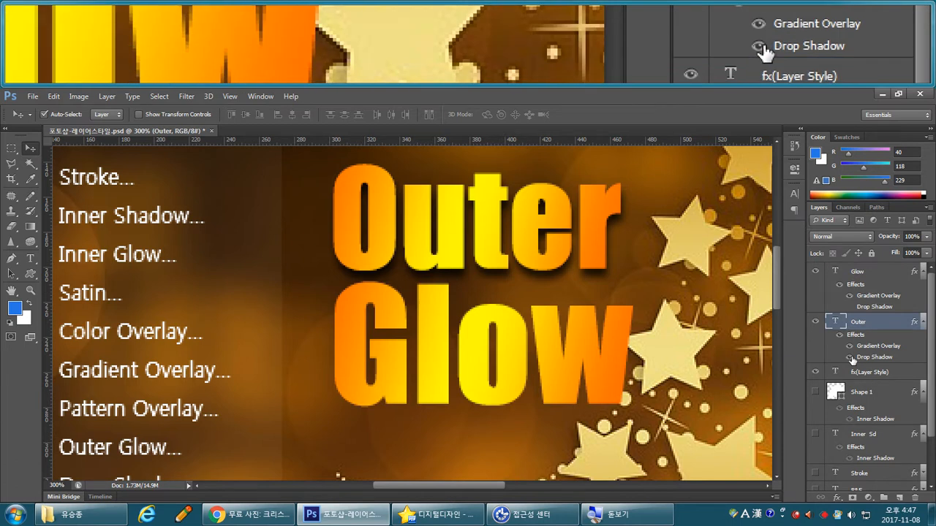
pyautogui.click(850, 357)
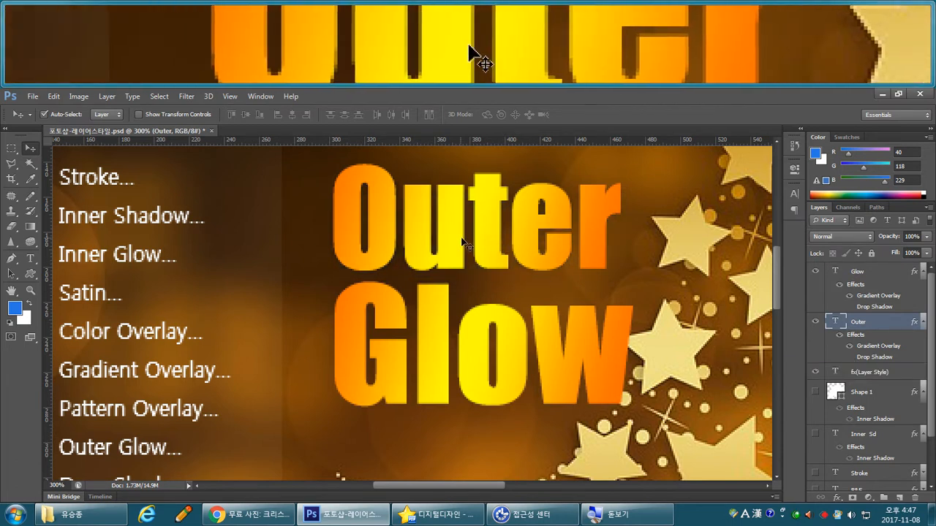
# Add an Outer Glow to the Glow text layer and raise the glow's opacity to 100%
pyautogui.click(442, 298)
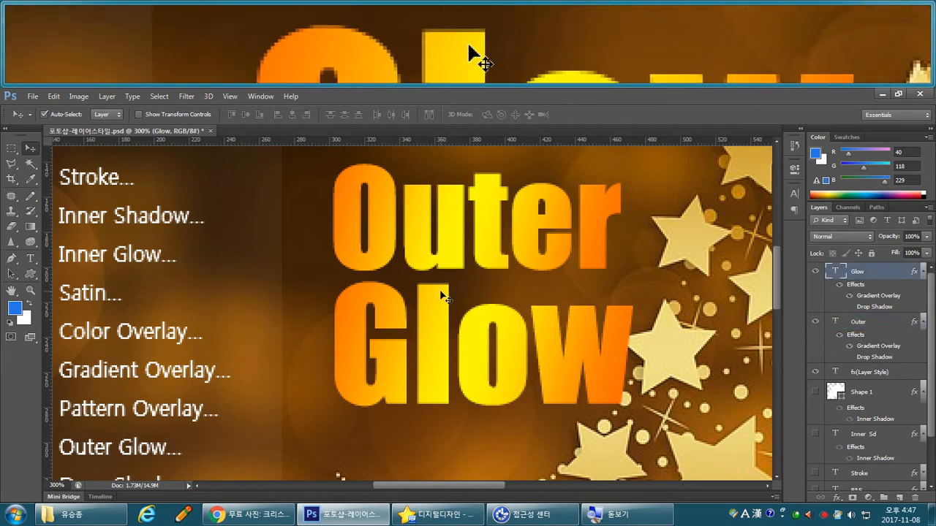
pyautogui.click(837, 500)
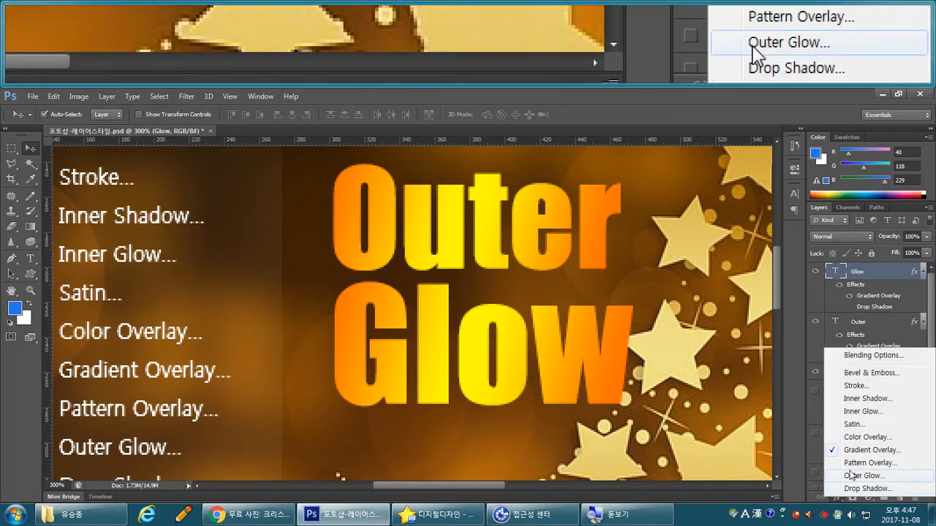
pyautogui.click(853, 475)
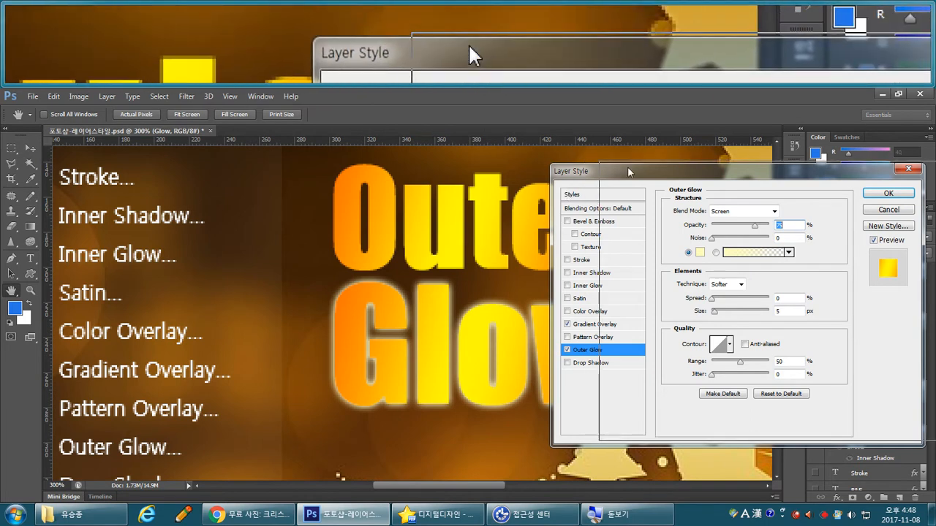
pyautogui.moveTo(572, 170); pyautogui.dragTo(618, 166)
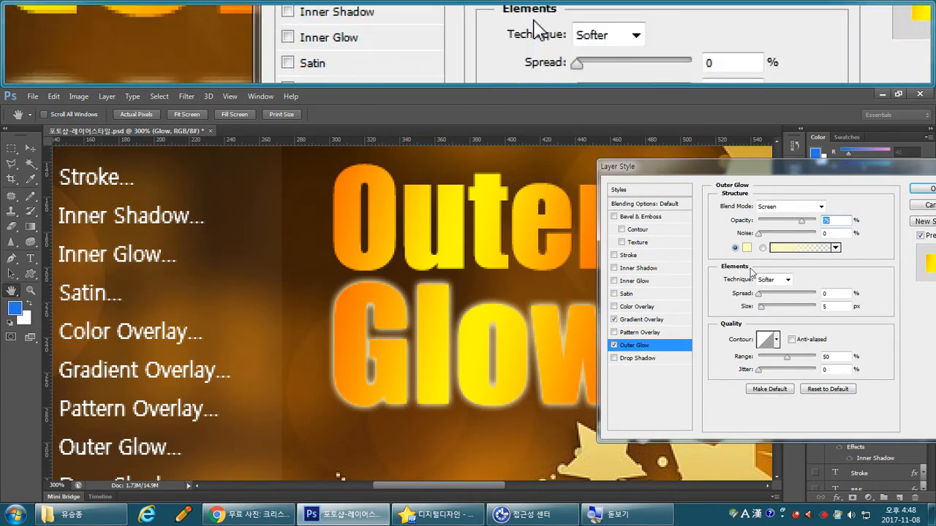
pyautogui.moveTo(801, 220); pyautogui.dragTo(825, 221)
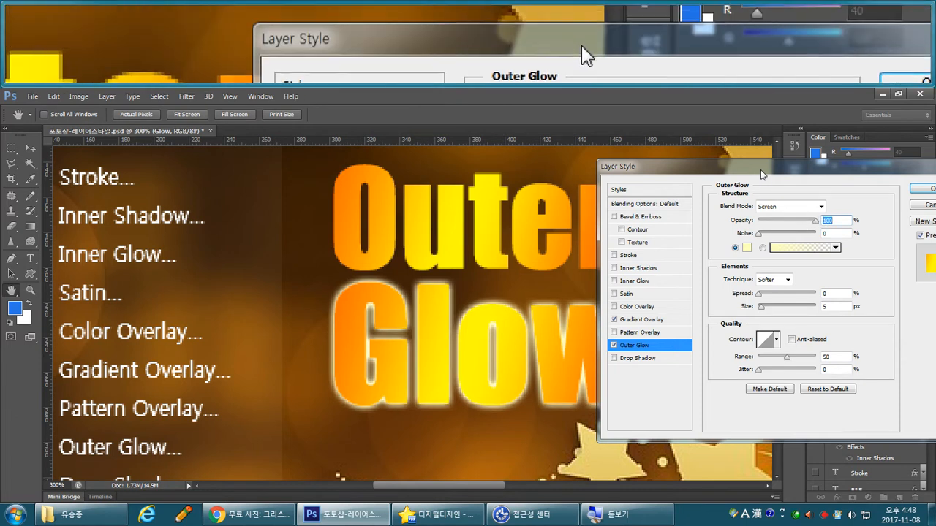
pyautogui.hotkey('ctrl', '-')
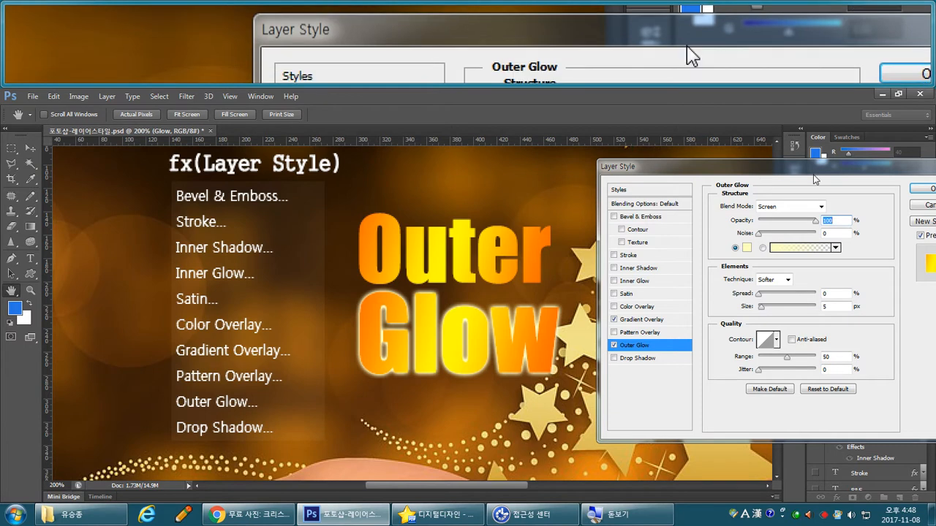
# Change the Glow text's outer glow colour to a fully saturated bright yellow (fefe00)
pyautogui.moveTo(503, 288); pyautogui.dragTo(324, 282)
pyautogui.hotkey('ctrl', '+')
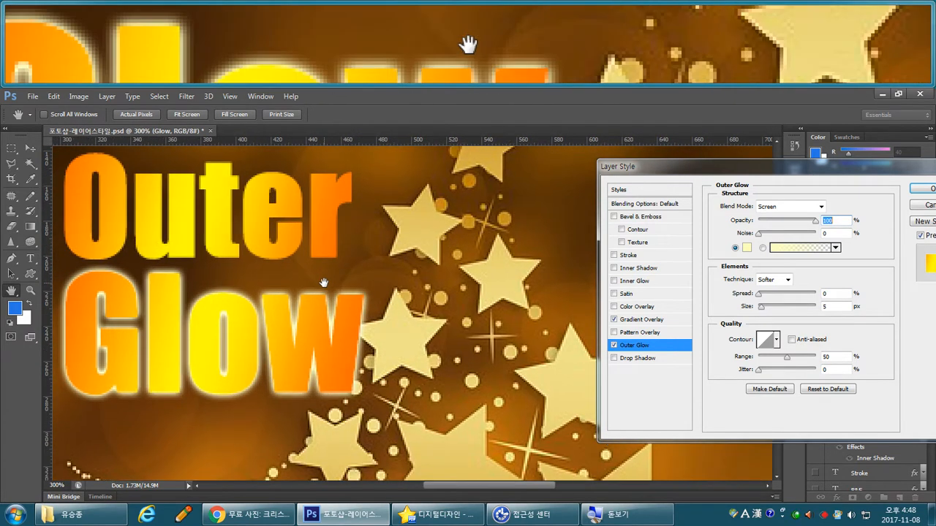
pyautogui.moveTo(668, 166); pyautogui.dragTo(599, 172)
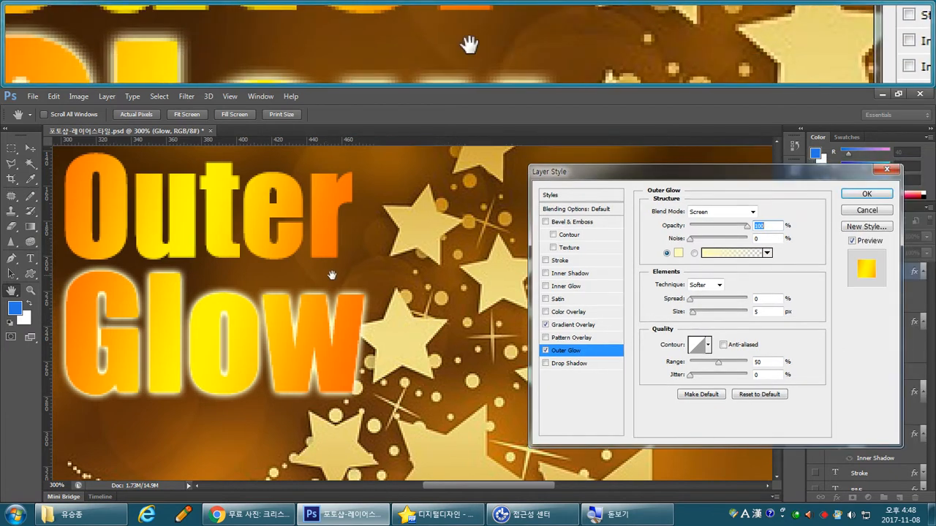
pyautogui.moveTo(327, 275); pyautogui.dragTo(362, 274)
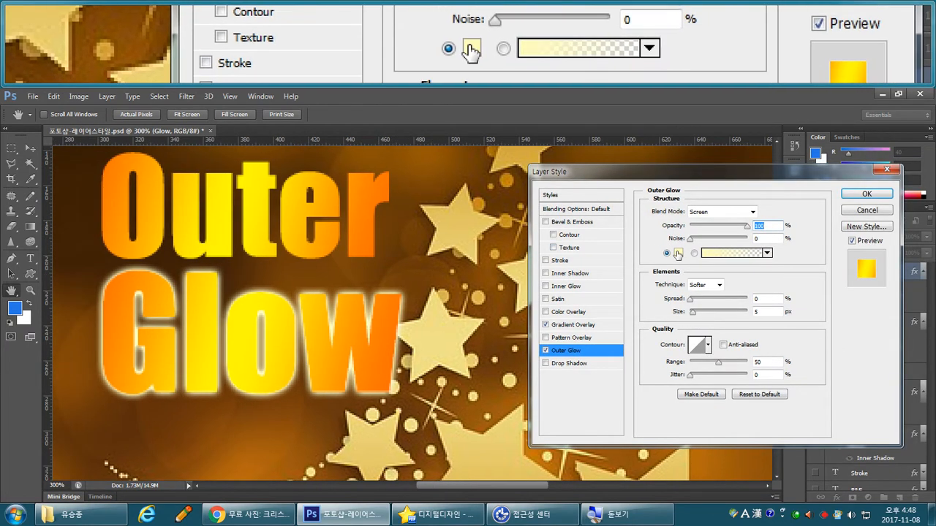
pyautogui.click(677, 253)
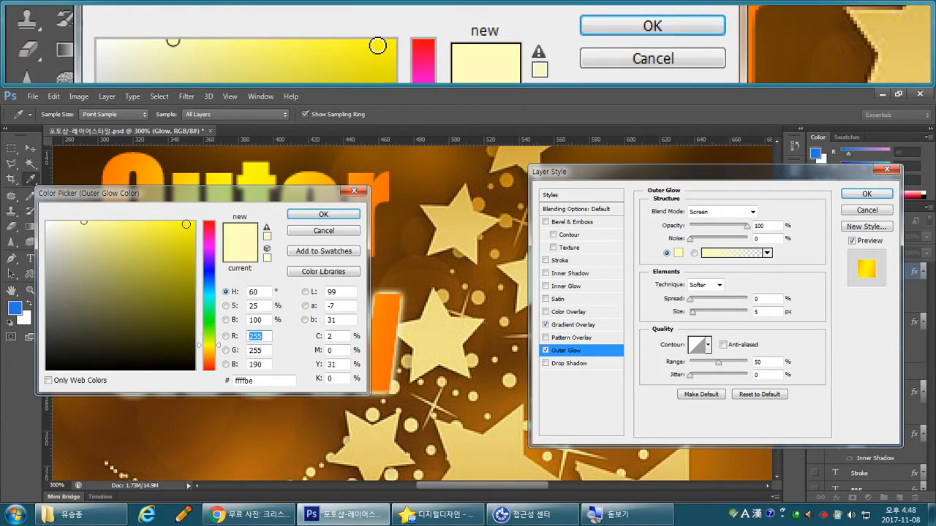
pyautogui.click(188, 224)
pyautogui.click(299, 220)
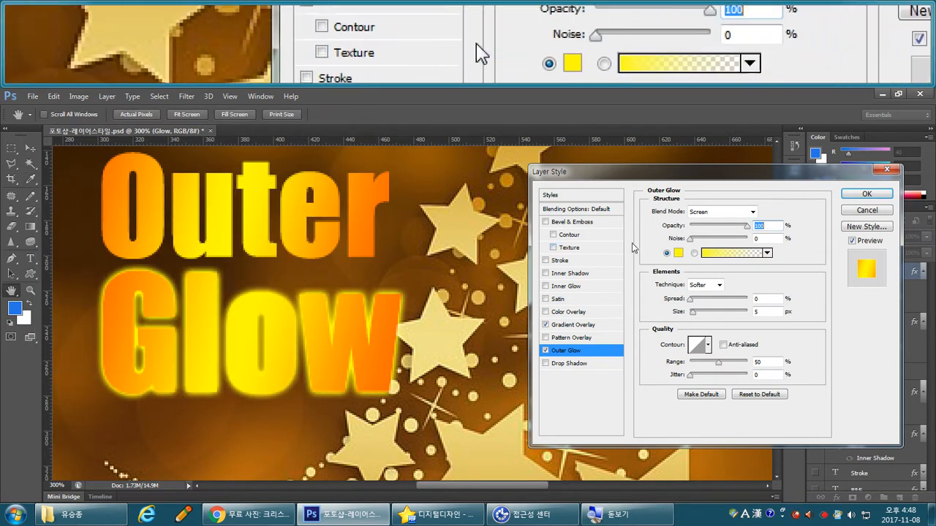
# Change the Glow text's outer glow colour to cyan (00e3fe), keeping the glow's opacity at 100%
pyautogui.click(678, 253)
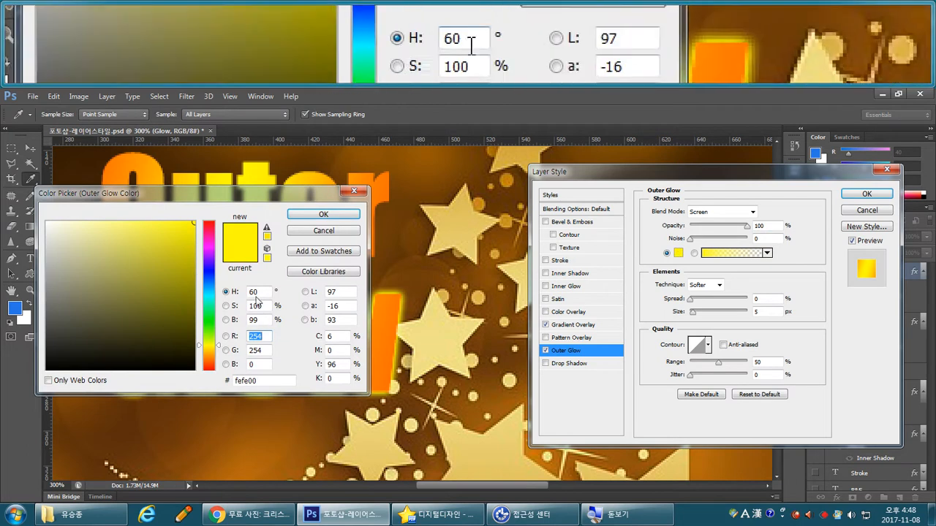
pyautogui.click(211, 294)
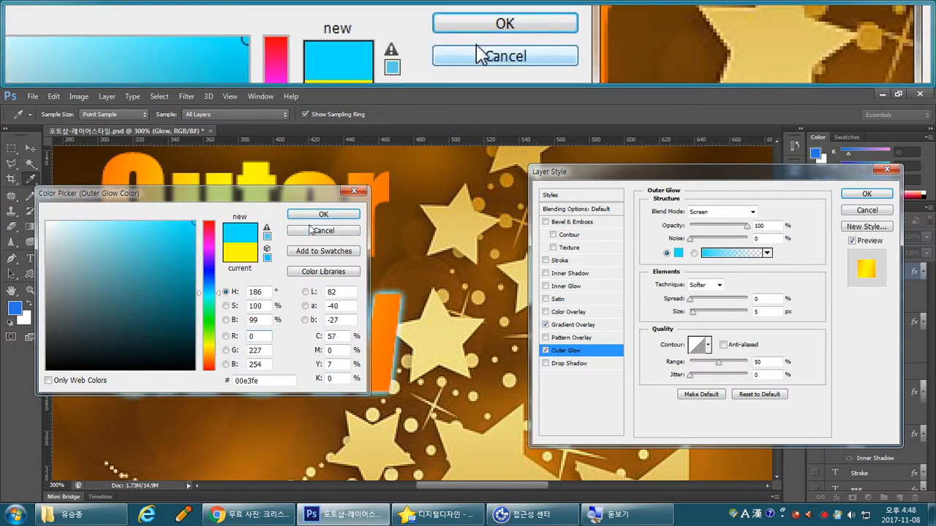
pyautogui.click(310, 213)
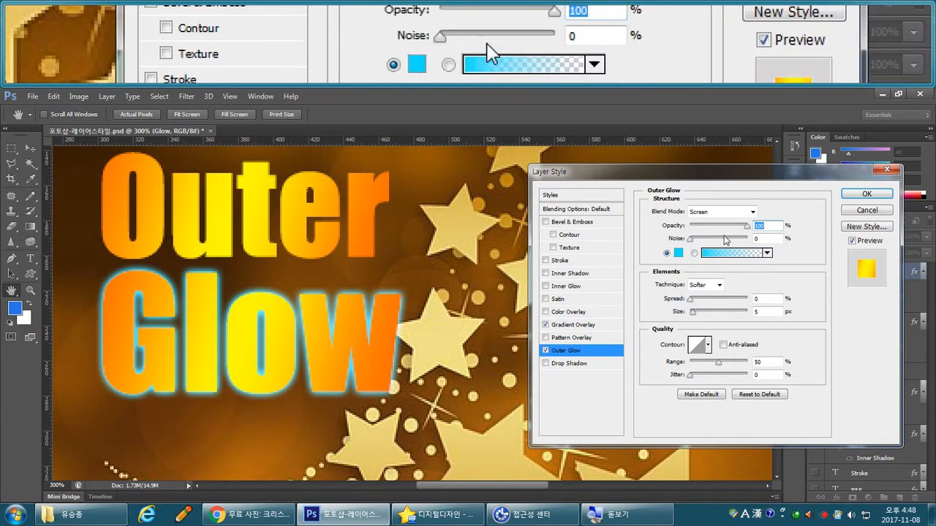
pyautogui.moveTo(744, 231)
pyautogui.mouseDown()
pyautogui.moveTo(705, 228)
pyautogui.moveTo(746, 231)
pyautogui.mouseUp()
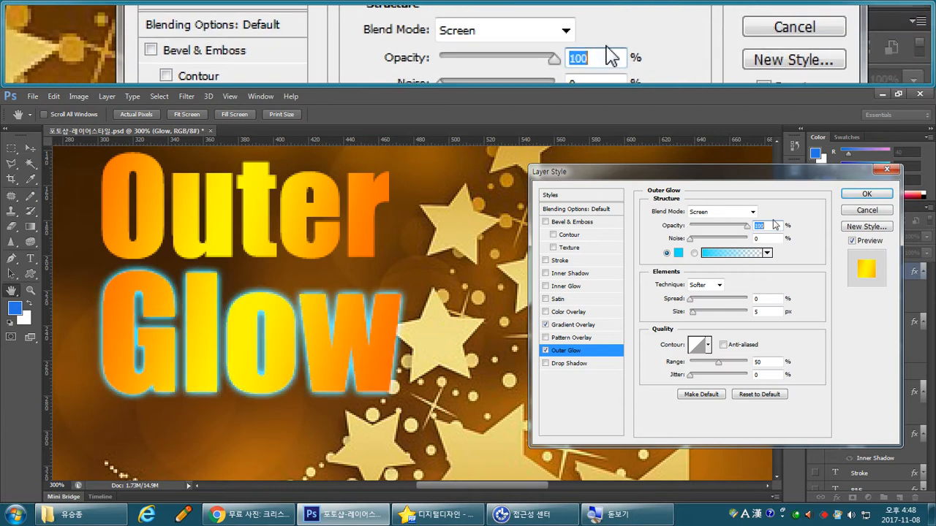
# Try off-white (f8f8f8) and pure black (000000) as the outer glow colour, moving the colour picker off the text
pyautogui.click(678, 253)
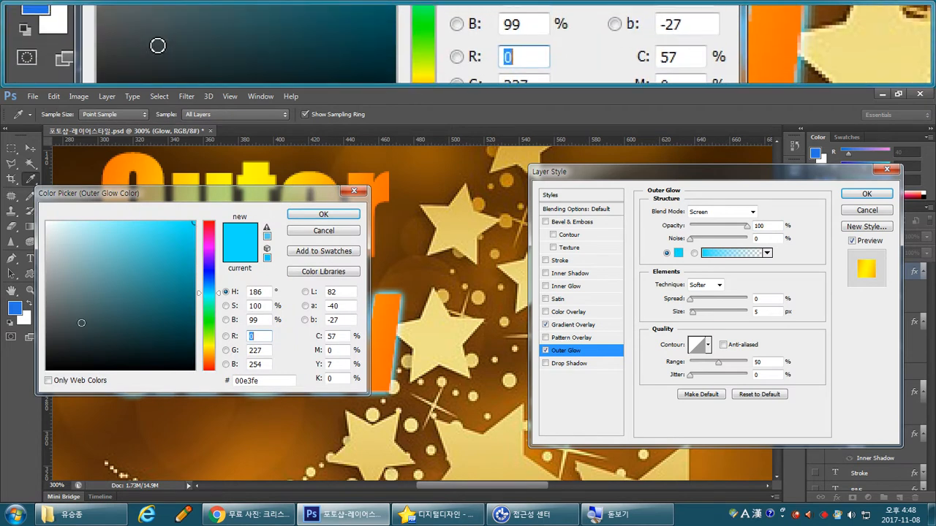
pyautogui.moveTo(106, 193); pyautogui.dragTo(137, 182)
pyautogui.click(76, 214)
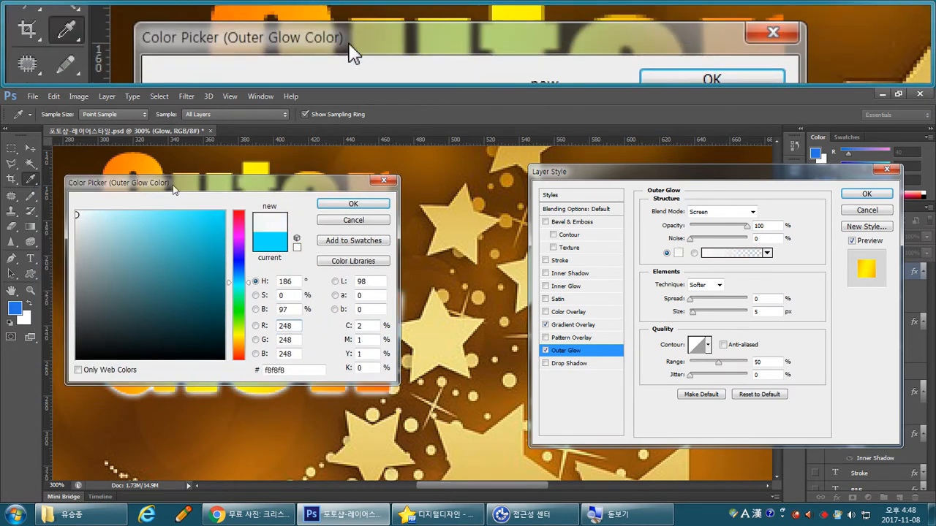
pyautogui.moveTo(170, 192); pyautogui.dragTo(434, 194)
pyautogui.click(364, 302)
pyautogui.moveTo(364, 303); pyautogui.dragTo(338, 370)
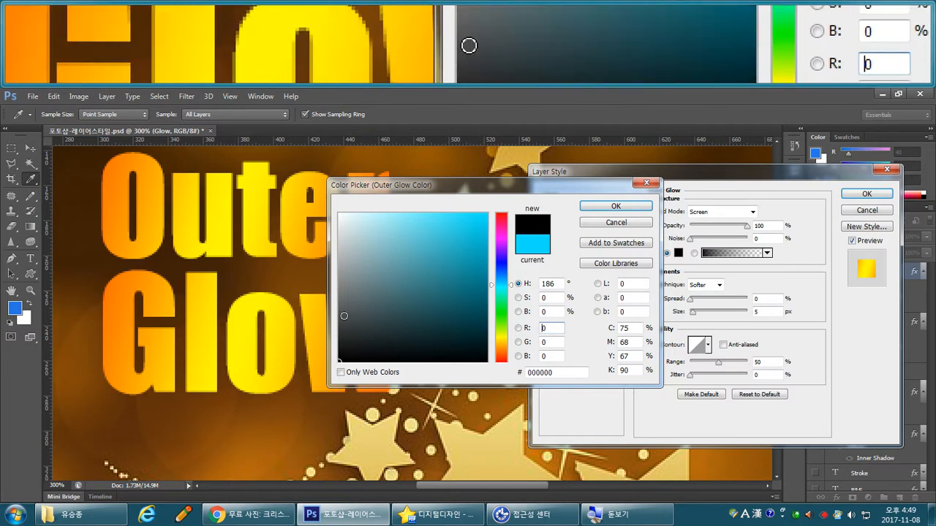
# Compare light and mid-tone outer glow colours: pale f1fafb, cyan 38d3e5, and gold e6cd70 sampled from a star
pyautogui.click(344, 215)
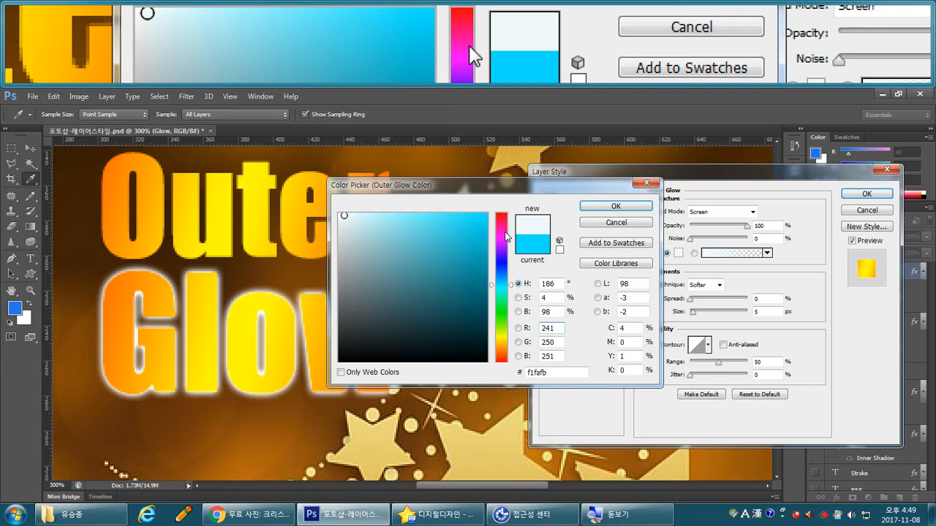
pyautogui.click(423, 220)
pyautogui.click(449, 227)
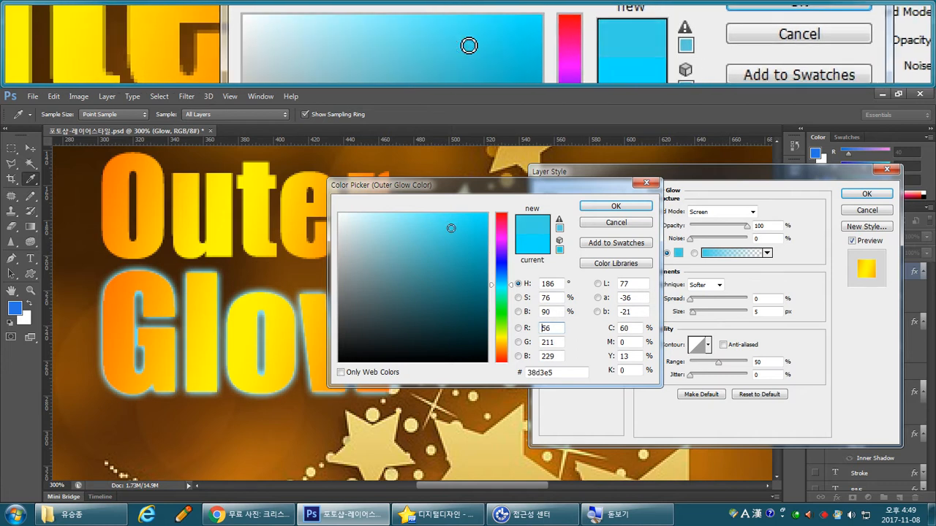
pyautogui.click(451, 228)
pyautogui.click(476, 444)
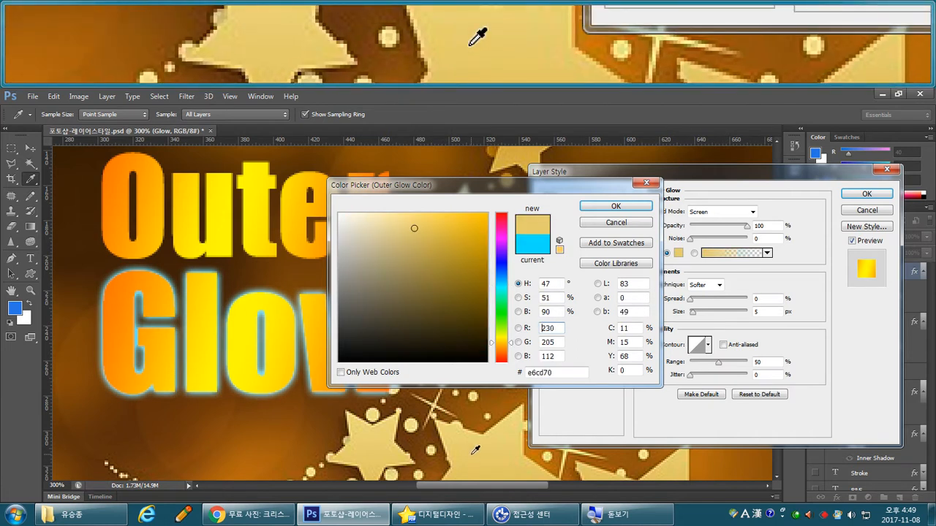
# Set the Glow text's outer glow colour to pure white (ffffff)
pyautogui.moveTo(459, 287); pyautogui.dragTo(462, 207)
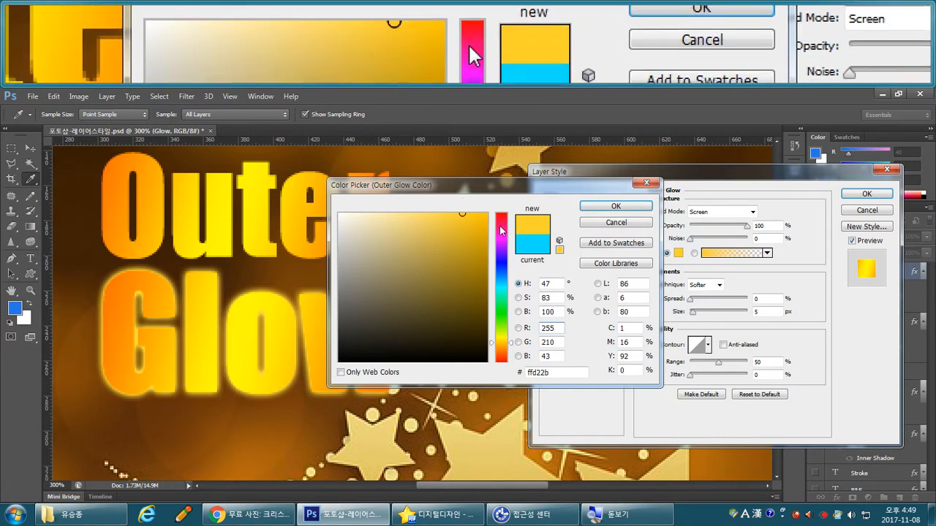
pyautogui.moveTo(405, 226); pyautogui.dragTo(335, 203)
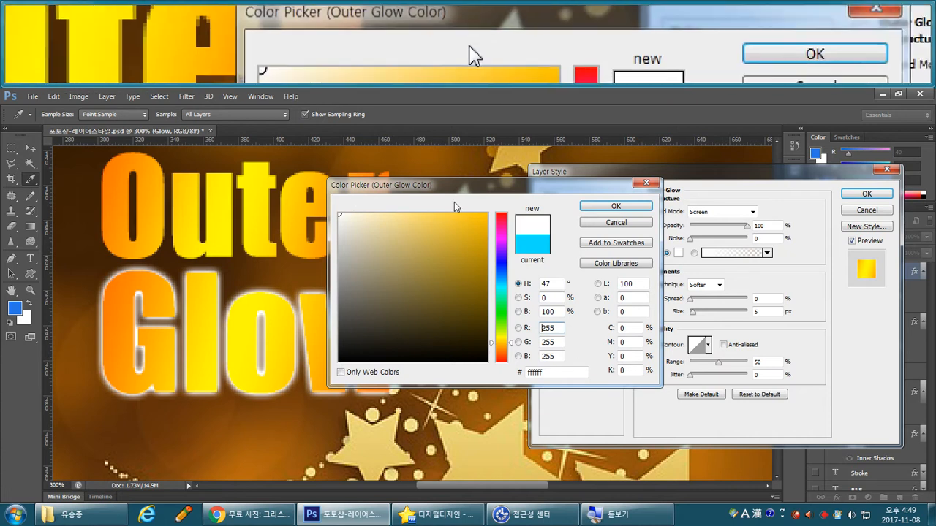
pyautogui.click(613, 206)
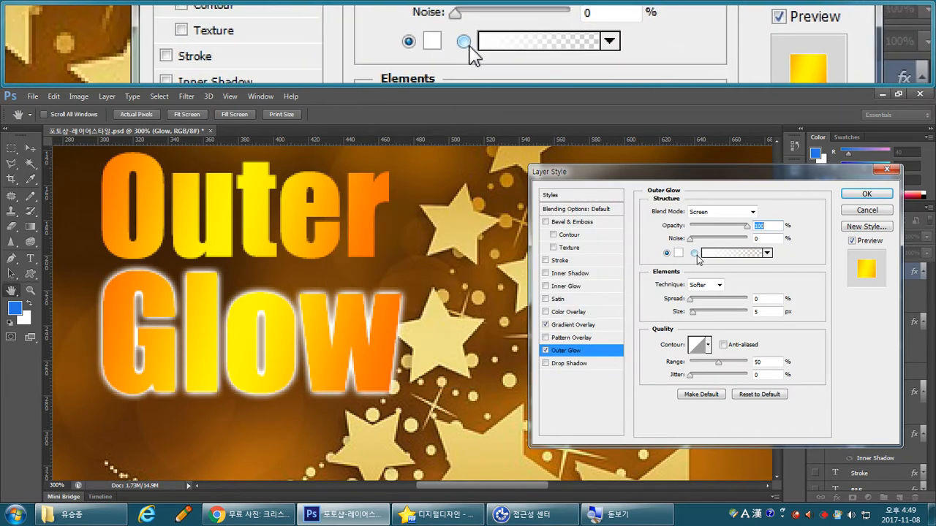
# Try the orange-yellow and blue-to-transparent gradients for the outer glow, and return to the solid white colour
pyautogui.click(767, 254)
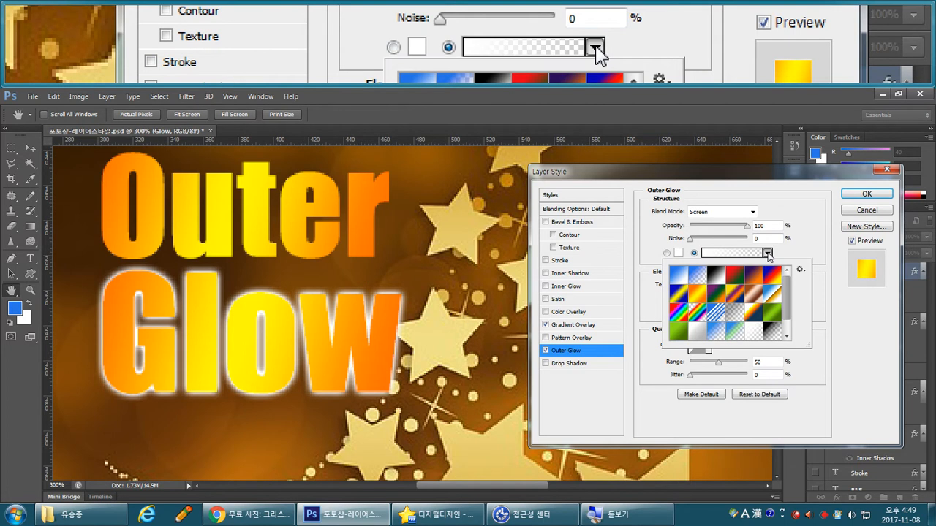
pyautogui.click(700, 296)
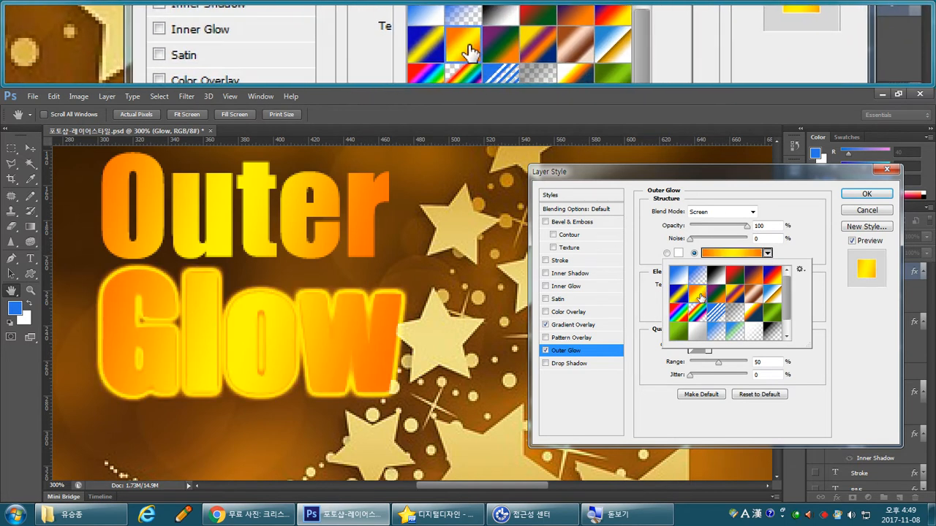
pyautogui.click(698, 277)
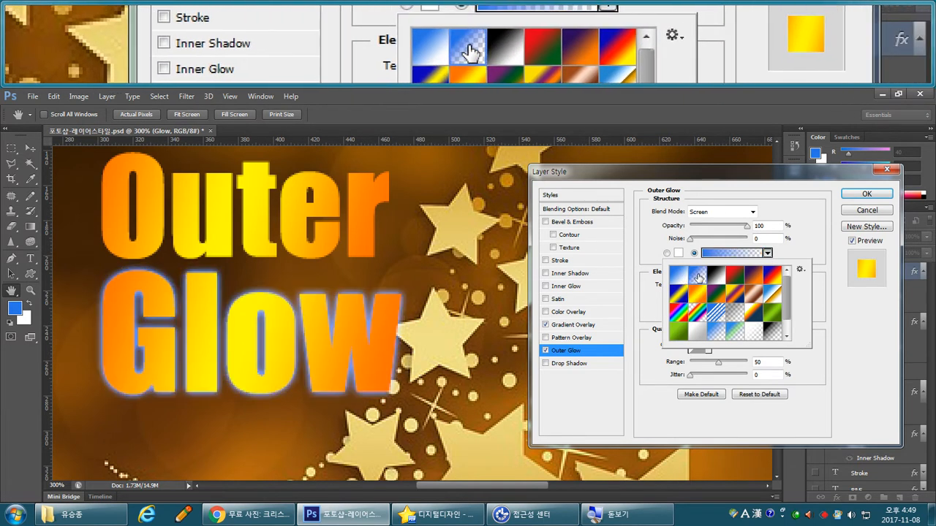
pyautogui.click(667, 253)
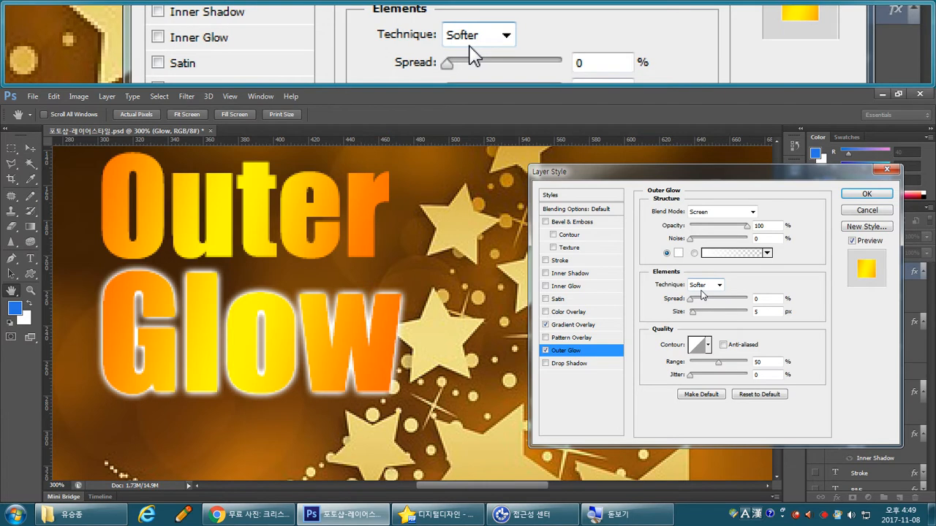
# Set the outer glow's size to 8 px and its spread to 15%
pyautogui.moveTo(693, 312)
pyautogui.mouseDown()
pyautogui.moveTo(717, 307)
pyautogui.moveTo(695, 309)
pyautogui.mouseUp()
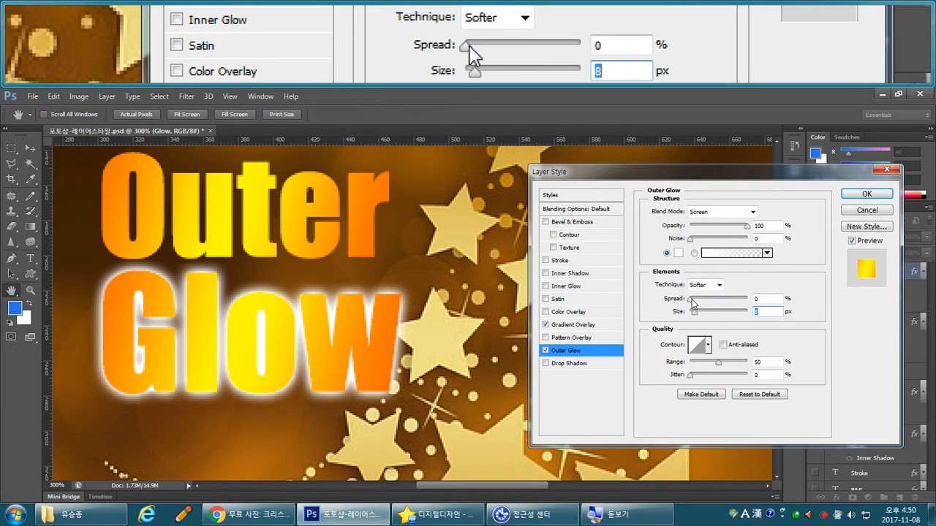
pyautogui.moveTo(693, 304); pyautogui.dragTo(710, 302)
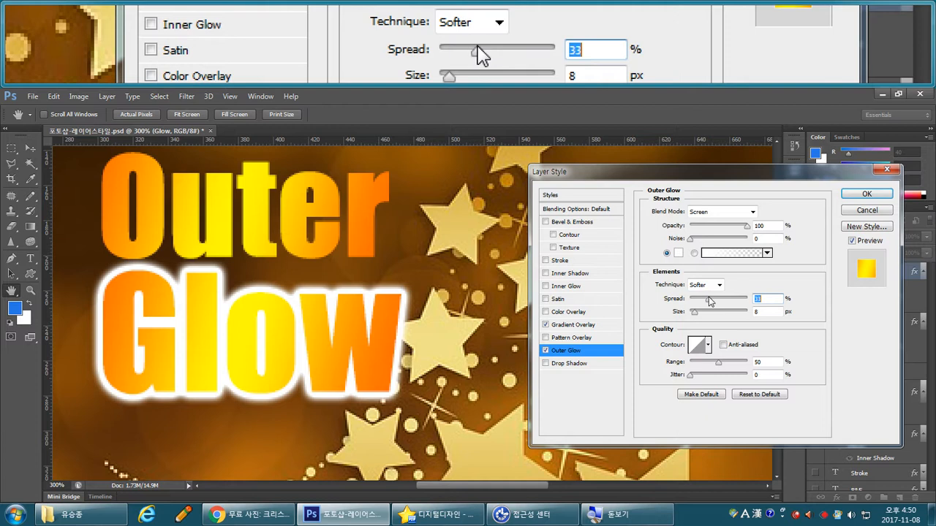
pyautogui.moveTo(710, 301); pyautogui.dragTo(707, 301)
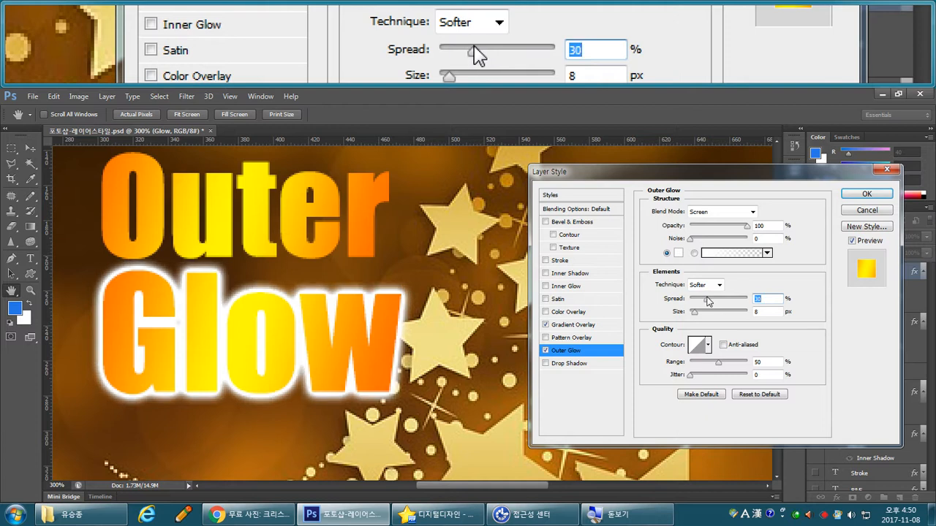
pyautogui.moveTo(704, 301)
pyautogui.mouseDown()
pyautogui.moveTo(687, 301)
pyautogui.moveTo(699, 301)
pyautogui.mouseUp()
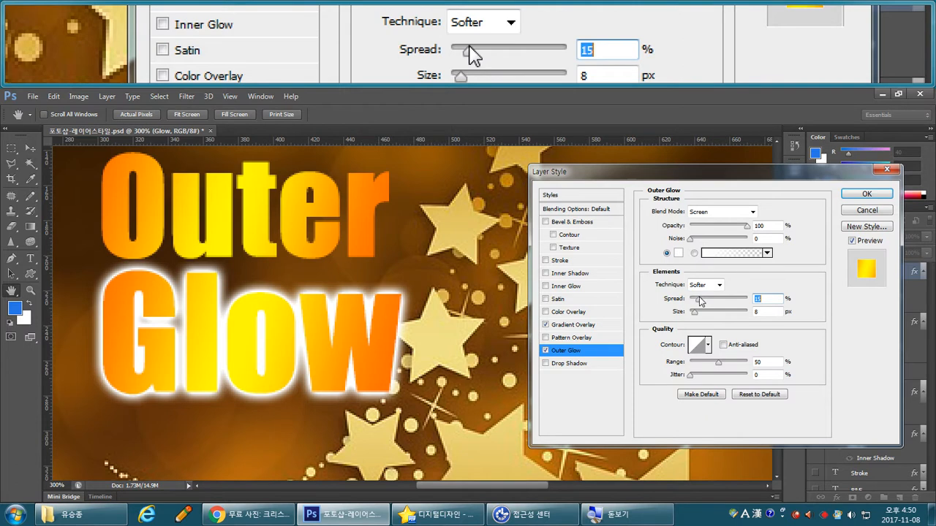
# Try the V-shaped contour on the outer glow and restore the linear contour
pyautogui.click(707, 348)
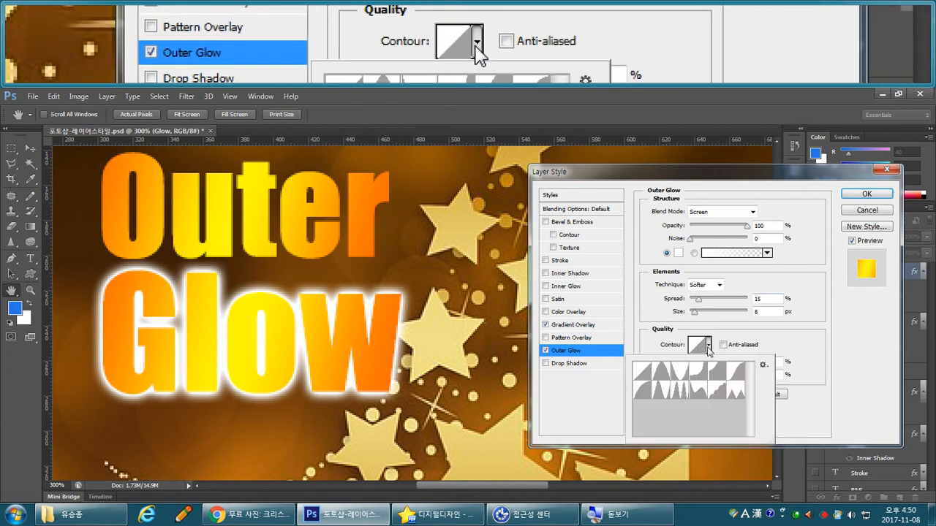
pyautogui.click(666, 376)
pyautogui.click(681, 376)
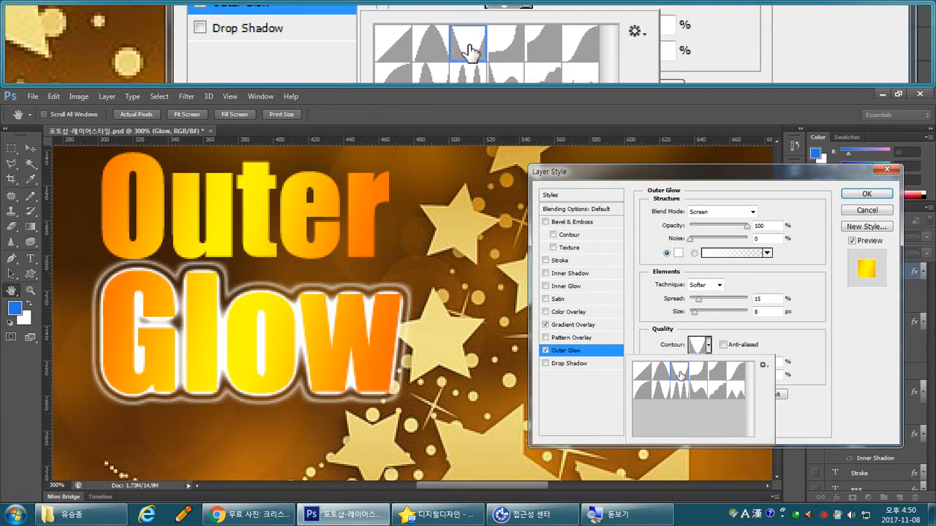
pyautogui.click(638, 374)
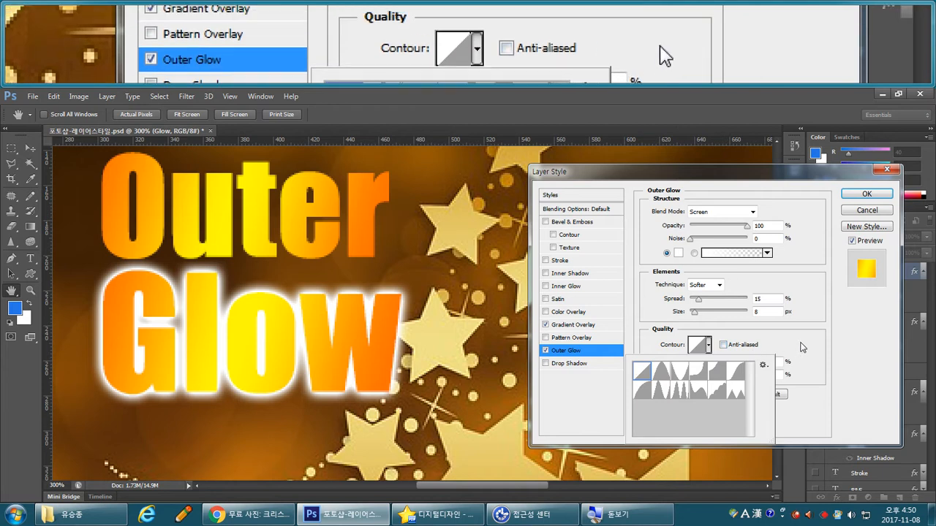
pyautogui.click(801, 350)
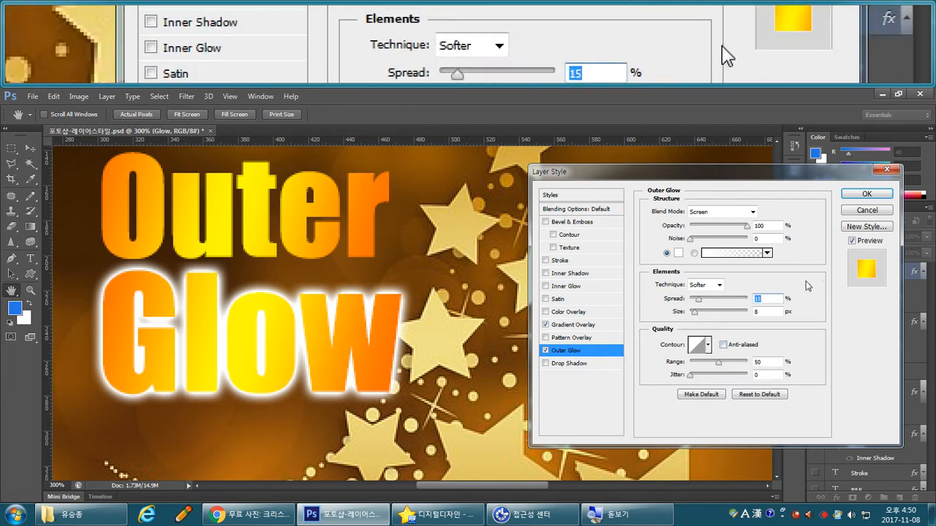
# Apply the white Outer Glow settings to the Glow text layer
pyautogui.click(866, 194)
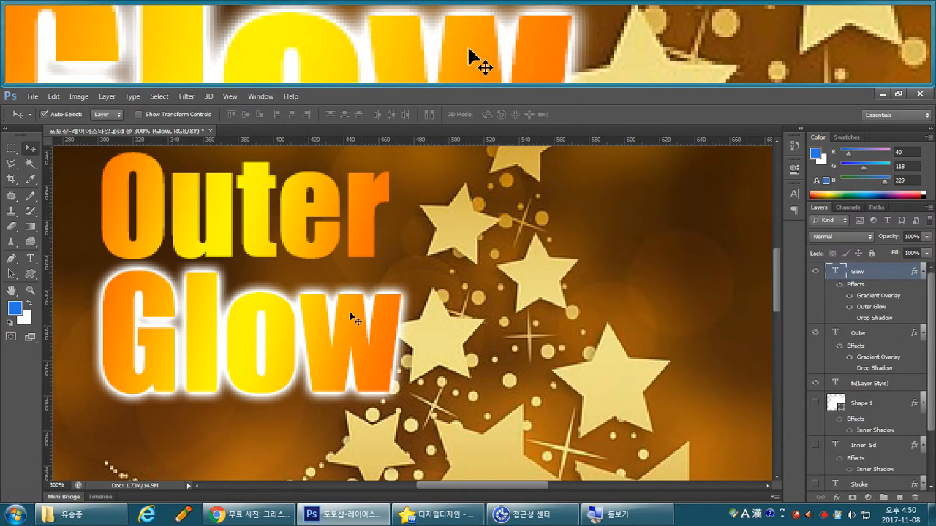
pyautogui.moveTo(354, 313); pyautogui.dragTo(367, 313)
pyautogui.moveTo(402, 285); pyautogui.dragTo(396, 350)
pyautogui.moveTo(351, 388); pyautogui.dragTo(334, 402)
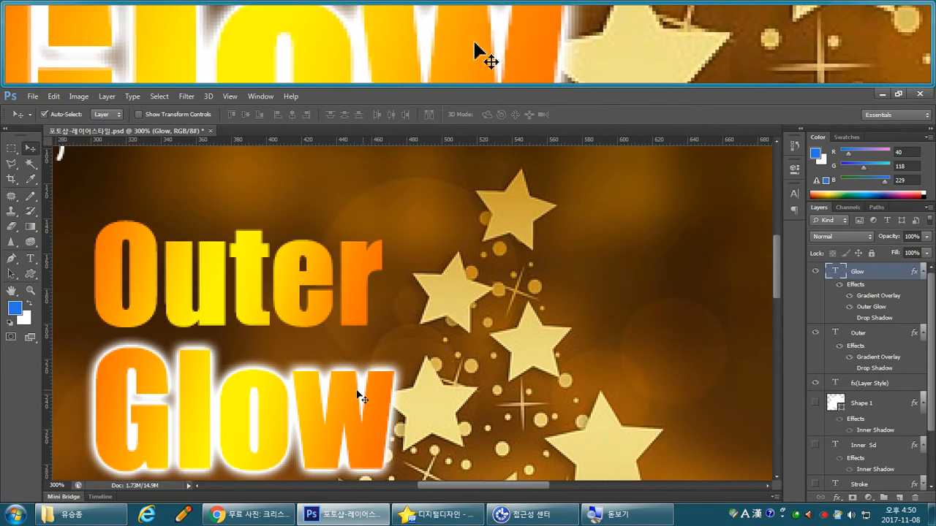
# Add a new layer above the Glow text named 파티클 and make white the foreground colour
pyautogui.click(899, 498)
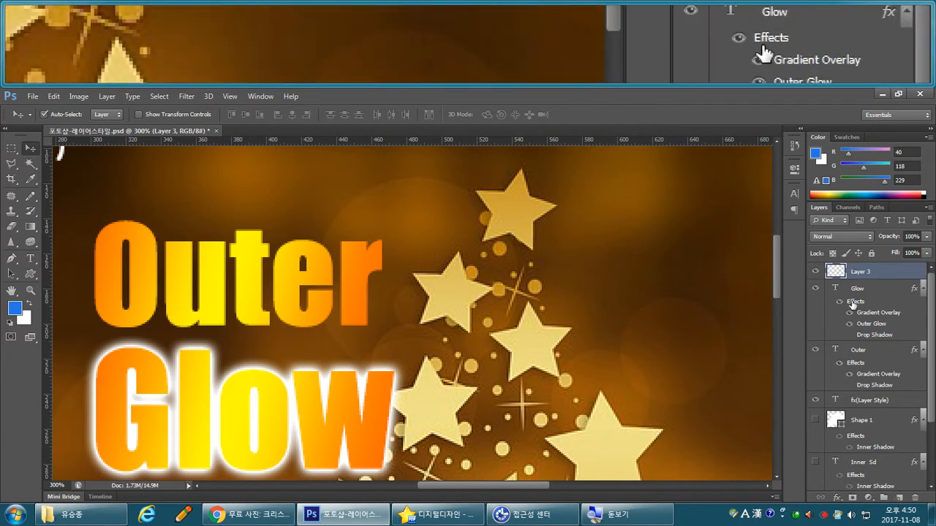
pyautogui.doubleClick(859, 272)
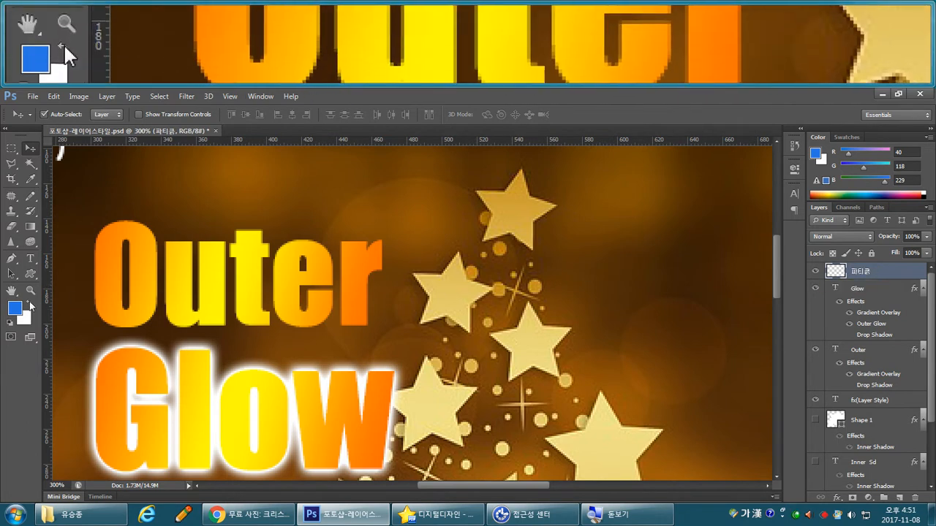
pyautogui.click(30, 305)
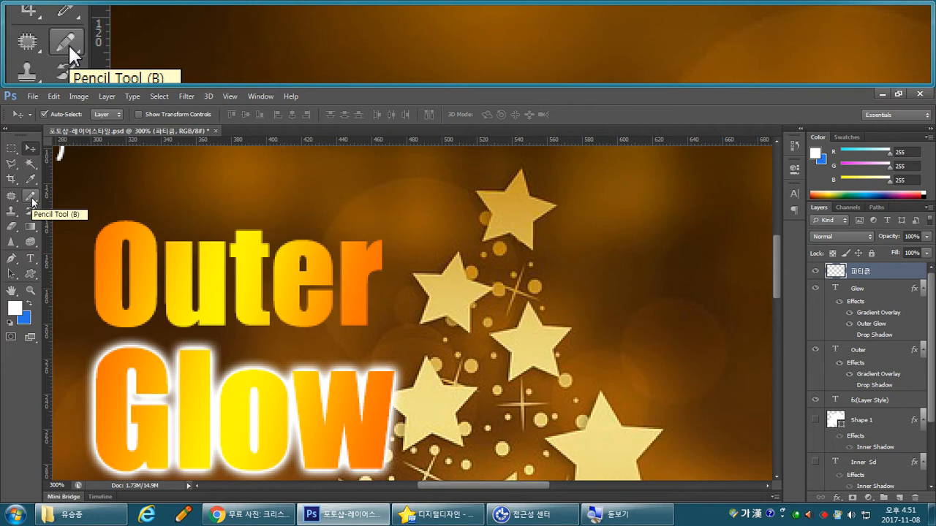
# Draw thin, broken white lines winding across the Outer text on the 파티클 layer with the Pencil tool at size 1
pyautogui.click(31, 197)
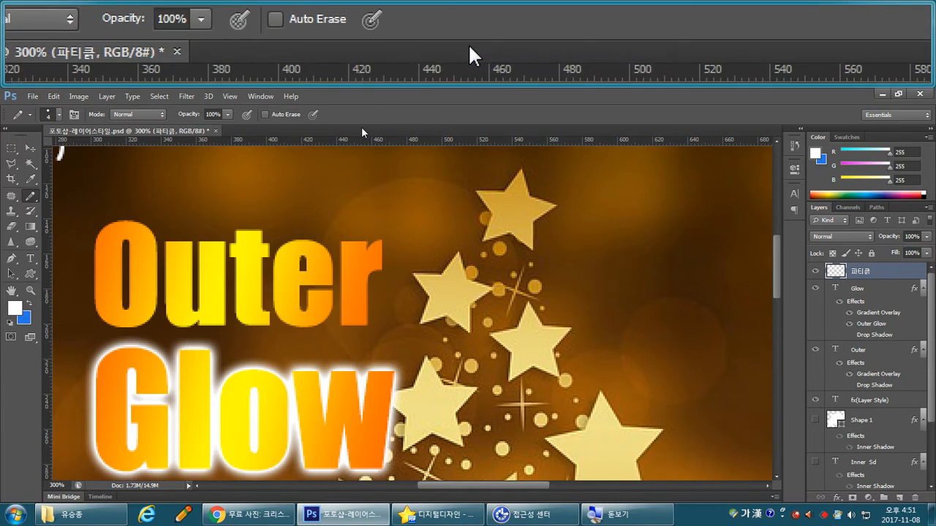
pyautogui.press('[')
pyautogui.press('[')
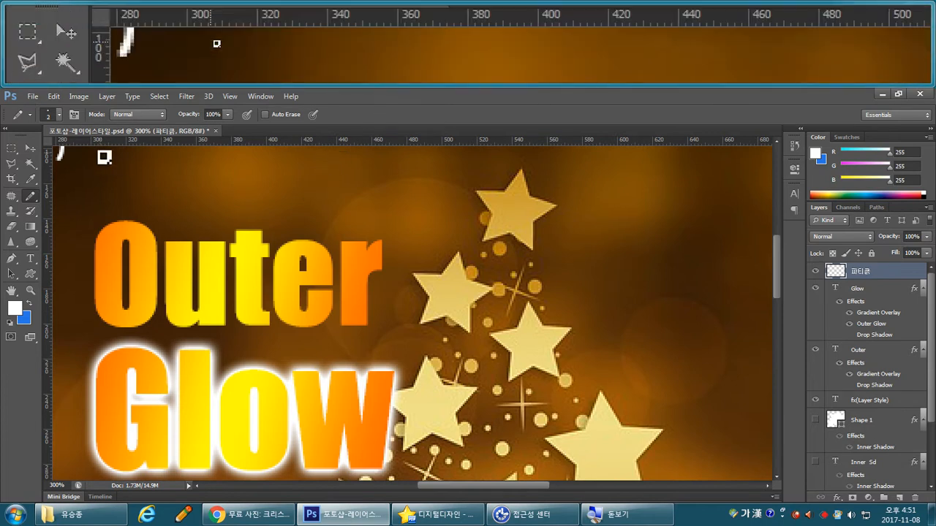
pyautogui.press('[')
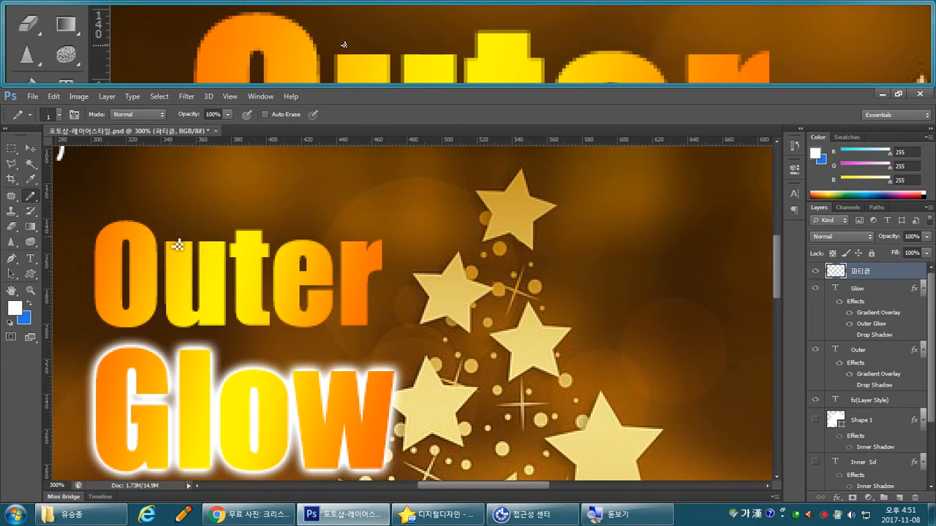
pyautogui.moveTo(156, 263); pyautogui.dragTo(215, 225)
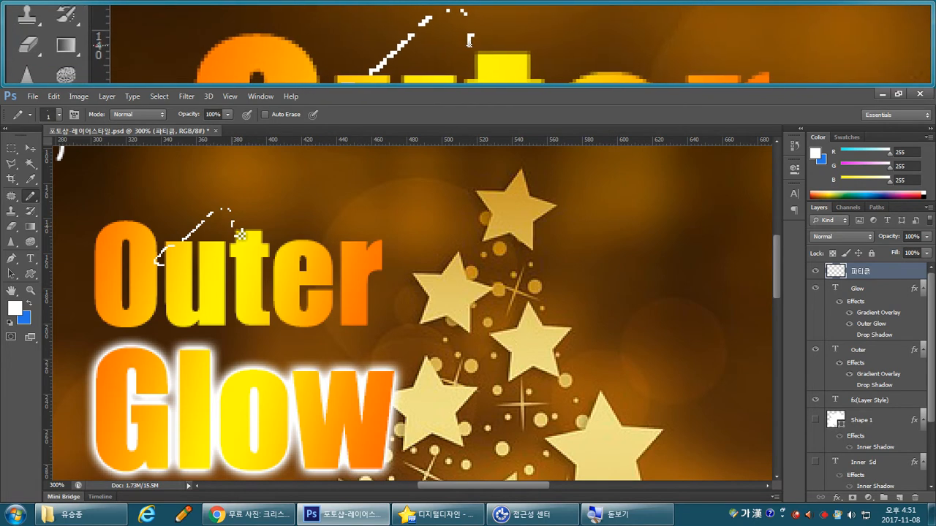
pyautogui.moveTo(234, 282)
pyautogui.mouseDown()
pyautogui.moveTo(243, 300)
pyautogui.moveTo(268, 307)
pyautogui.moveTo(292, 273)
pyautogui.moveTo(310, 276)
pyautogui.moveTo(338, 237)
pyautogui.mouseUp()
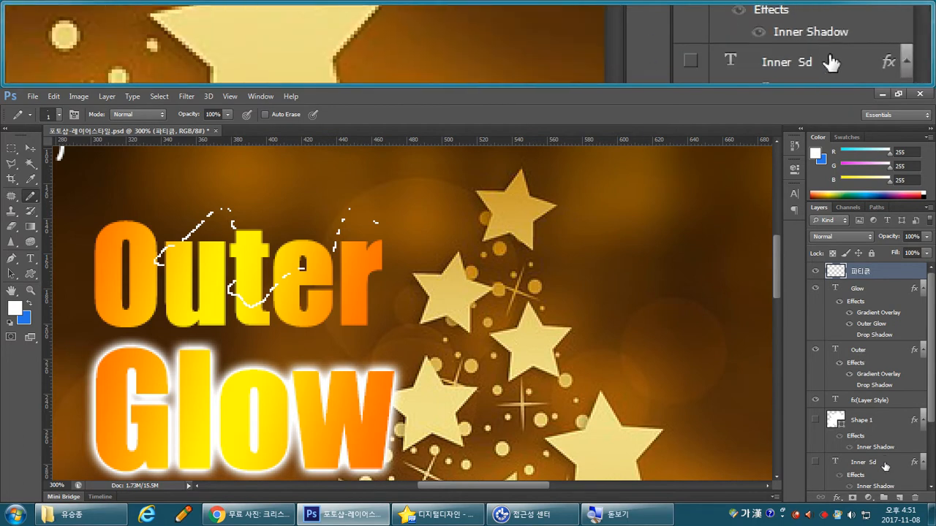
# Add an Outer Glow to the 파티클 layer and make its glow colour bright green
pyautogui.click(837, 497)
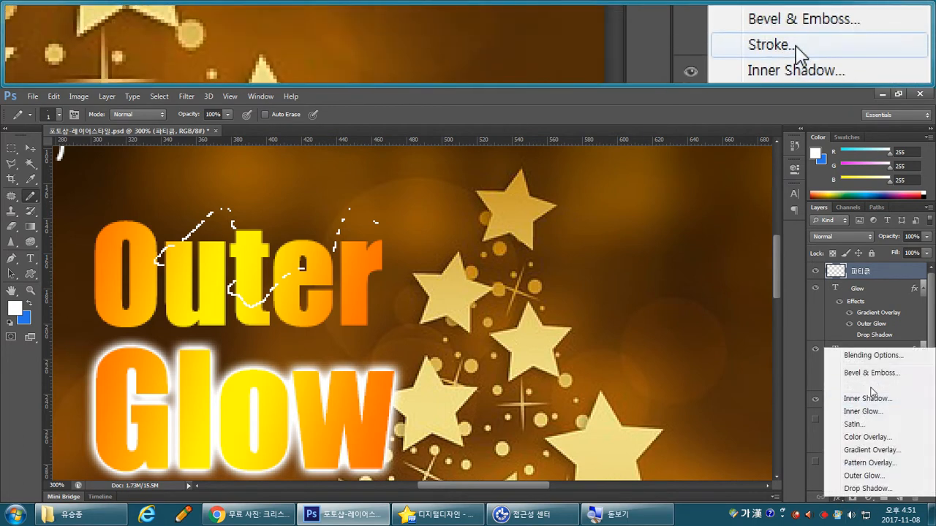
pyautogui.click(865, 476)
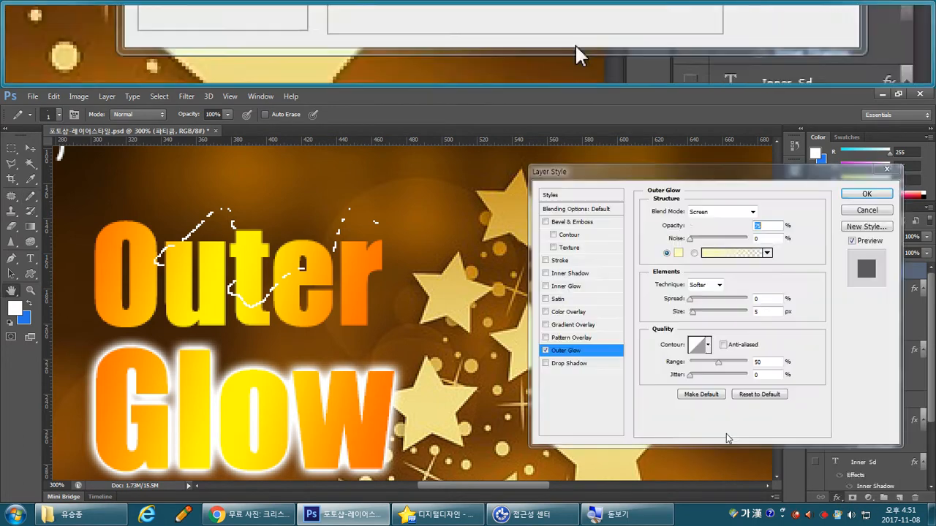
pyautogui.moveTo(571, 173); pyautogui.dragTo(330, 169)
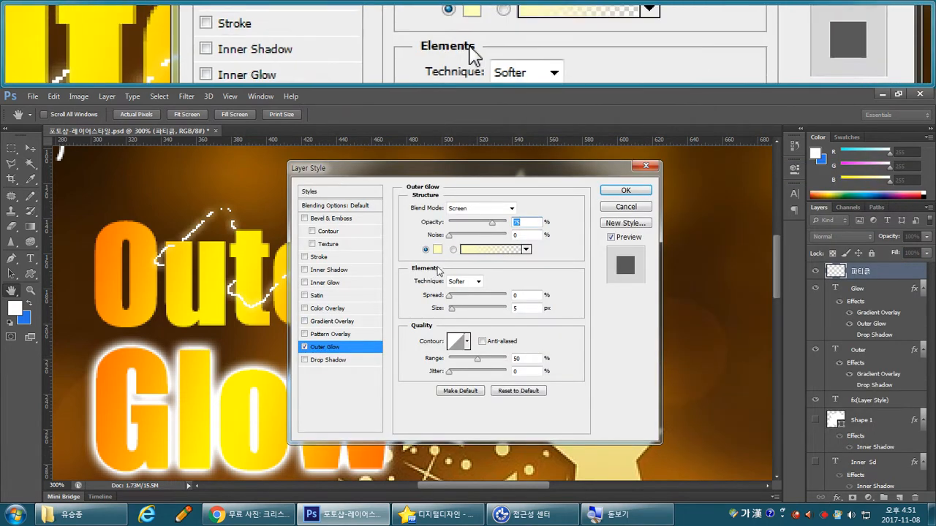
pyautogui.click(437, 249)
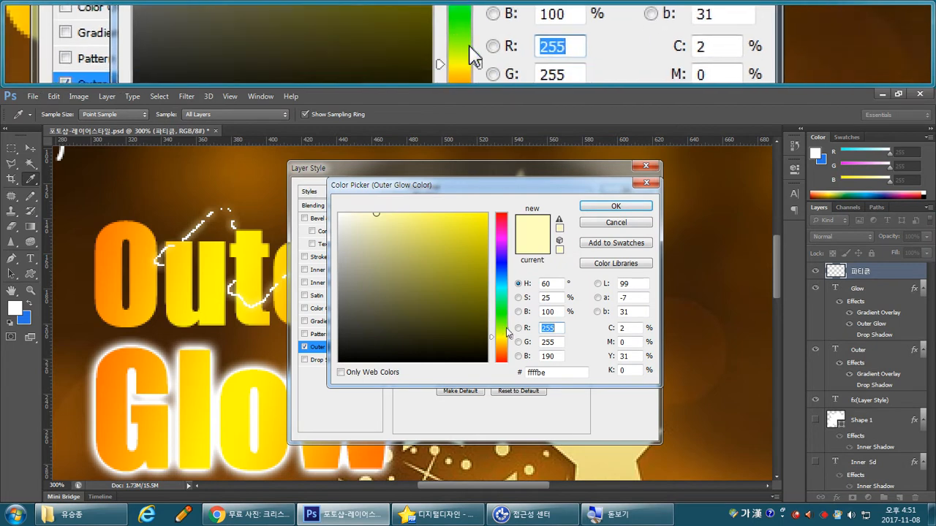
pyautogui.write('221')
pyautogui.moveTo(468, 236); pyautogui.dragTo(505, 214)
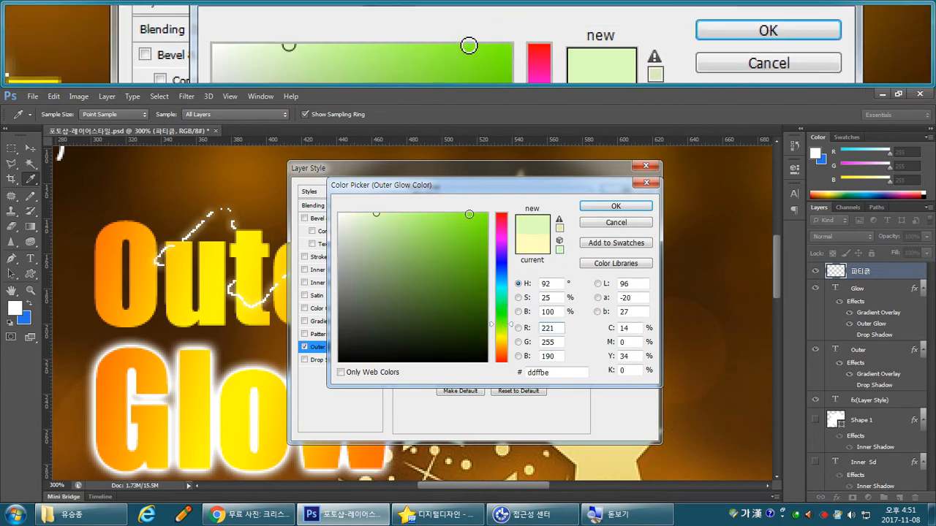
pyautogui.click(586, 206)
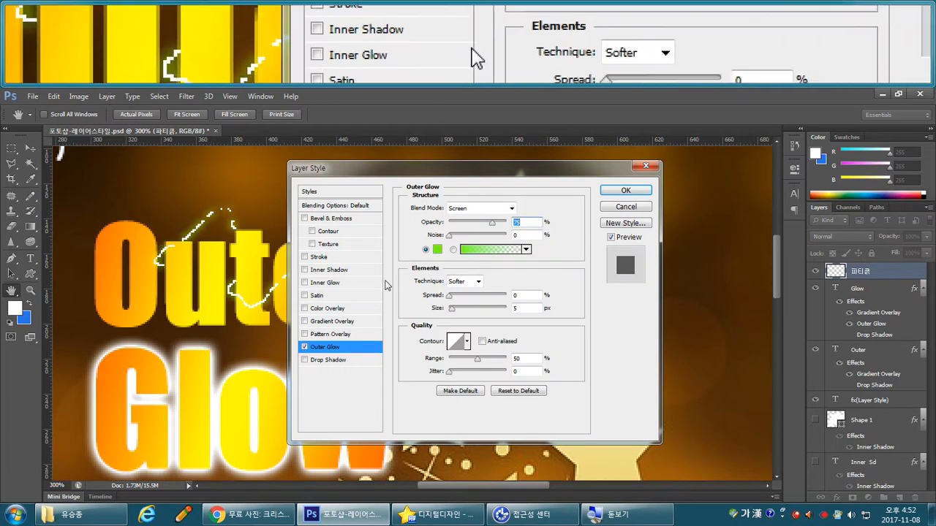
# Set the green outer glow's spread to 12% and apply the style to the 파티클 layer
pyautogui.click(451, 296)
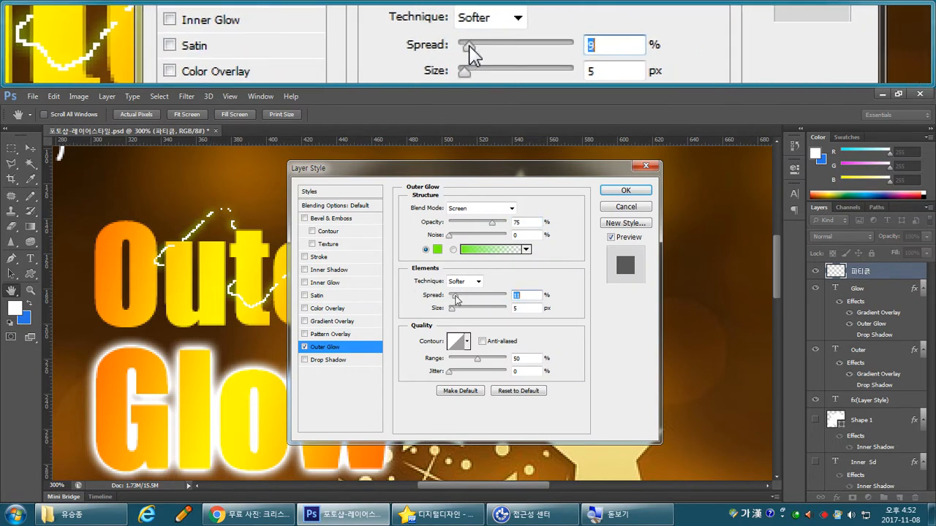
pyautogui.moveTo(453, 295); pyautogui.dragTo(456, 296)
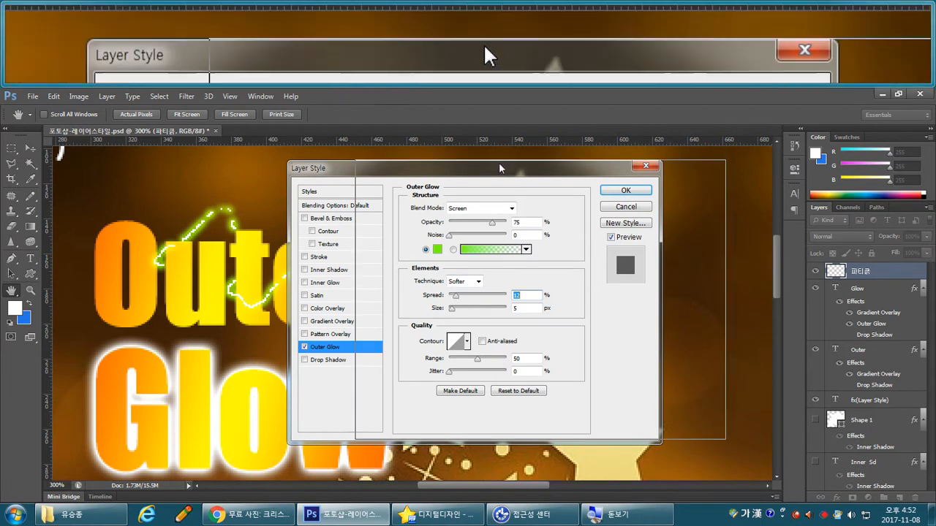
pyautogui.moveTo(427, 169); pyautogui.dragTo(530, 170)
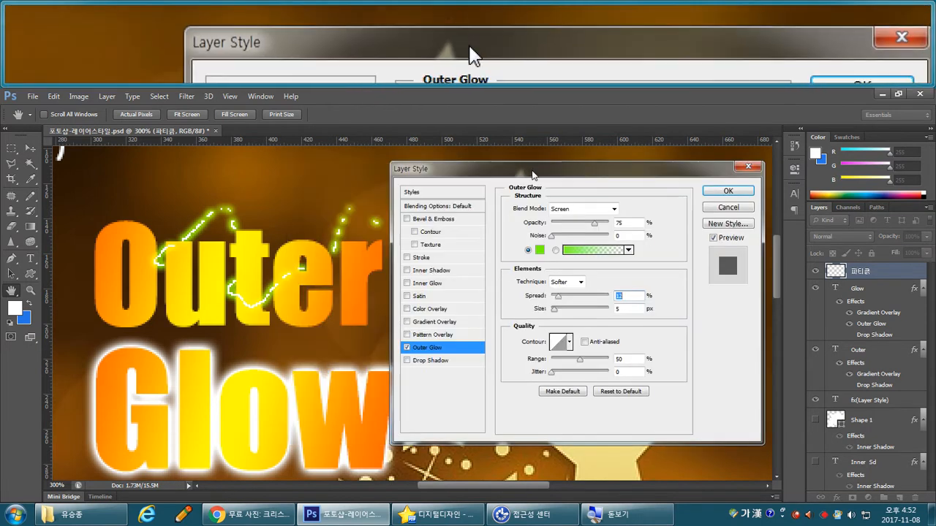
pyautogui.click(715, 192)
pyautogui.press('b')
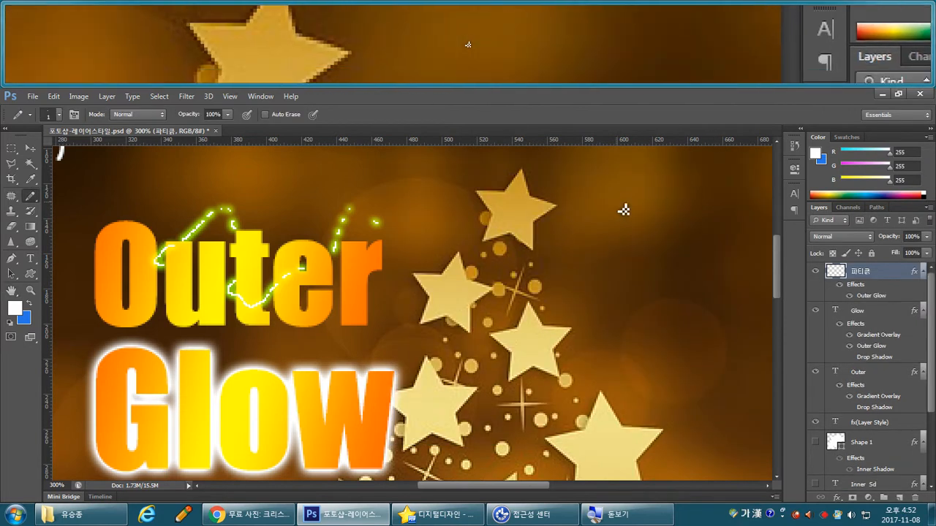
# Extend the glowing pencil trail with broken strokes across the O, under the t and e, and around the r of Outer
pyautogui.hotkey('ctrl', '+')
pyautogui.moveTo(339, 244); pyautogui.dragTo(439, 251)
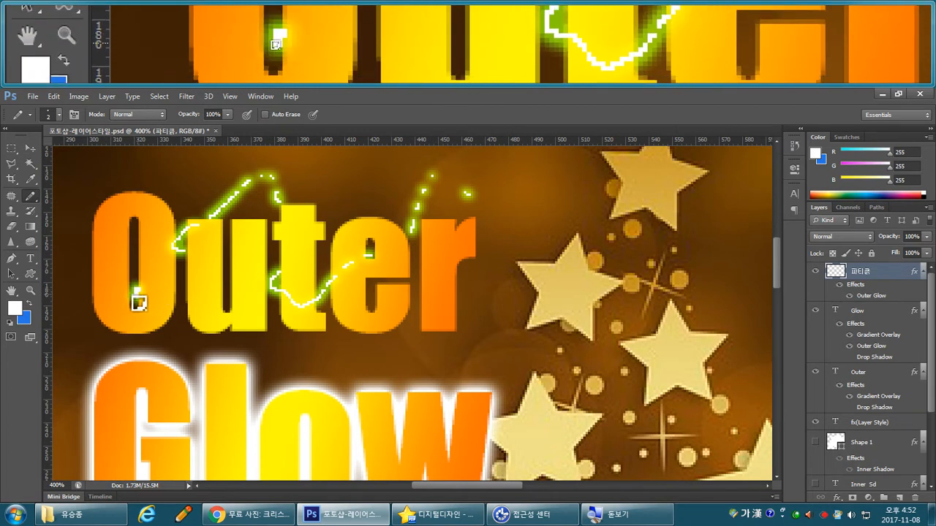
pyautogui.moveTo(129, 302); pyautogui.dragTo(149, 286)
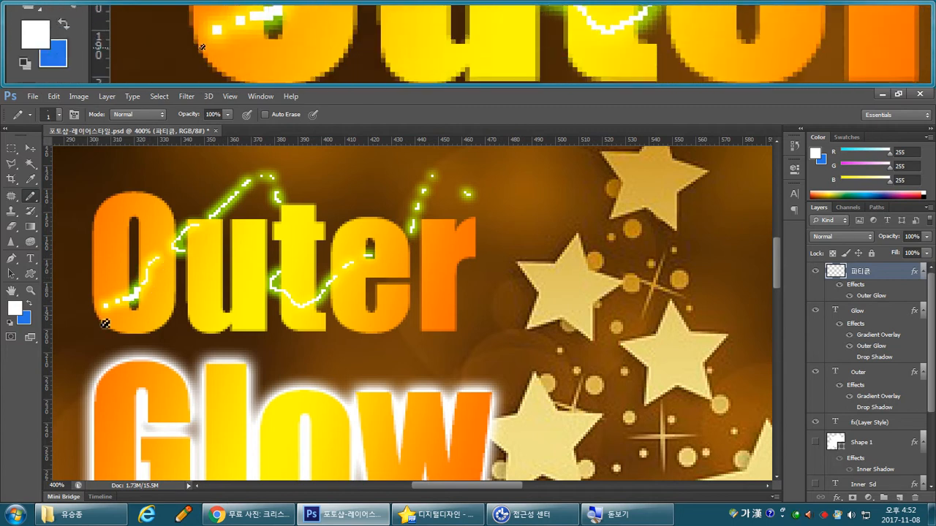
pyautogui.moveTo(99, 315)
pyautogui.mouseDown()
pyautogui.moveTo(85, 333)
pyautogui.moveTo(111, 333)
pyautogui.mouseUp()
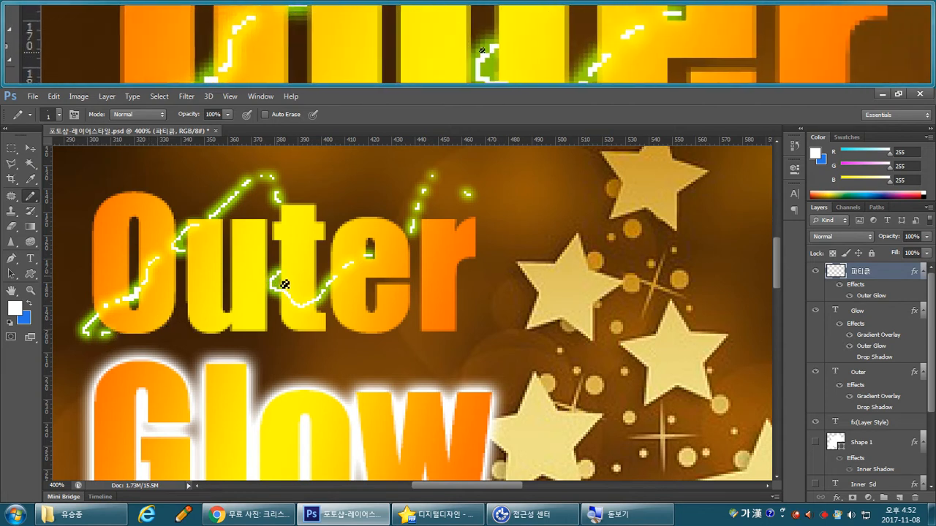
pyautogui.moveTo(308, 314)
pyautogui.mouseDown()
pyautogui.moveTo(351, 348)
pyautogui.moveTo(375, 344)
pyautogui.mouseUp()
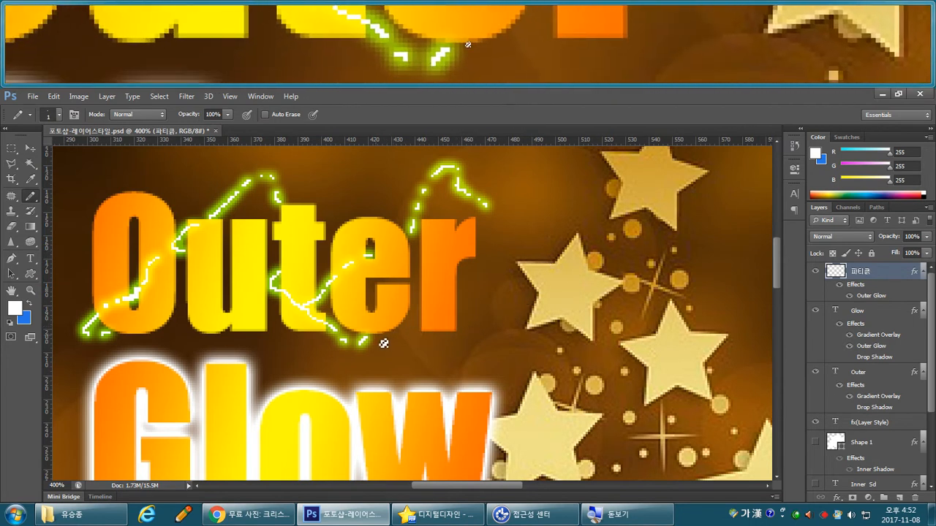
pyautogui.moveTo(375, 347)
pyautogui.mouseDown()
pyautogui.moveTo(388, 347)
pyautogui.moveTo(404, 326)
pyautogui.moveTo(480, 317)
pyautogui.moveTo(485, 308)
pyautogui.mouseUp()
pyautogui.click(413, 317)
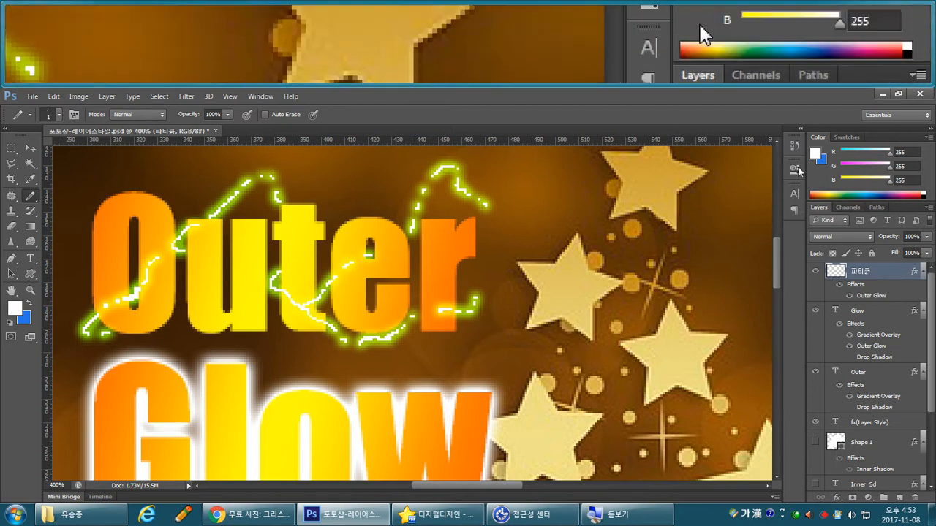
# Save the 파티클 layer's glow as a new style preset that includes only the layer effects
pyautogui.click(260, 96)
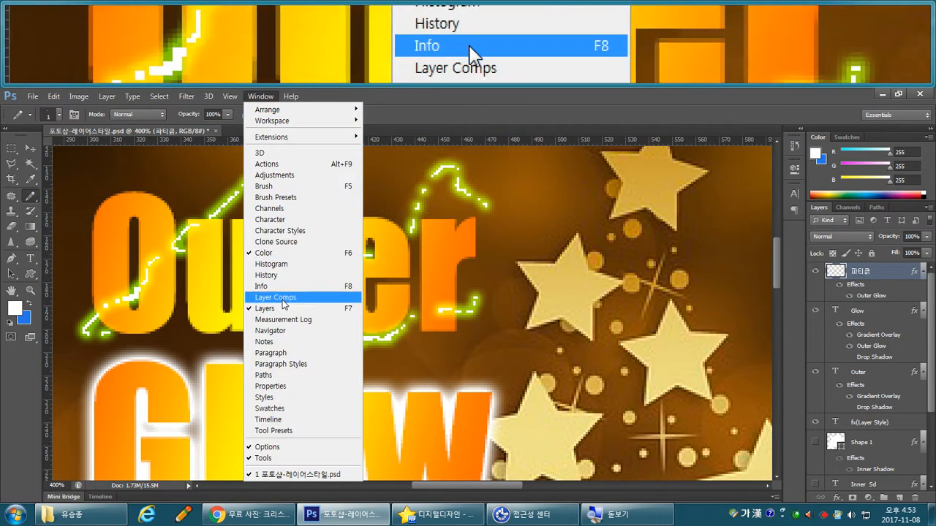
pyautogui.click(265, 397)
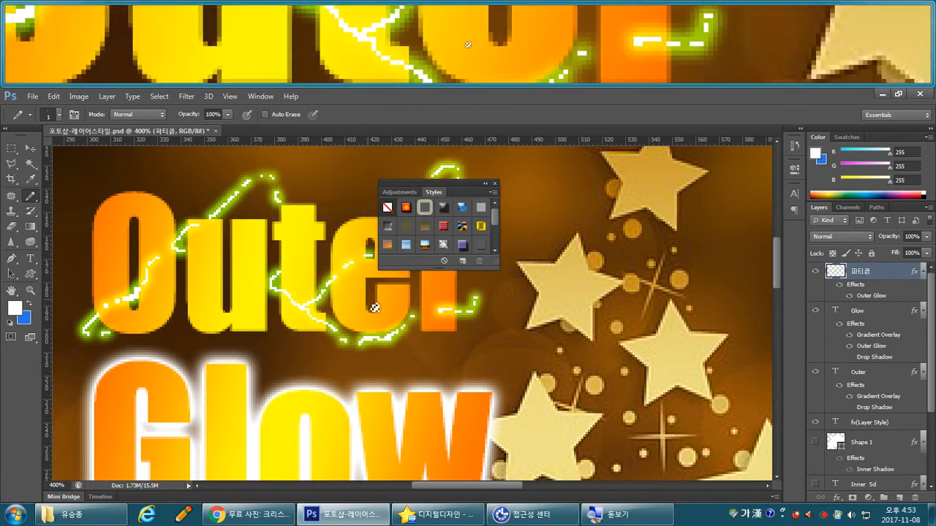
pyautogui.click(462, 260)
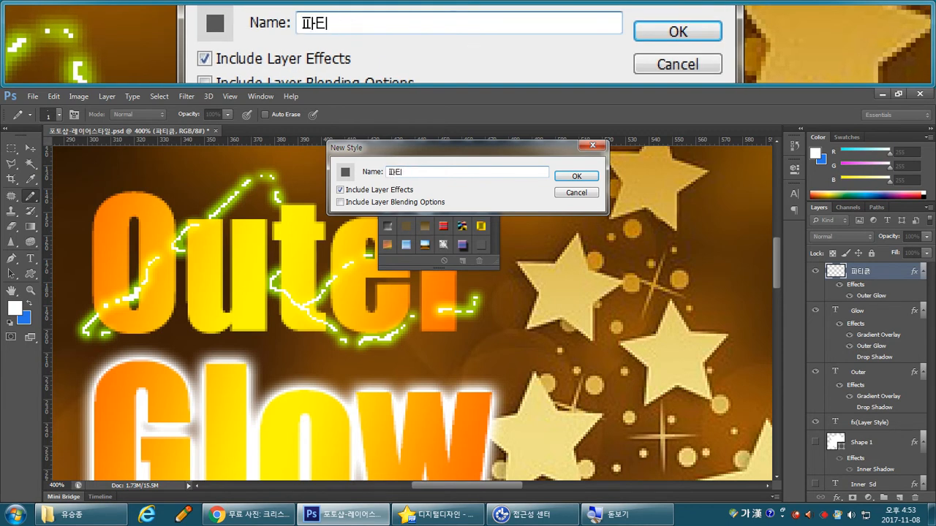
pyautogui.press('Return')
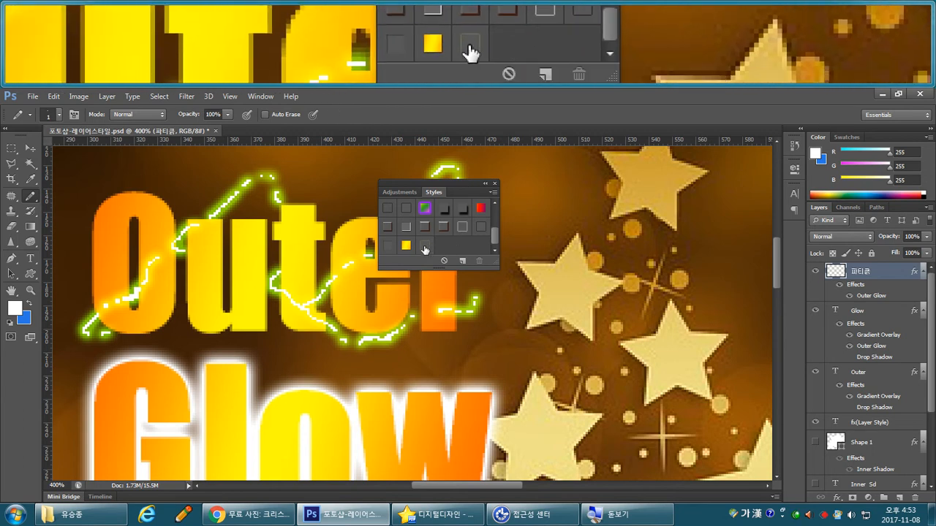
# Clear the Styles palette off the text and draw a short dotted white stroke rising from the upper-right edge of the O
pyautogui.moveTo(455, 192); pyautogui.dragTo(683, 241)
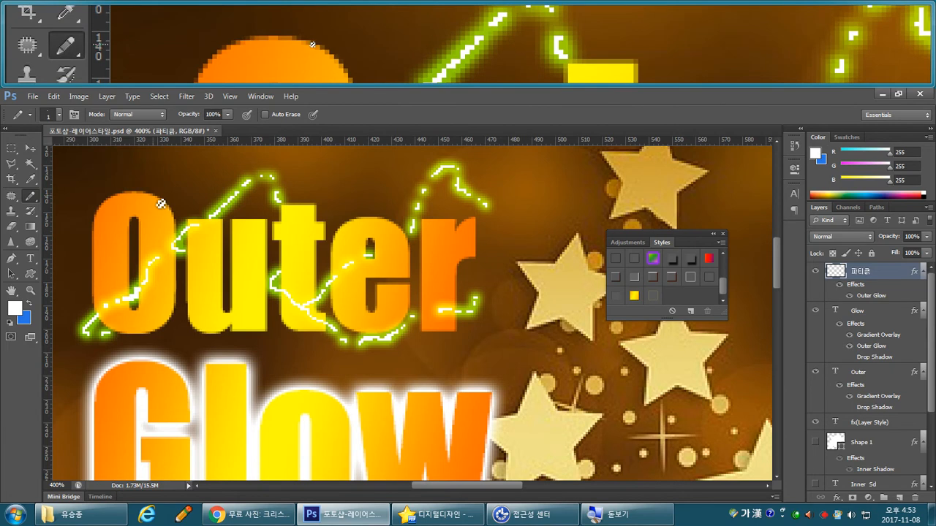
pyautogui.moveTo(154, 190); pyautogui.dragTo(166, 177)
pyautogui.click(170, 173)
pyautogui.click(181, 168)
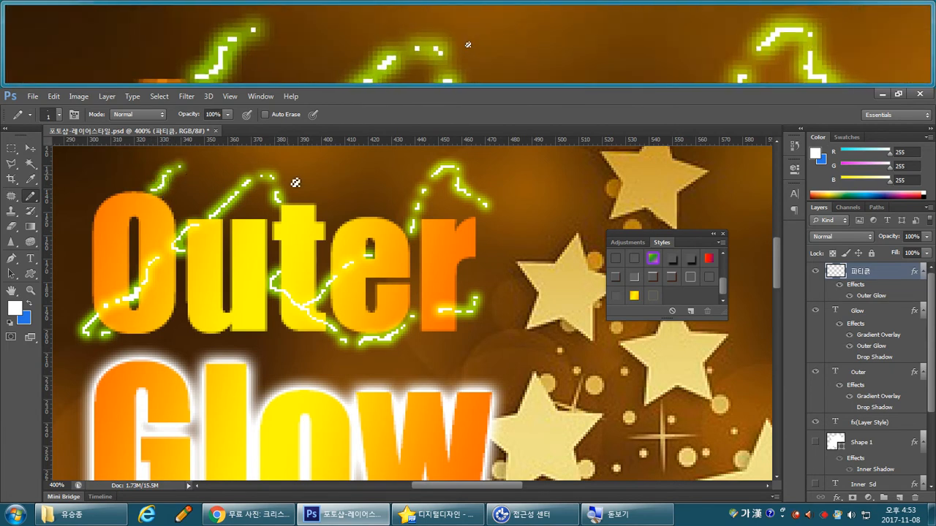